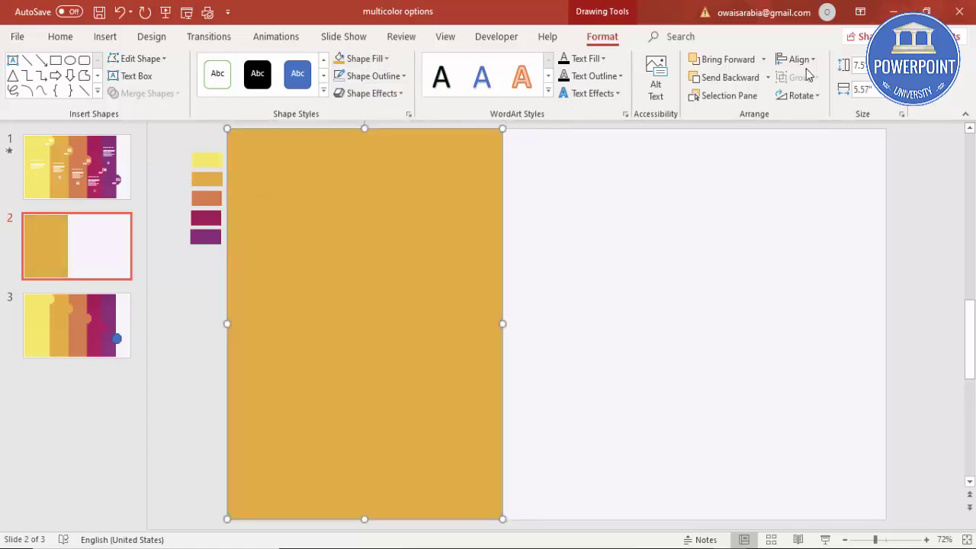
# Step: Open the layering options for the selected gold bar
pyautogui.click(768, 78)
# Step: Send the gold bar to the back, then draw a new tall rectangle on the slide
pyautogui.click(734, 114)
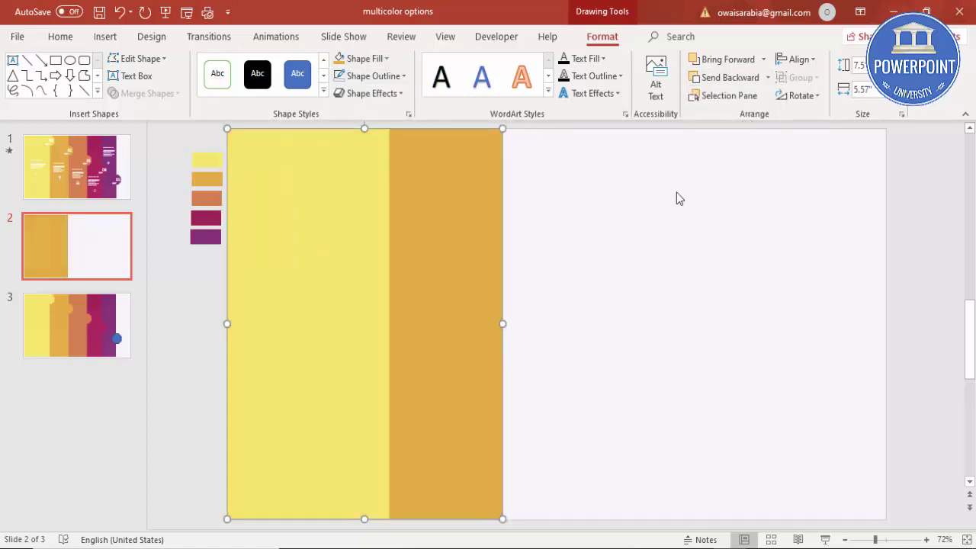
pyautogui.click(638, 246)
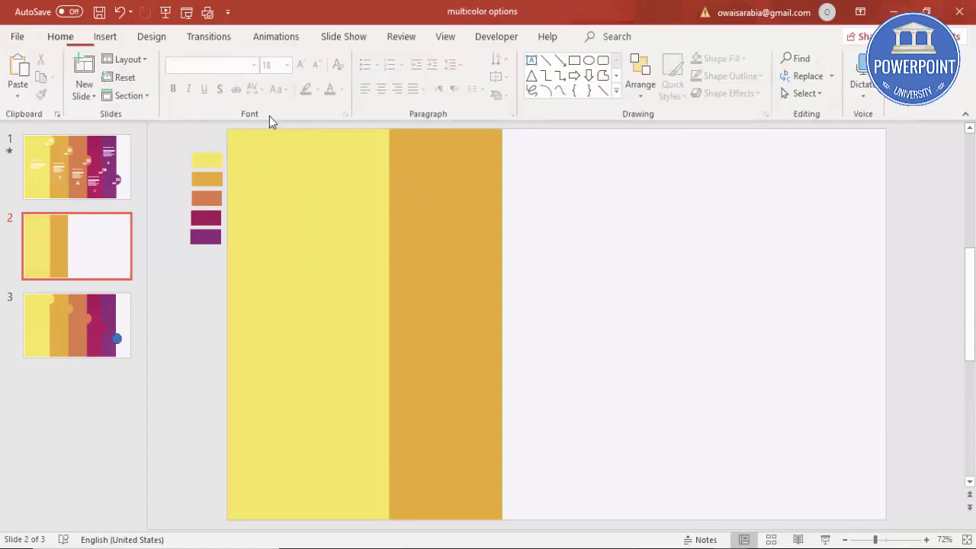
pyautogui.click(105, 37)
pyautogui.click(228, 105)
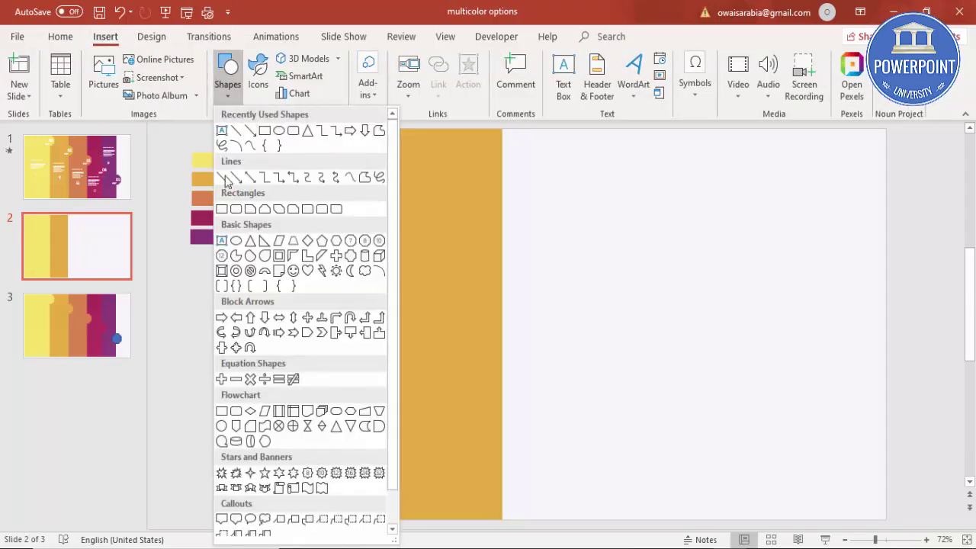
pyautogui.click(222, 209)
pyautogui.moveTo(228, 129); pyautogui.dragTo(607, 521)
# Step: Give the new rectangle no outline and a coral swatch fill, and send it to back
pyautogui.click(404, 78)
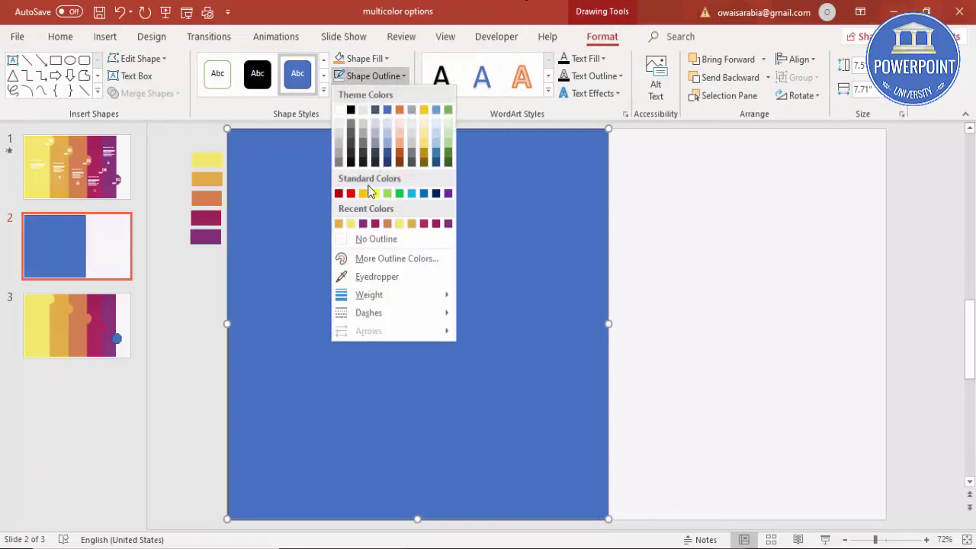
pyautogui.click(371, 240)
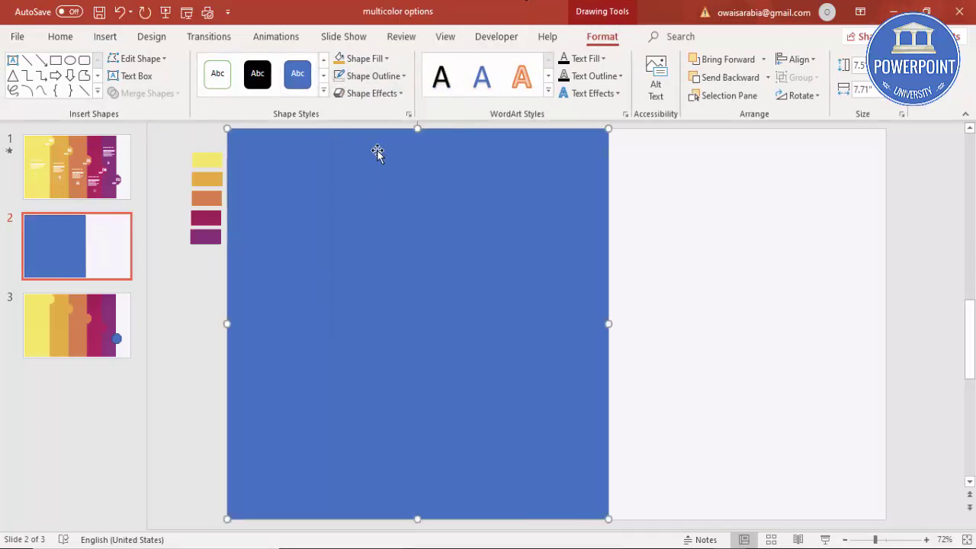
pyautogui.click(372, 61)
pyautogui.click(377, 261)
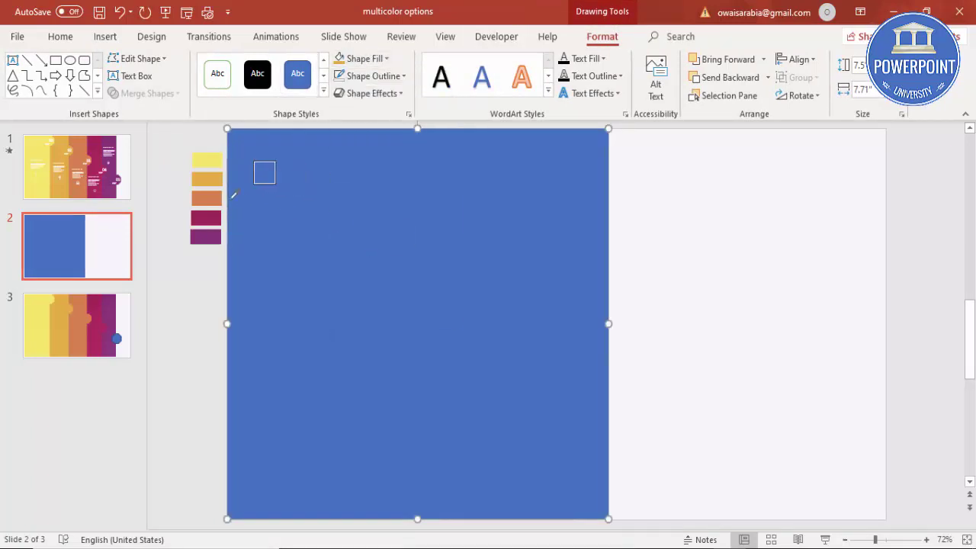
pyautogui.click(210, 197)
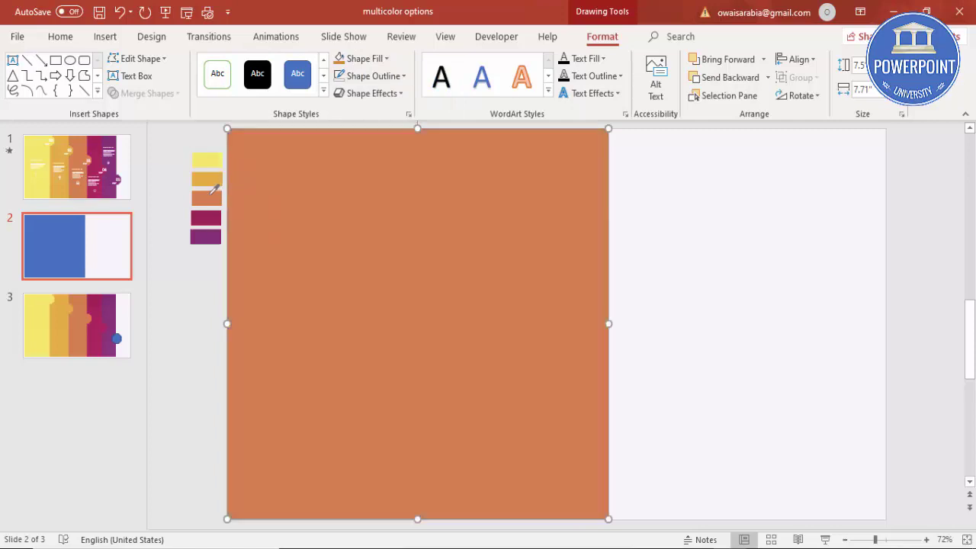
pyautogui.click(768, 77)
pyautogui.click(735, 115)
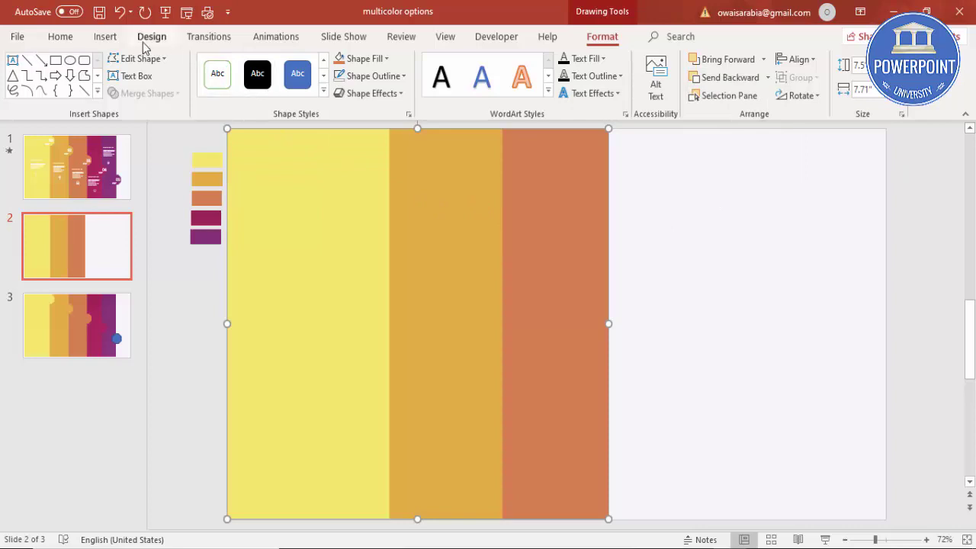
# Step: Draw a wider rectangle from the slide's top-left corner with no outline
pyautogui.click(104, 37)
pyautogui.click(221, 99)
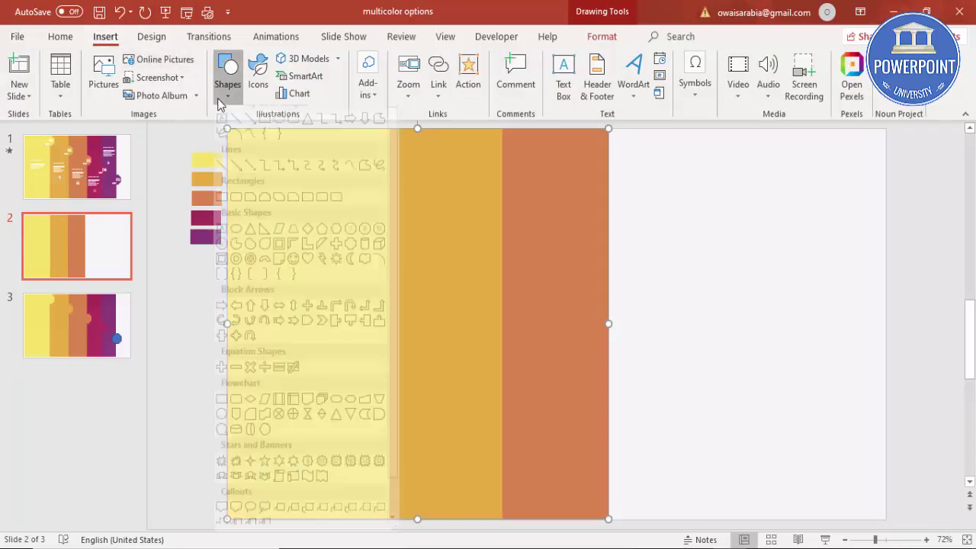
pyautogui.click(249, 128)
pyautogui.moveTo(226, 125); pyautogui.dragTo(704, 515)
pyautogui.click(392, 76)
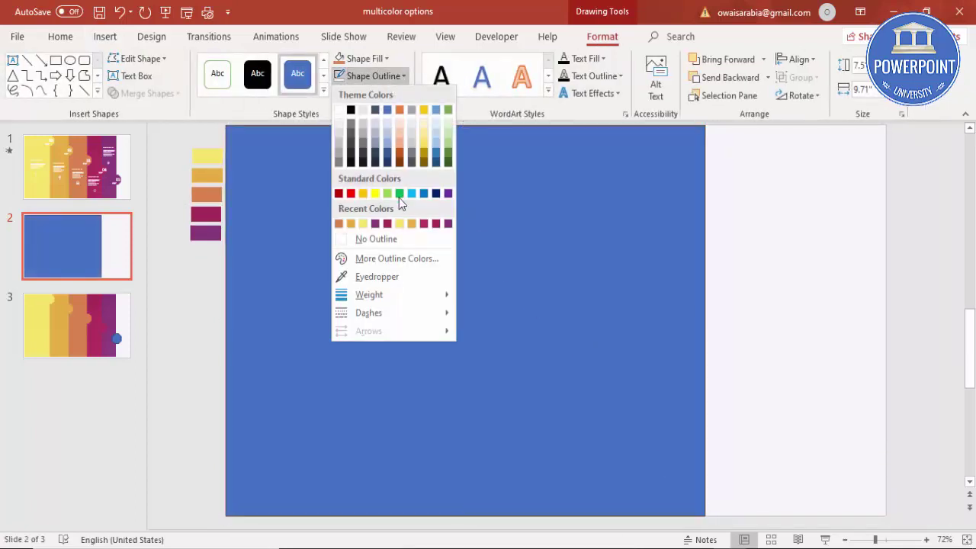
pyautogui.click(398, 238)
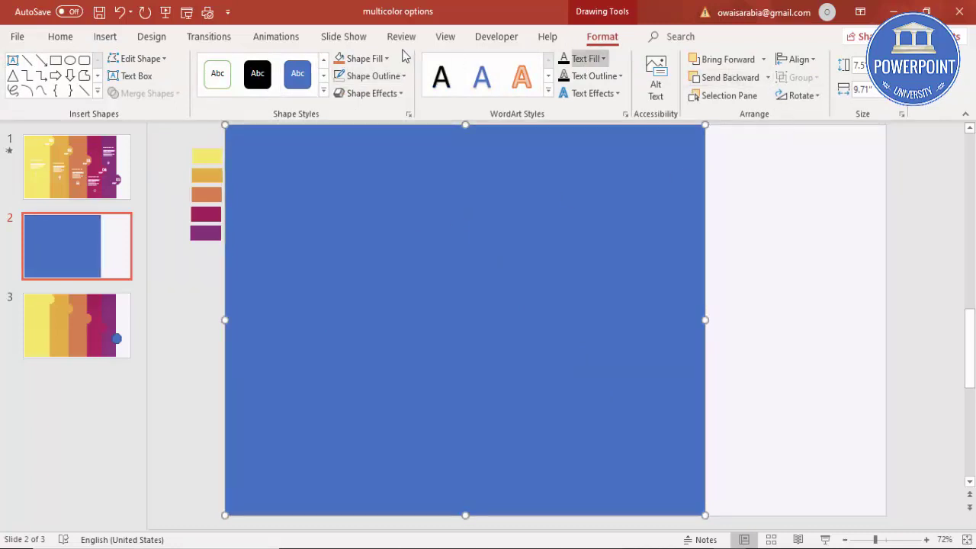
# Step: Fill it magenta from its swatch, send it to back, and nudge the bars right
pyautogui.click(365, 59)
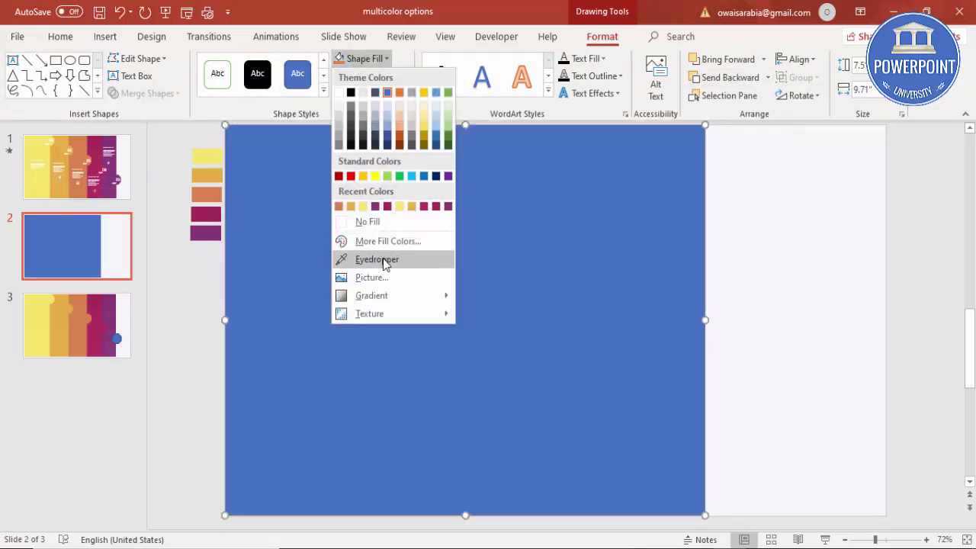
pyautogui.click(385, 260)
pyautogui.click(206, 215)
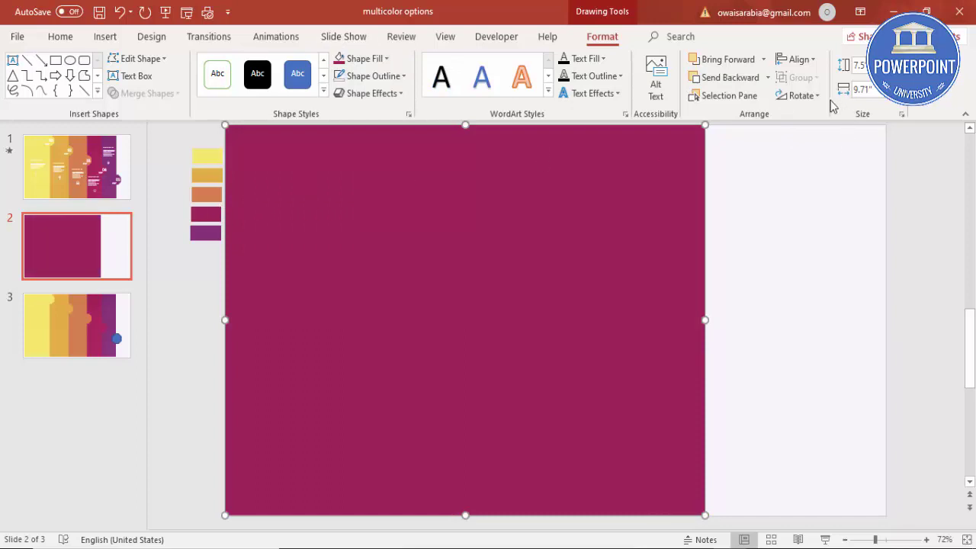
pyautogui.click(767, 77)
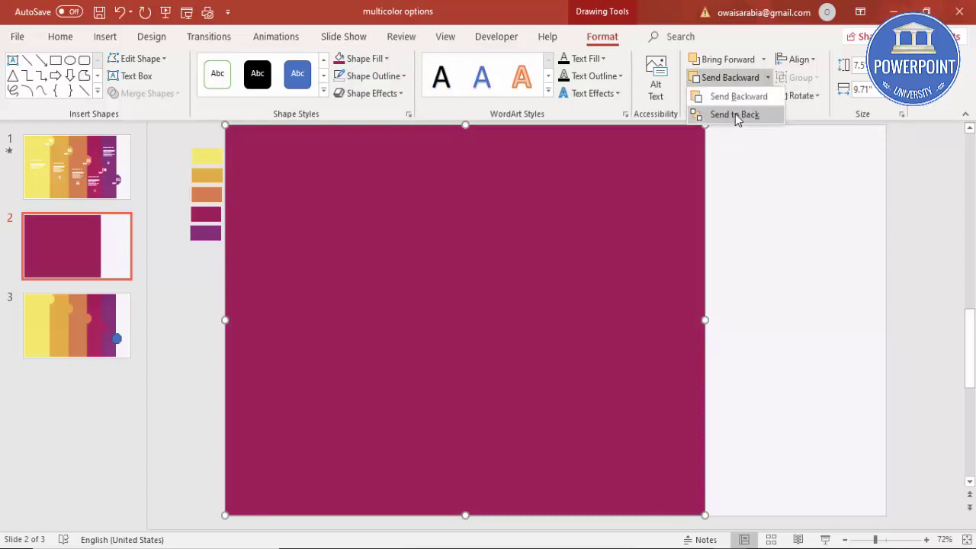
pyautogui.click(736, 116)
pyautogui.click(762, 220)
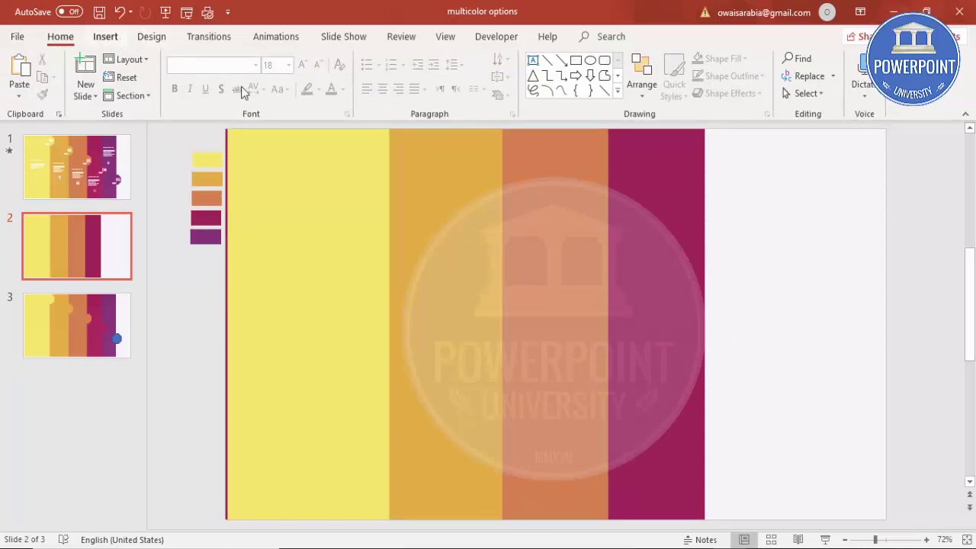
pyautogui.click(641, 183)
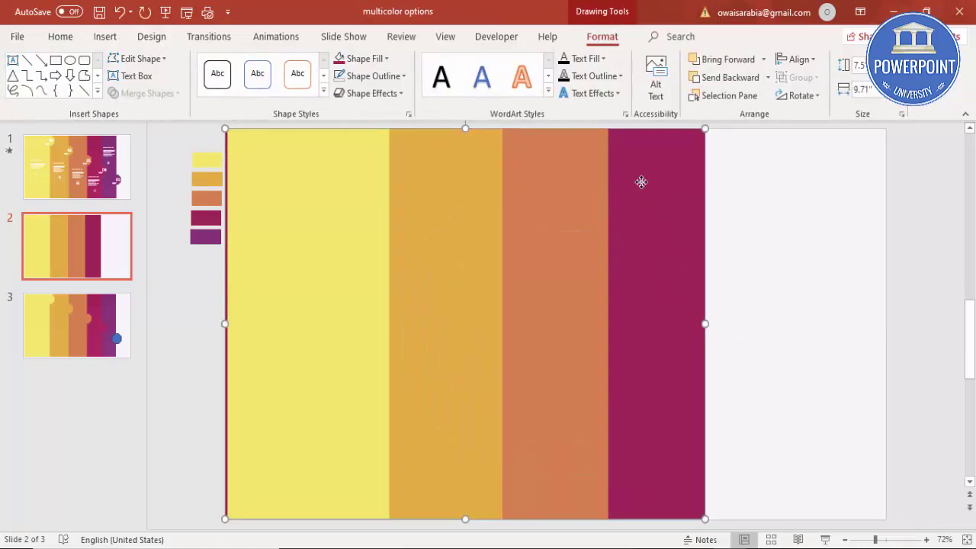
pyautogui.hotkey('ctrl', 'Right')
pyautogui.hotkey('ctrl', 'Right')
pyautogui.hotkey('ctrl', 'Right')
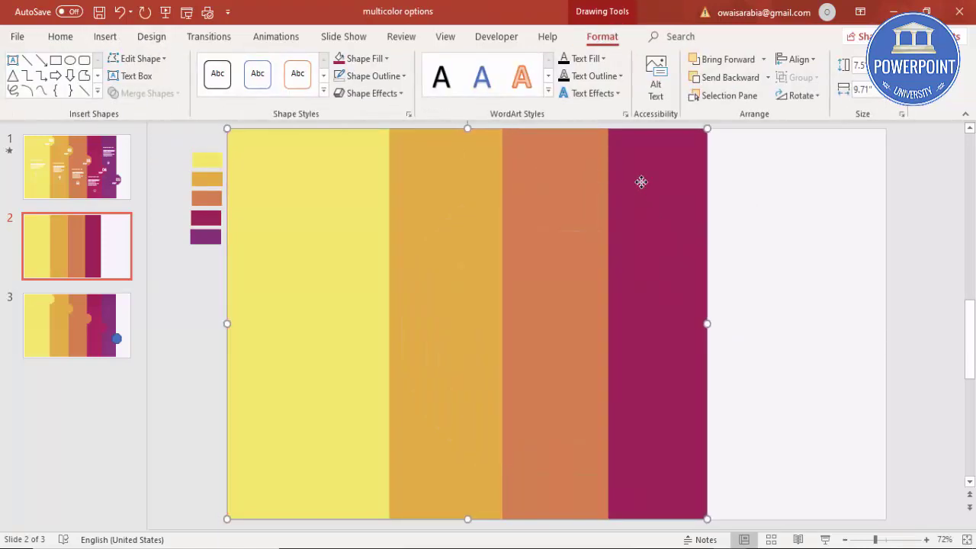
# Step: Draw a fifth rectangle across most of the slide with no outline
pyautogui.click(740, 200)
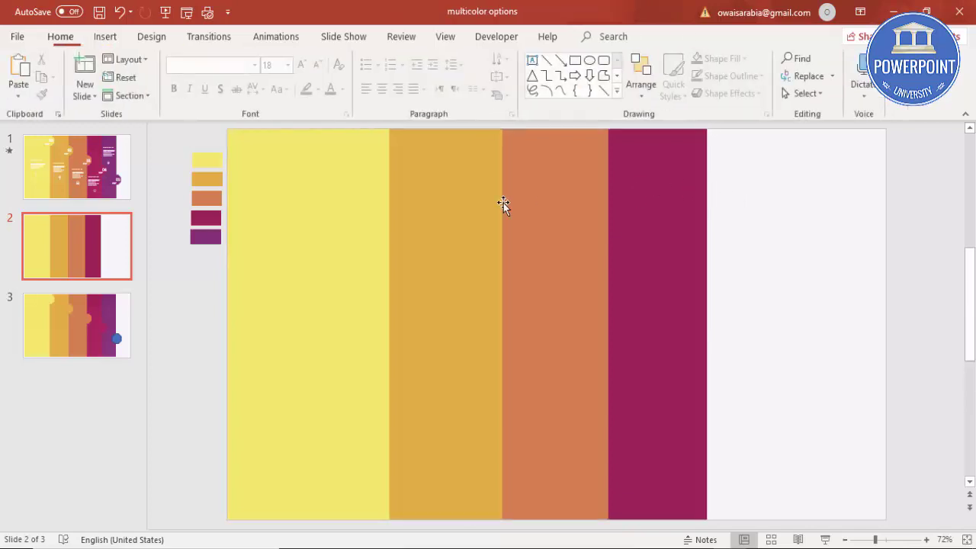
pyautogui.click(112, 40)
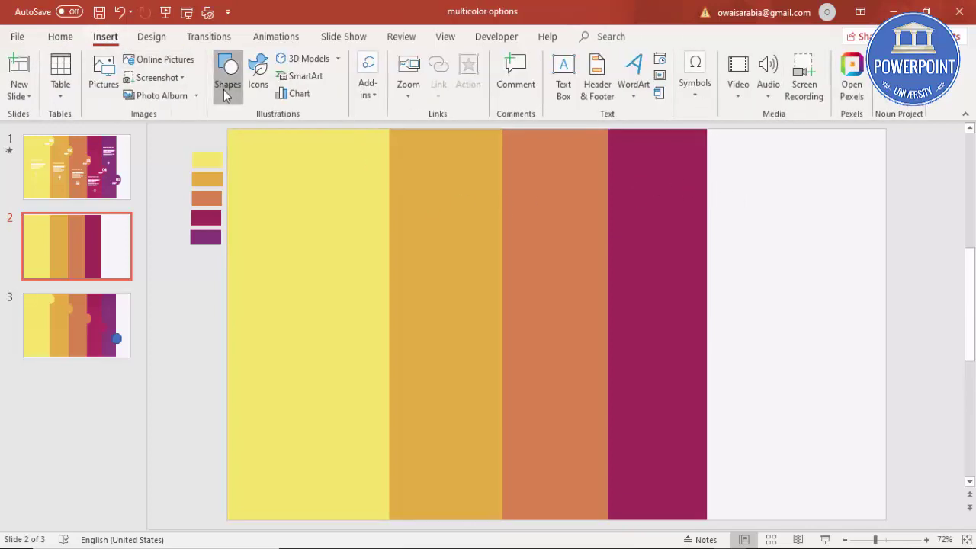
pyautogui.click(225, 89)
pyautogui.click(221, 208)
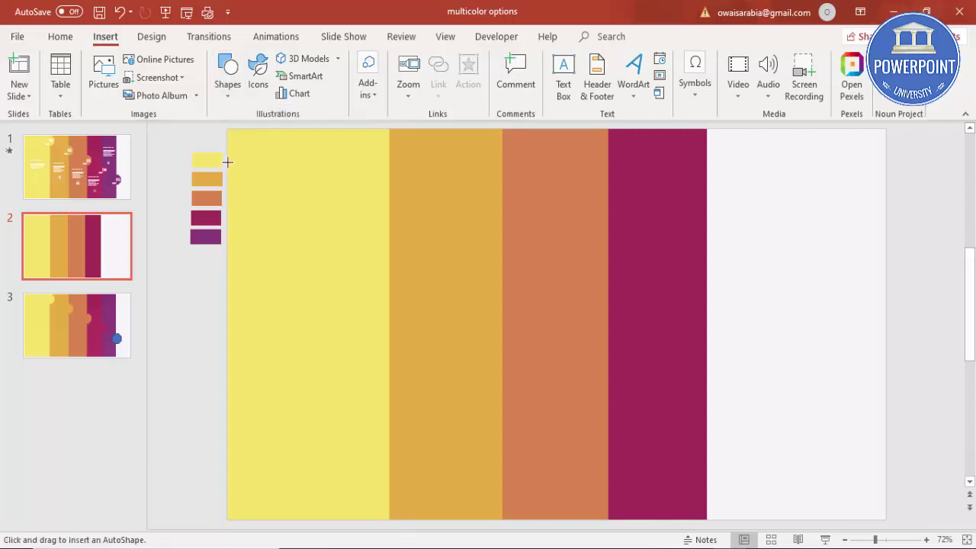
pyautogui.moveTo(229, 129)
pyautogui.mouseDown()
pyautogui.moveTo(725, 440)
pyautogui.moveTo(745, 519)
pyautogui.moveTo(797, 519)
pyautogui.mouseUp()
pyautogui.click(402, 77)
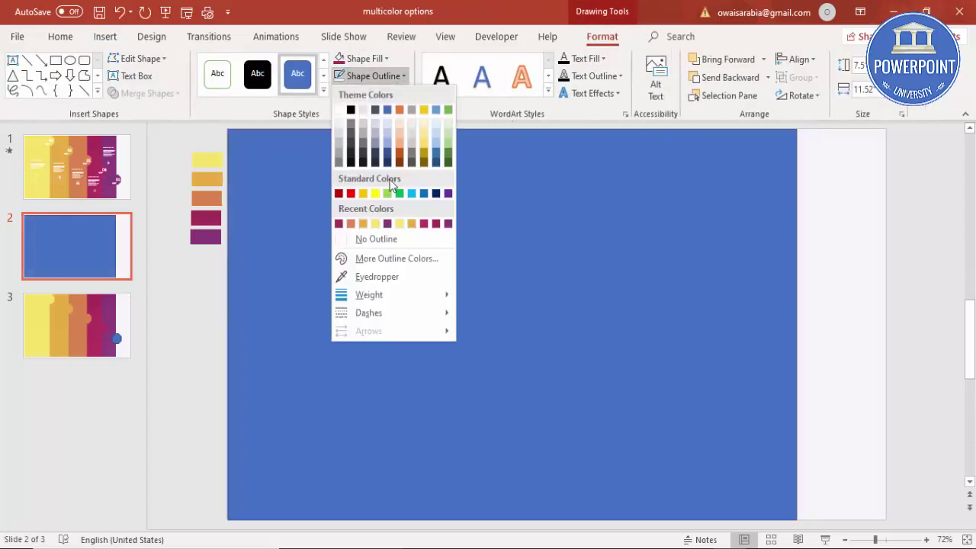
pyautogui.click(394, 235)
# Step: Fill the fifth rectangle purple from its swatch and send it behind all other bars
pyautogui.click(363, 59)
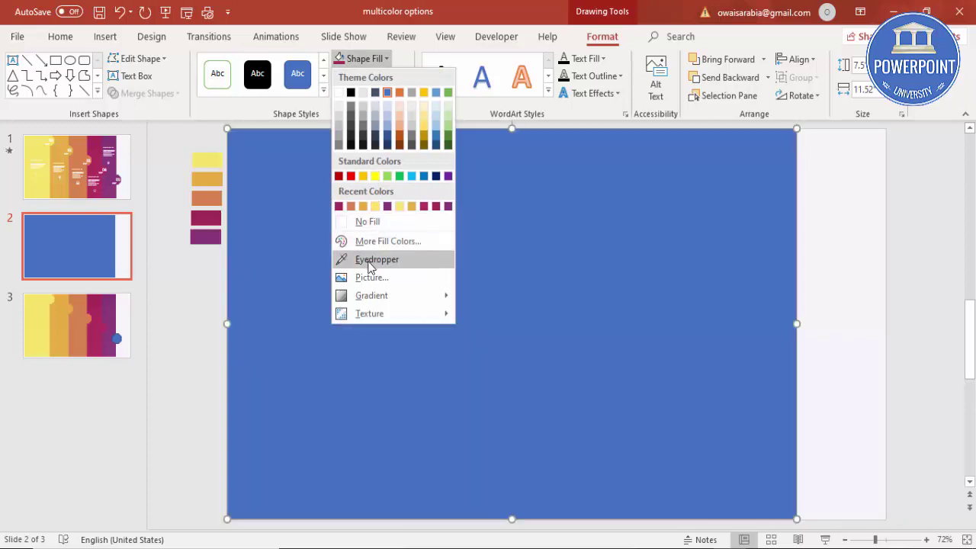
pyautogui.click(369, 260)
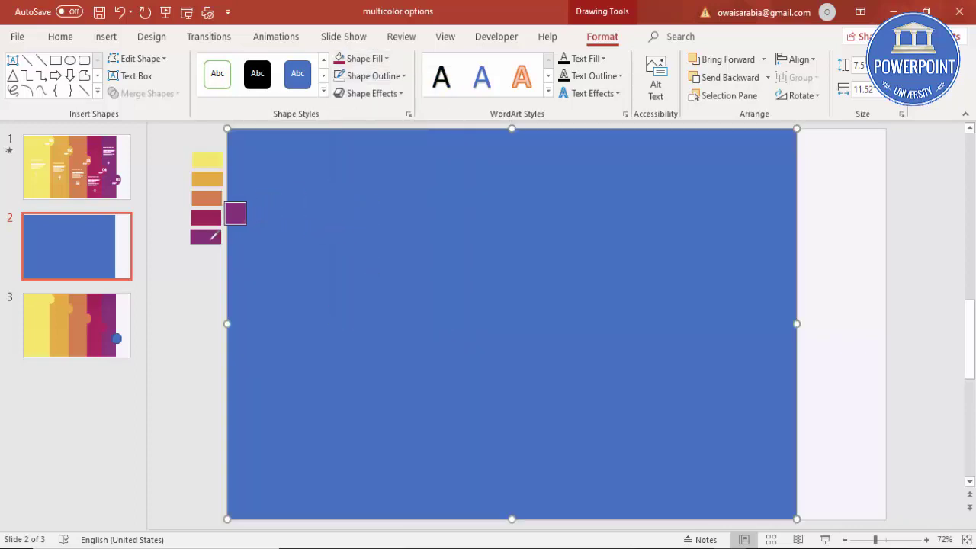
pyautogui.click(212, 238)
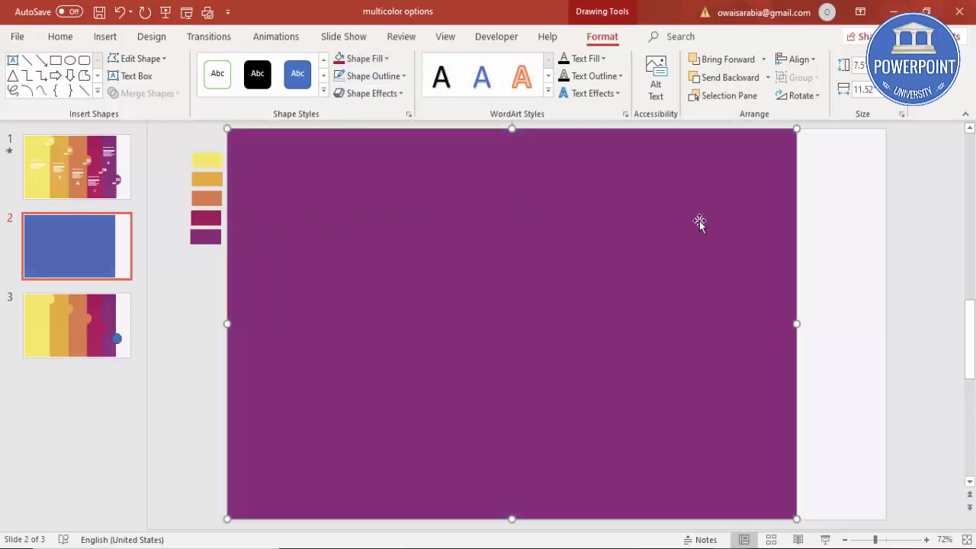
pyautogui.click(767, 78)
pyautogui.click(764, 114)
pyautogui.click(832, 254)
pyautogui.click(355, 190)
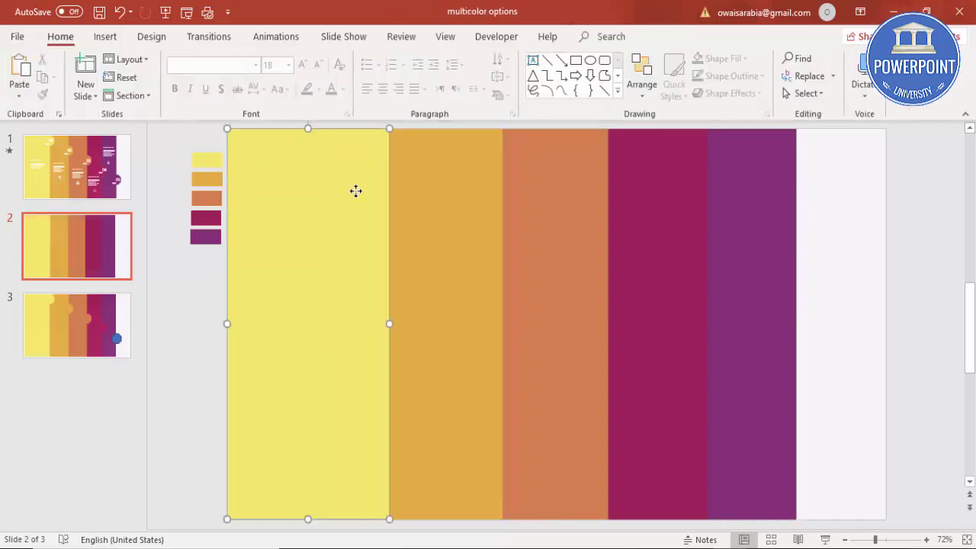
# Step: Select all five bars and open their Format Object pane
pyautogui.keyDown('shift'); pyautogui.click(451, 211); pyautogui.keyUp('shift')
pyautogui.keyDown('shift'); pyautogui.click(561, 219); pyautogui.keyUp('shift')
pyautogui.keyDown('shift'); pyautogui.click(640, 224); pyautogui.keyUp('shift')
pyautogui.keyDown('shift'); pyautogui.click(750, 215); pyautogui.keyUp('shift')
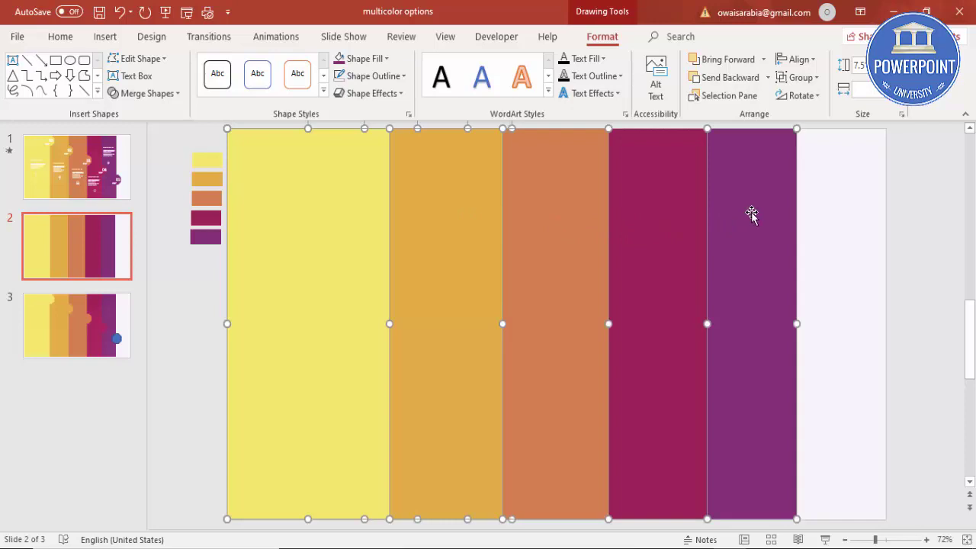
pyautogui.rightClick(751, 212)
pyautogui.click(801, 431)
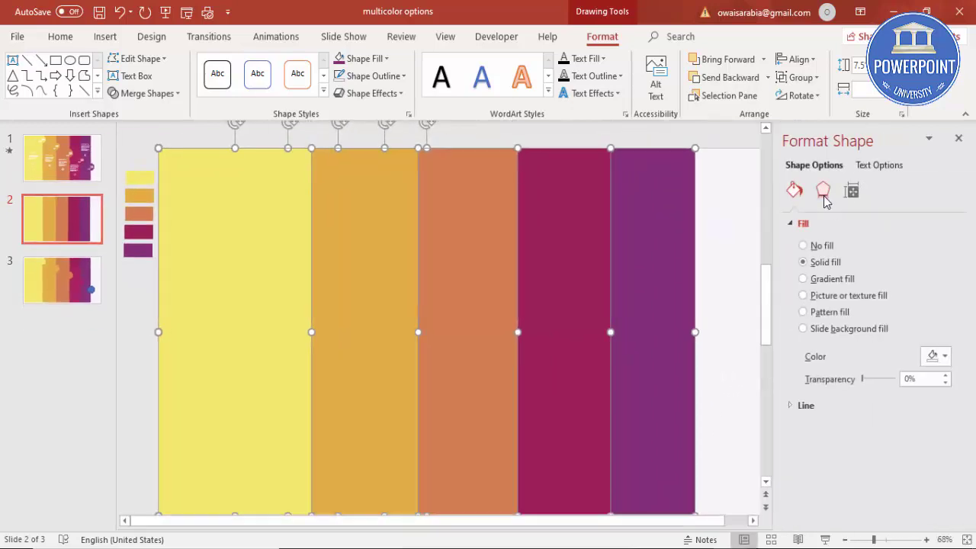
# Step: Apply an Offset Bottom Right shadow with 9 pt distance and 12 pt blur
pyautogui.click(824, 194)
pyautogui.click(832, 224)
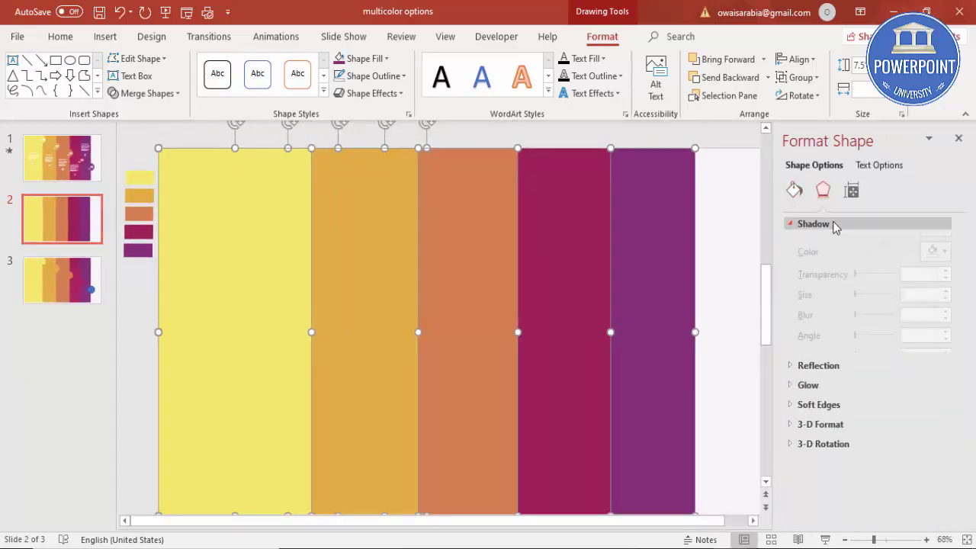
pyautogui.click(937, 244)
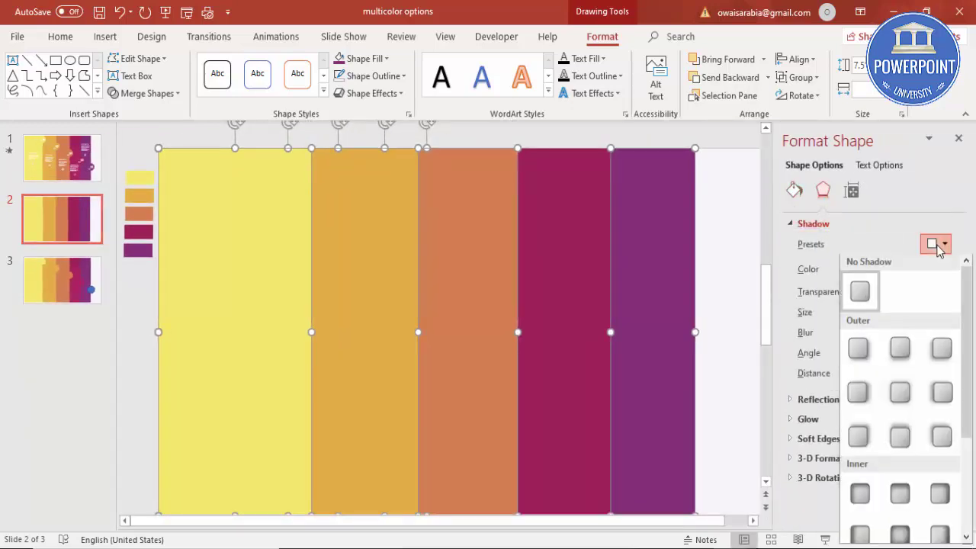
pyautogui.click(860, 349)
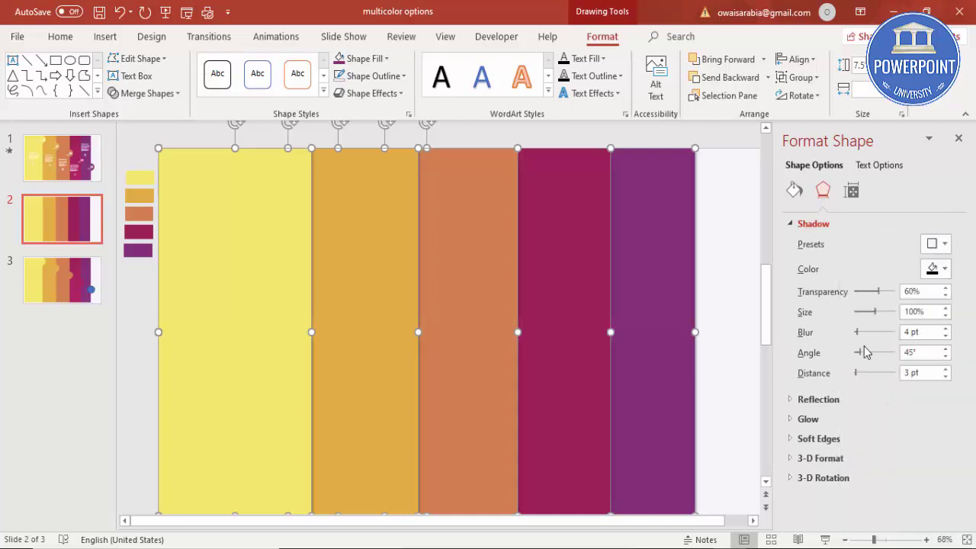
pyautogui.click(946, 370)
pyautogui.click(946, 370)
pyautogui.click(946, 369)
pyautogui.click(946, 370)
pyautogui.click(946, 370)
pyautogui.click(946, 328)
pyautogui.click(946, 328)
pyautogui.click(945, 328)
pyautogui.click(945, 329)
pyautogui.click(945, 328)
pyautogui.click(945, 328)
pyautogui.click(945, 329)
pyautogui.click(945, 329)
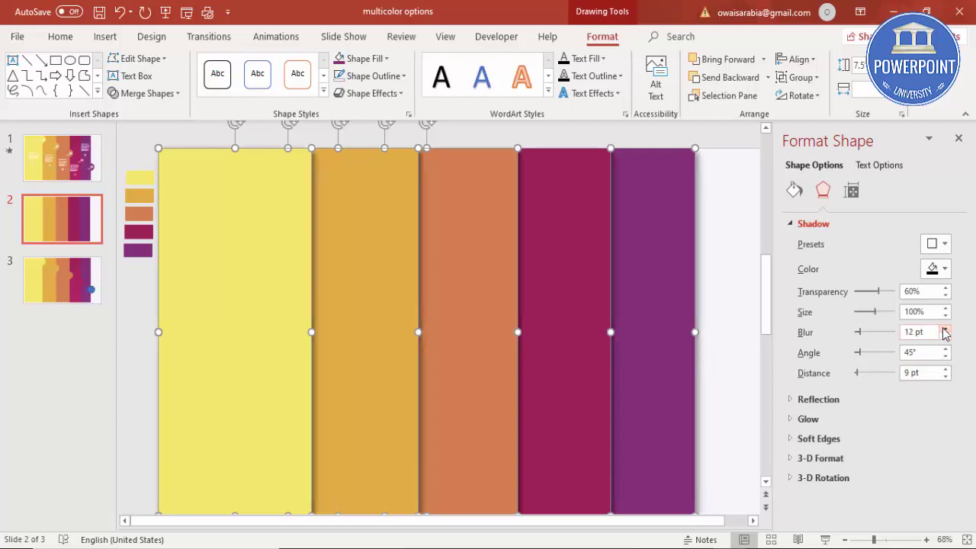
pyautogui.click(708, 215)
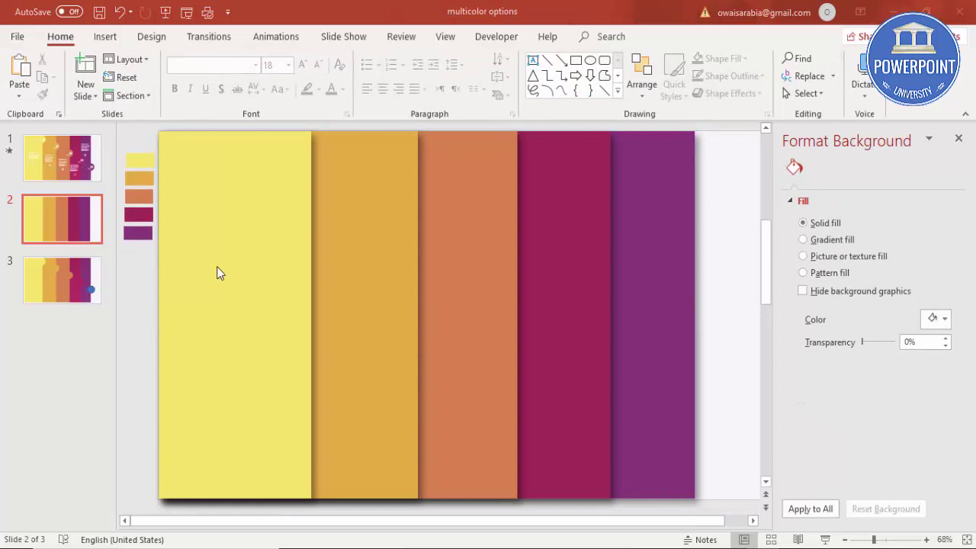
# Step: Draw a small octagon at the top edge where the yellow and gold bars meet
pyautogui.click(106, 38)
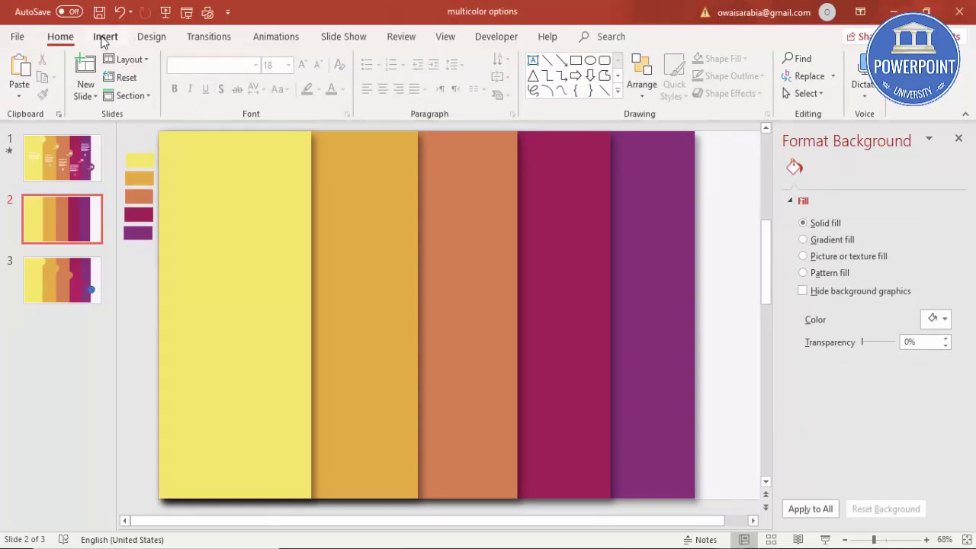
pyautogui.click(226, 92)
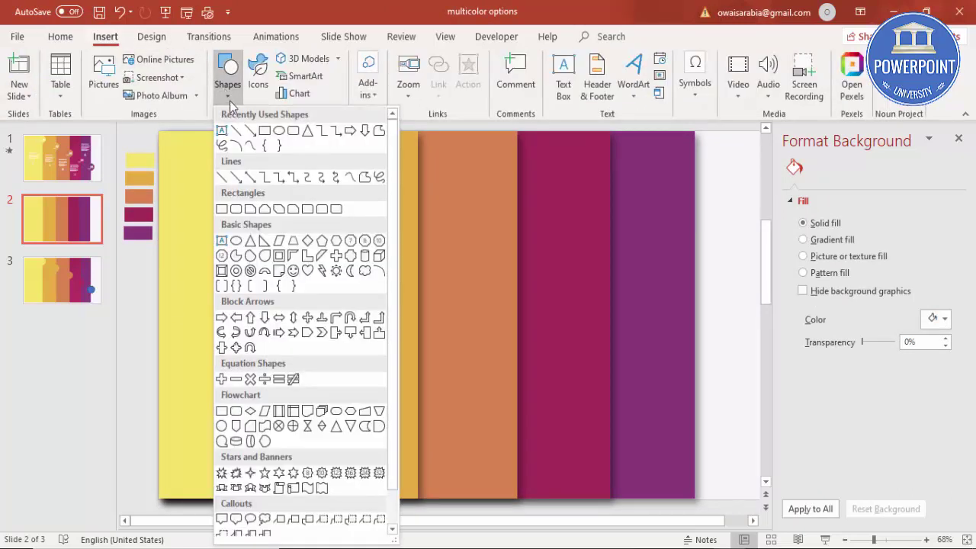
pyautogui.click(365, 241)
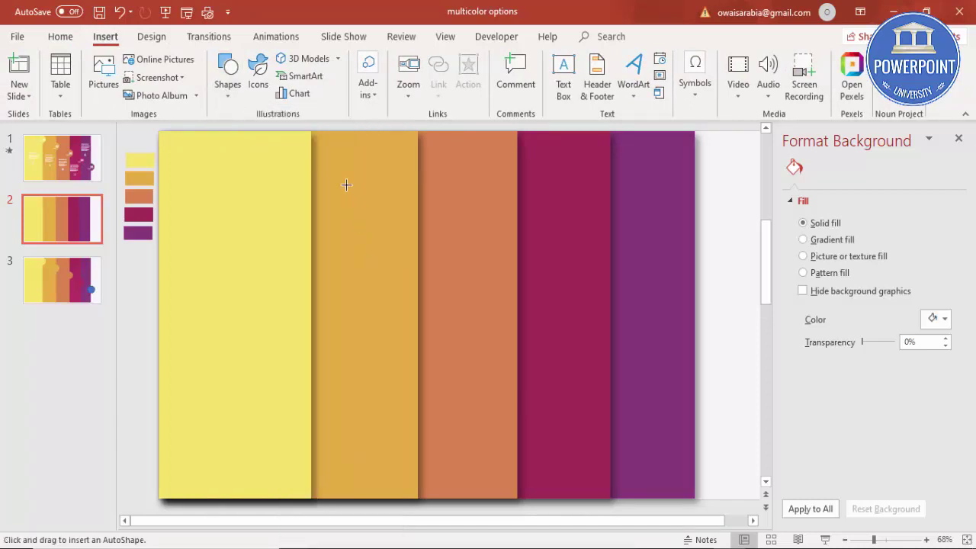
pyautogui.moveTo(323, 166)
pyautogui.mouseDown()
pyautogui.moveTo(383, 222)
pyautogui.moveTo(328, 188)
pyautogui.moveTo(311, 162)
pyautogui.mouseUp()
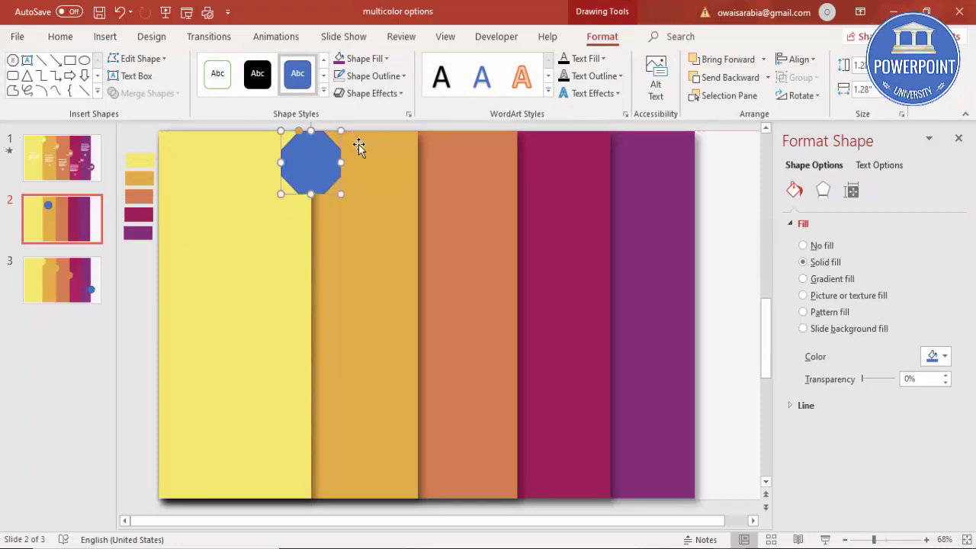
pyautogui.click(372, 75)
# Step: Remove the octagon's outline and cascade four copies down the bar boundaries
pyautogui.click(389, 241)
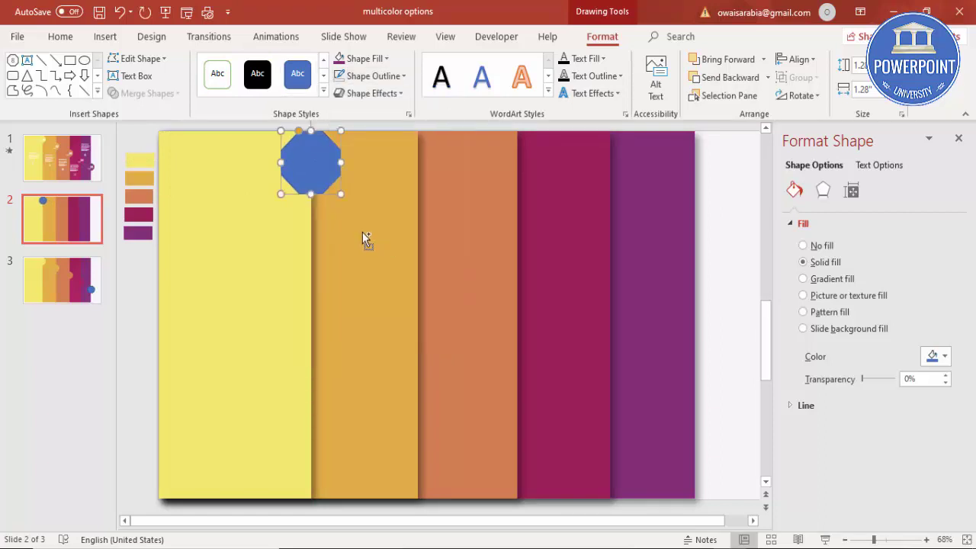
pyautogui.moveTo(331, 175); pyautogui.dragTo(429, 228)
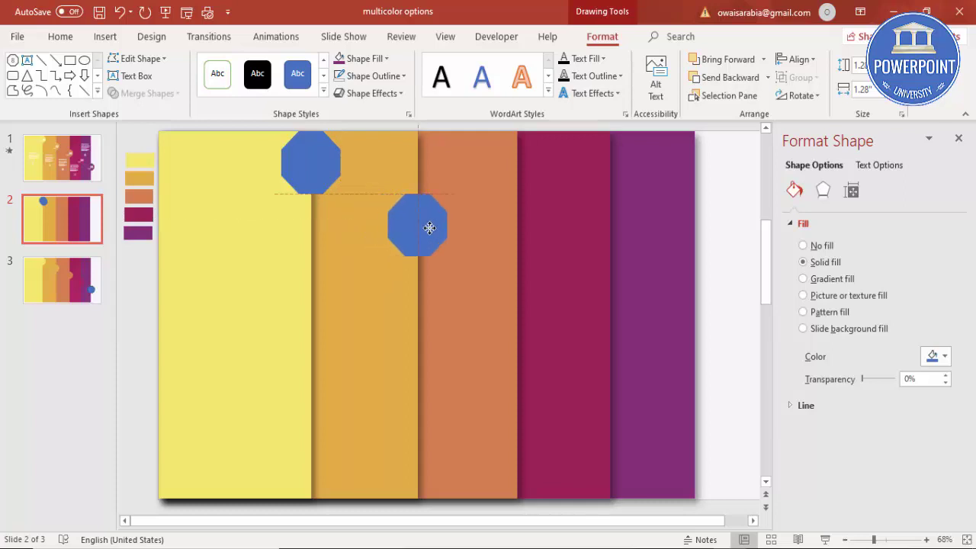
pyautogui.moveTo(429, 227); pyautogui.dragTo(429, 228)
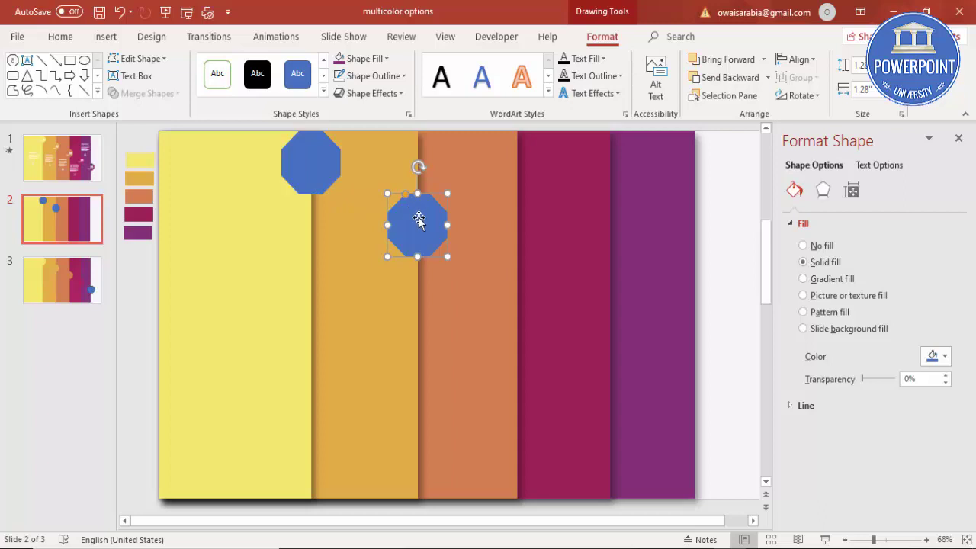
pyautogui.hotkey('ctrl', 'd')
pyautogui.moveTo(520, 289); pyautogui.dragTo(516, 289)
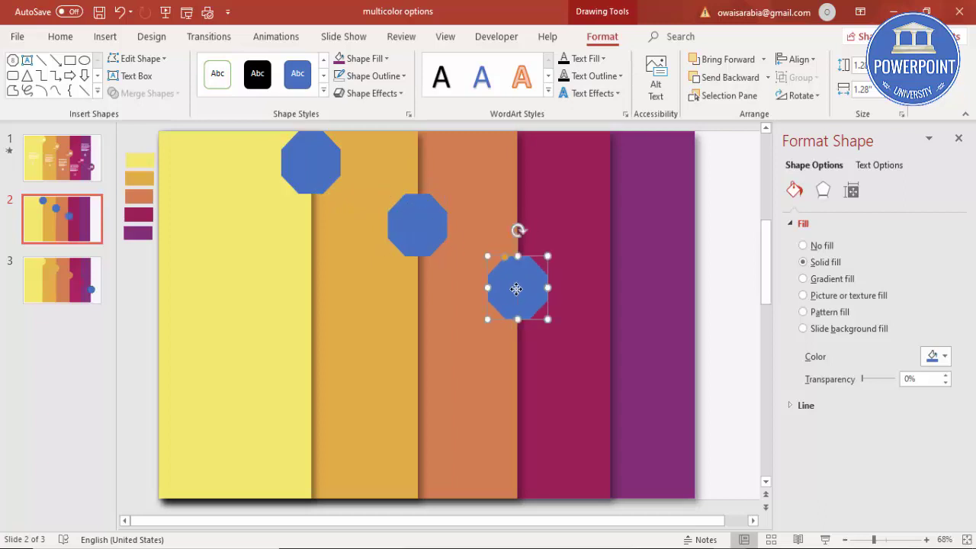
pyautogui.hotkey('ctrl', 'd')
pyautogui.moveTo(629, 350); pyautogui.dragTo(618, 352)
pyautogui.hotkey('ctrl', 'd')
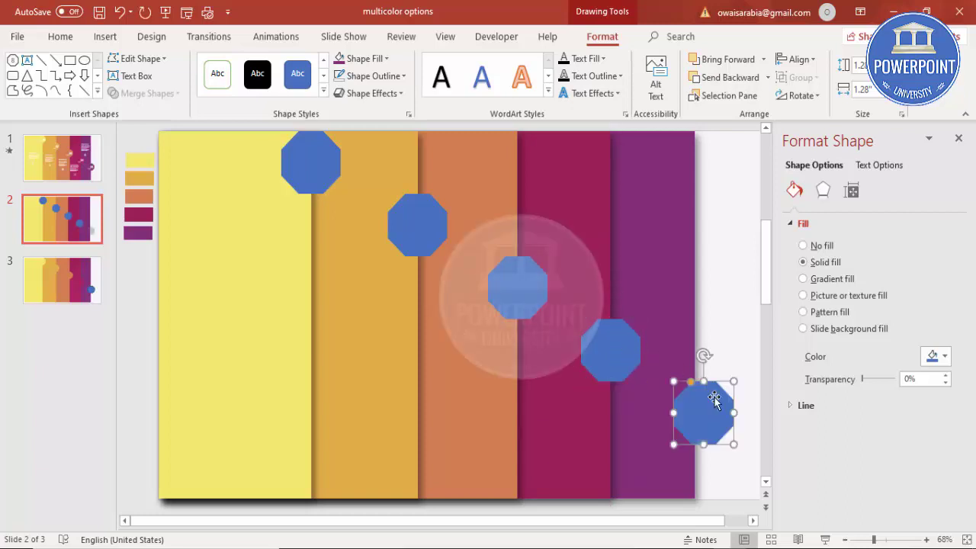
pyautogui.moveTo(710, 421); pyautogui.dragTo(703, 420)
# Step: Select the yellow bar together with the top octagon for merging
pyautogui.click(243, 295)
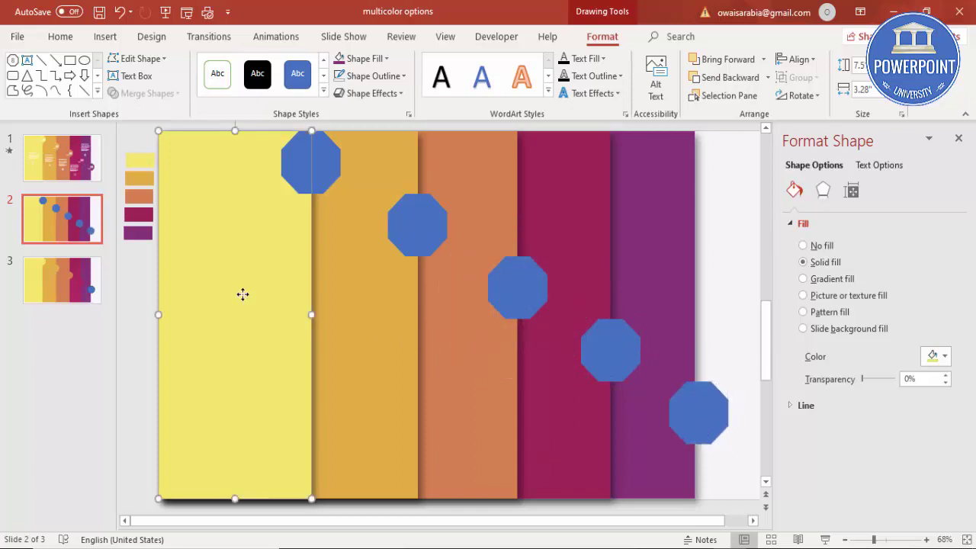
pyautogui.keyDown('shift'); pyautogui.click(327, 161); pyautogui.keyUp('shift')
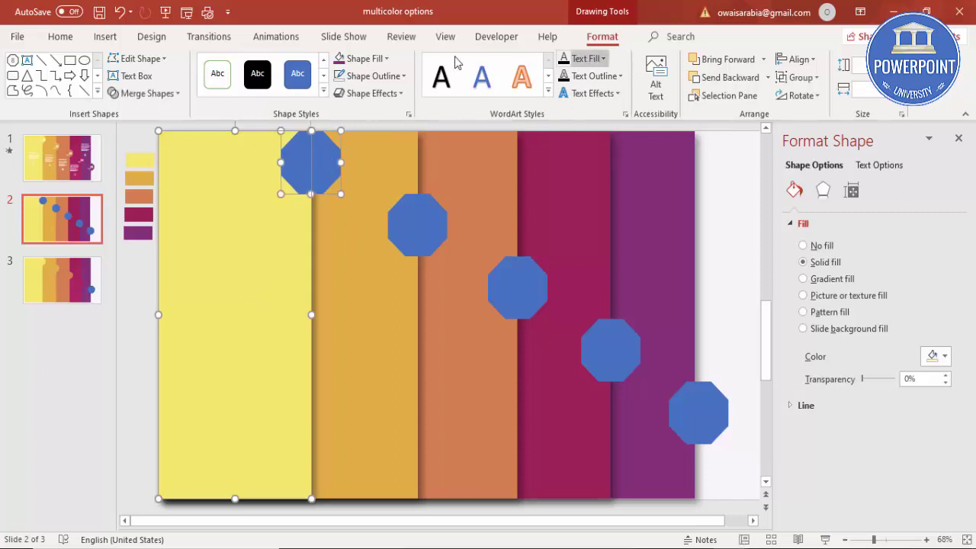
pyautogui.click(176, 94)
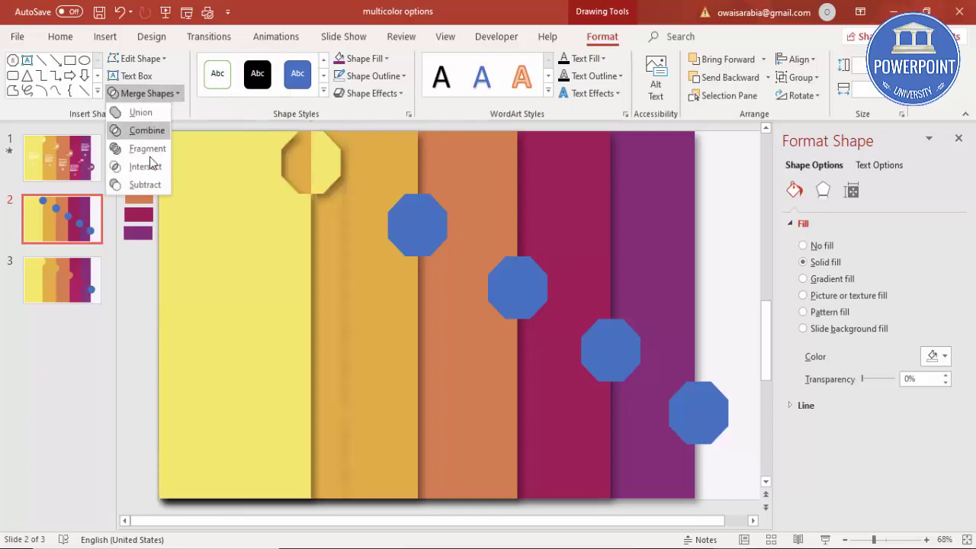
# Step: Union each octagon with its bar, yellow through purple, using Merge Shapes and F4
pyautogui.click(140, 112)
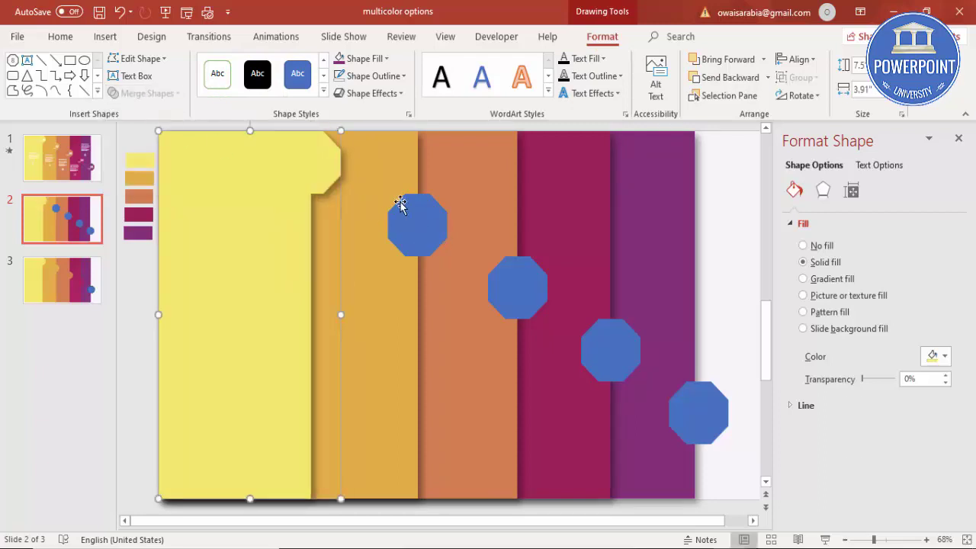
pyautogui.click(429, 220)
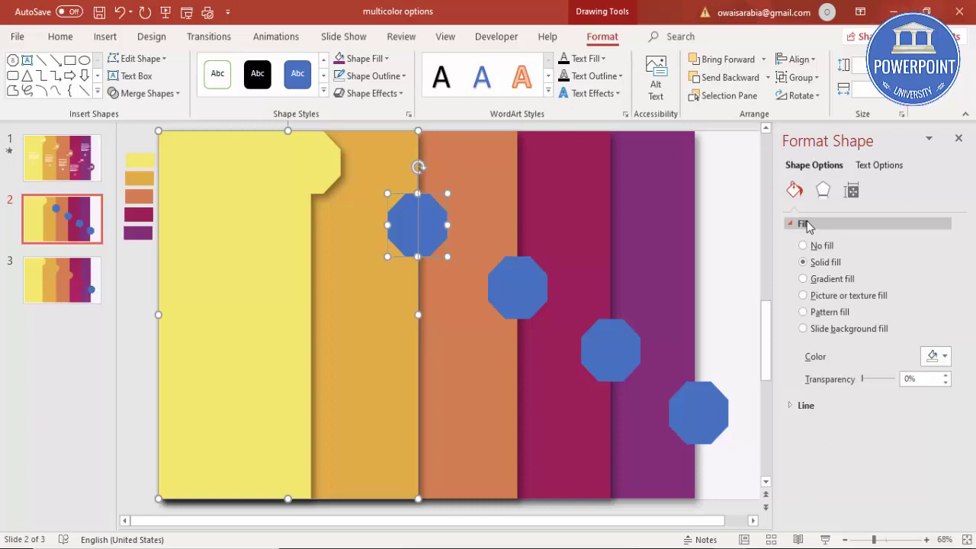
pyautogui.press('F4')
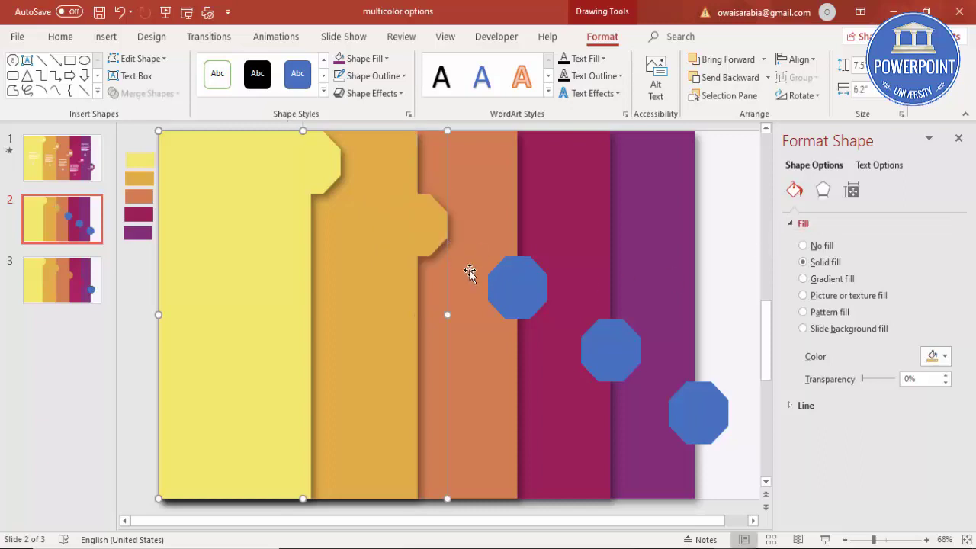
pyautogui.keyDown('shift'); pyautogui.click(520, 288); pyautogui.keyUp('shift')
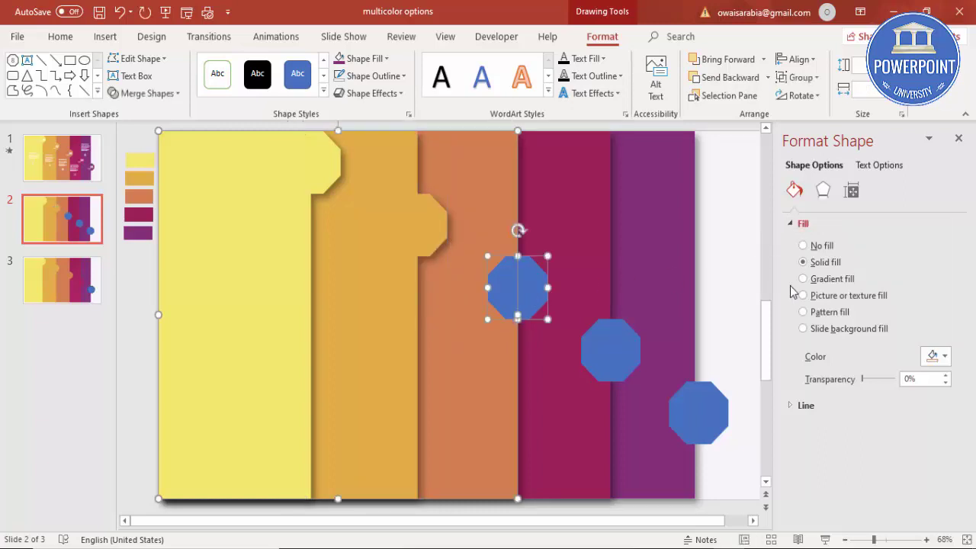
pyautogui.press('F4')
pyautogui.click(594, 279)
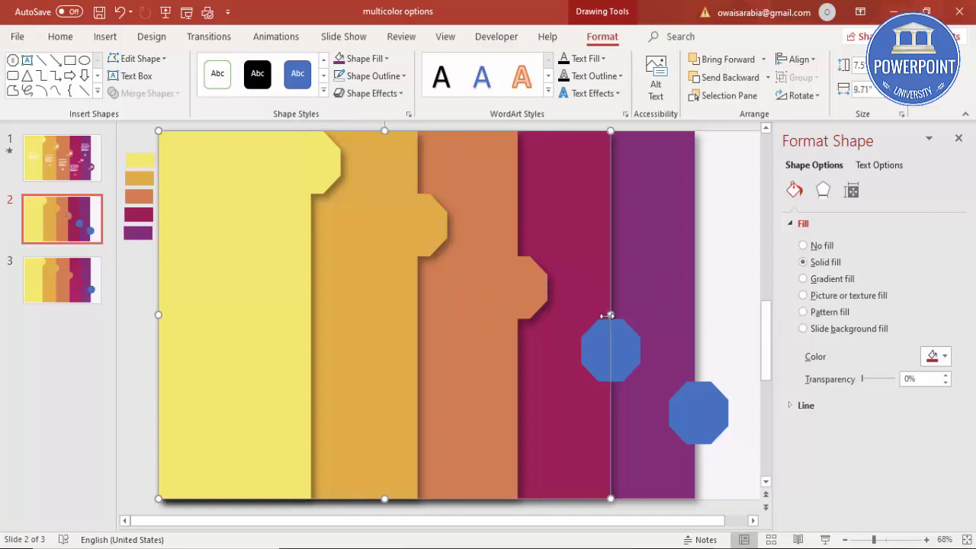
pyautogui.keyDown('shift'); pyautogui.click(627, 346); pyautogui.keyUp('shift')
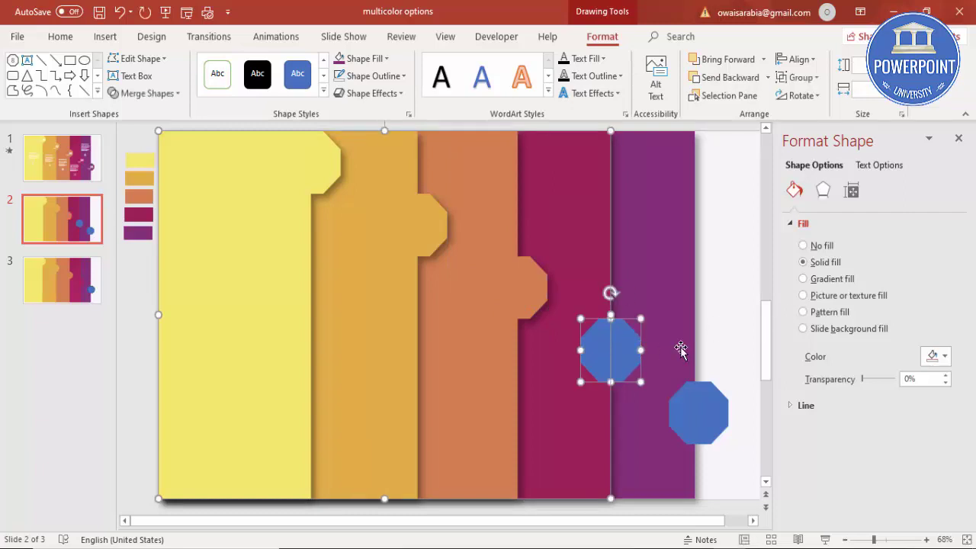
pyautogui.press('F4')
pyautogui.click(682, 356)
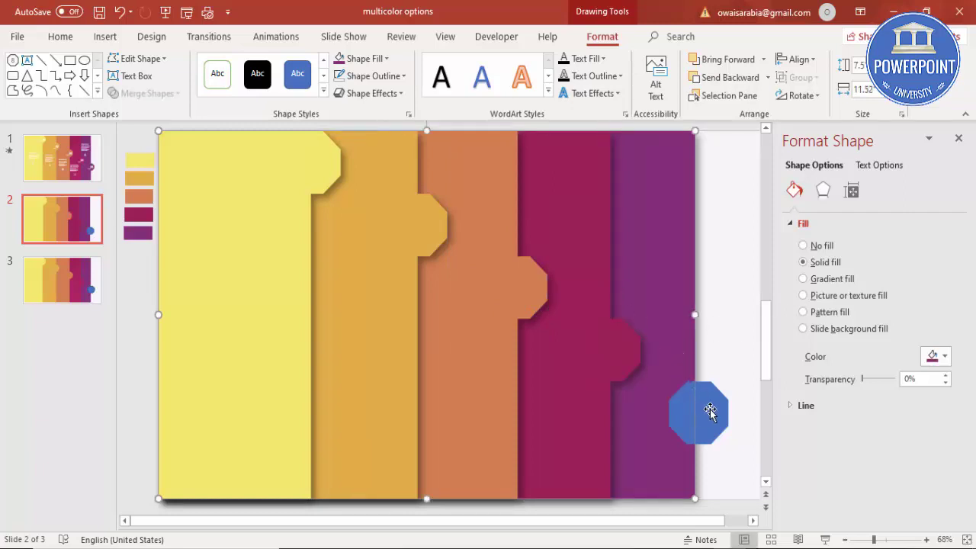
pyautogui.keyDown('shift'); pyautogui.click(709, 412); pyautogui.keyUp('shift')
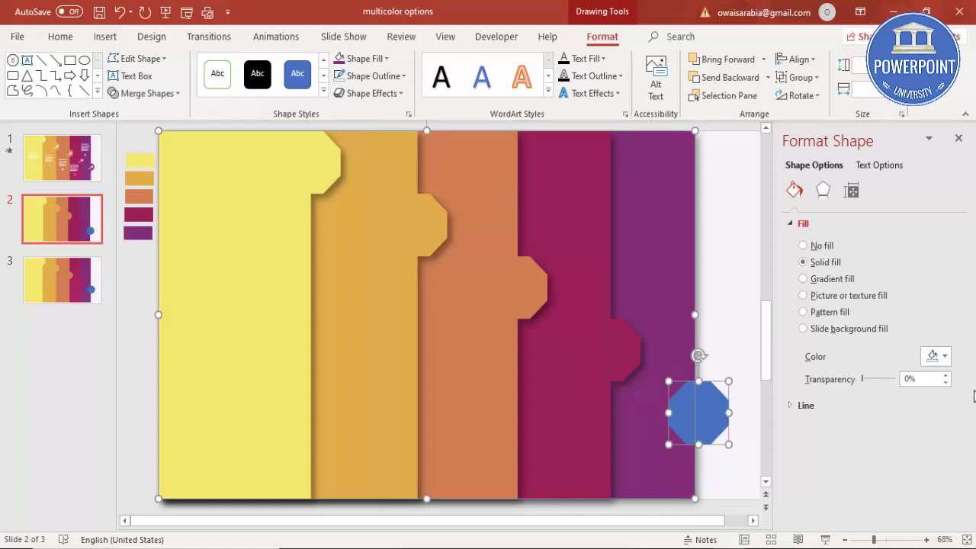
pyautogui.press('F4')
pyautogui.click(747, 242)
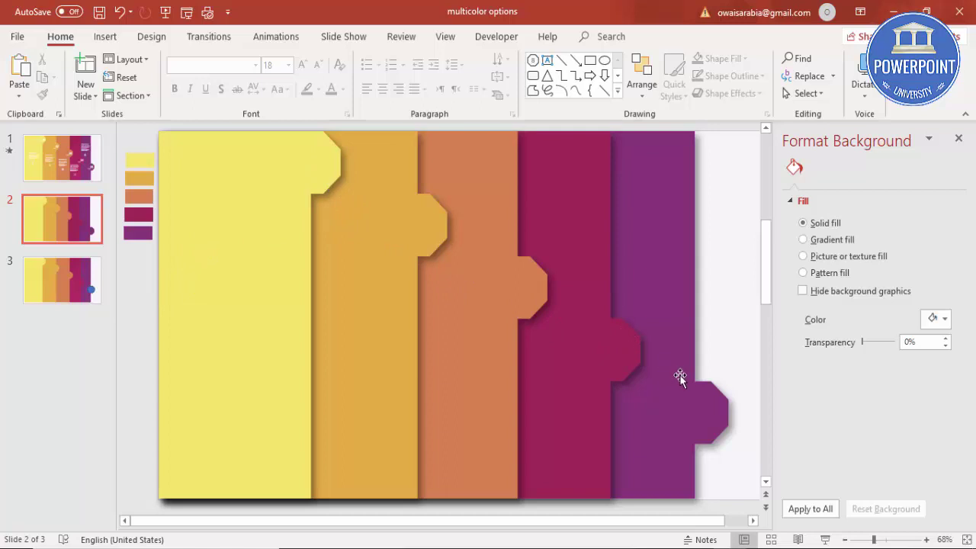
# Step: Add a centred text box reading 01 on the yellow bar's tab
pyautogui.click(105, 36)
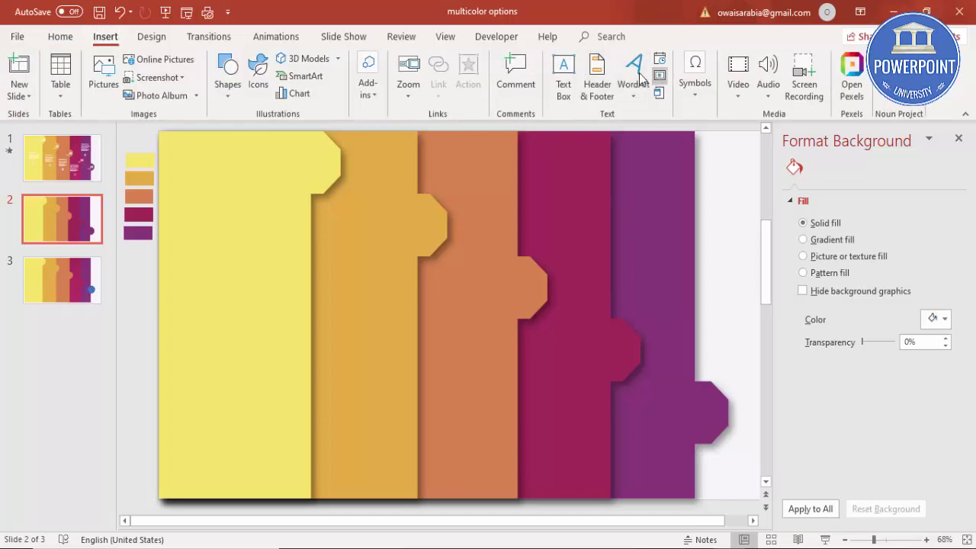
pyautogui.click(563, 73)
pyautogui.moveTo(283, 150); pyautogui.dragTo(328, 178)
pyautogui.write('1')
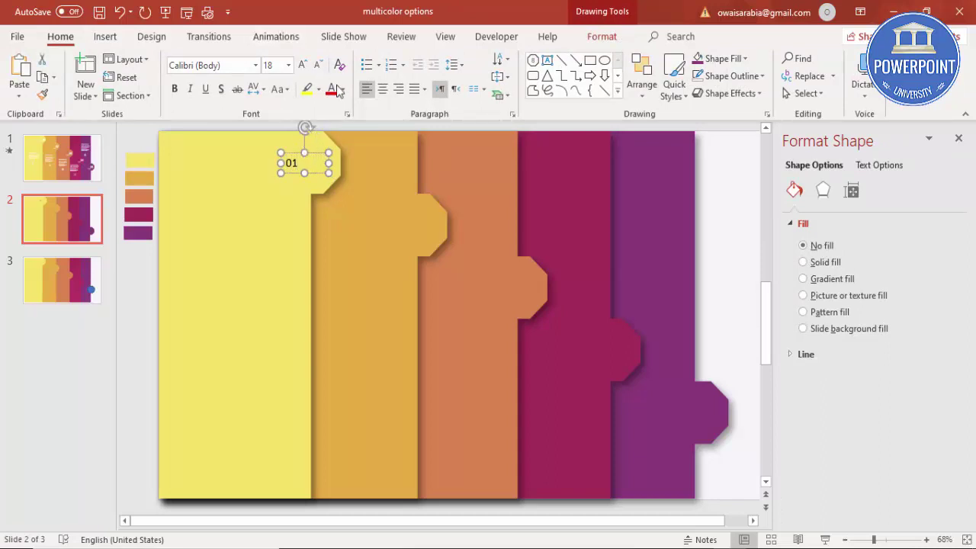
pyautogui.click(382, 89)
# Step: Format 01 as bold, white, 44 pt Century Gothic and centre it on the tab
pyautogui.click(235, 67)
pyautogui.write('Century Gothic')
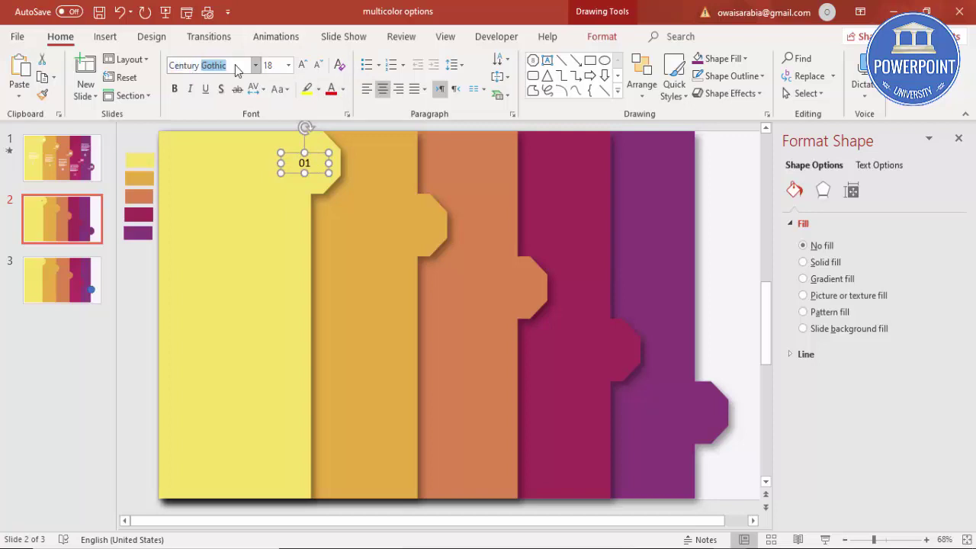
pyautogui.press('Return')
pyautogui.click(175, 88)
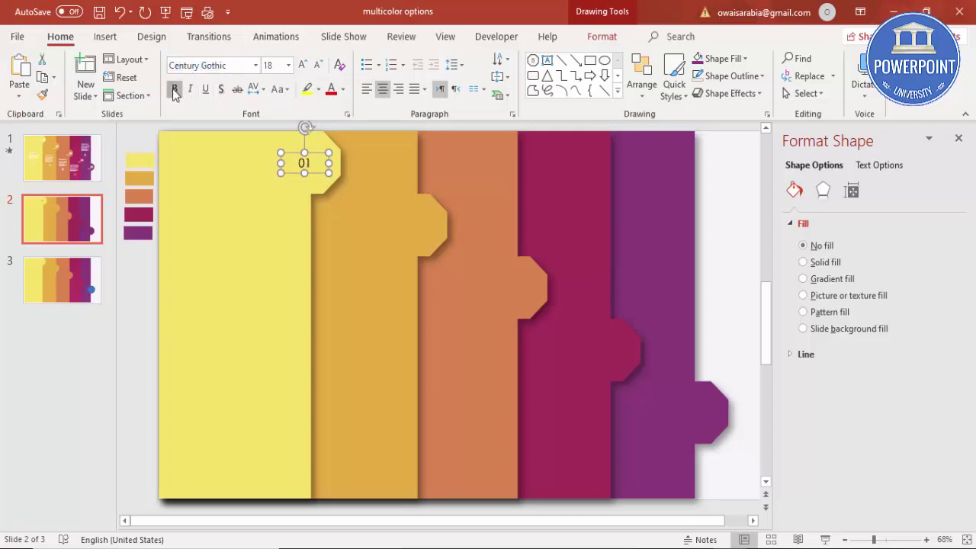
pyautogui.click(301, 66)
pyautogui.click(302, 65)
pyautogui.click(302, 66)
pyautogui.click(302, 66)
pyautogui.click(301, 66)
pyautogui.click(302, 66)
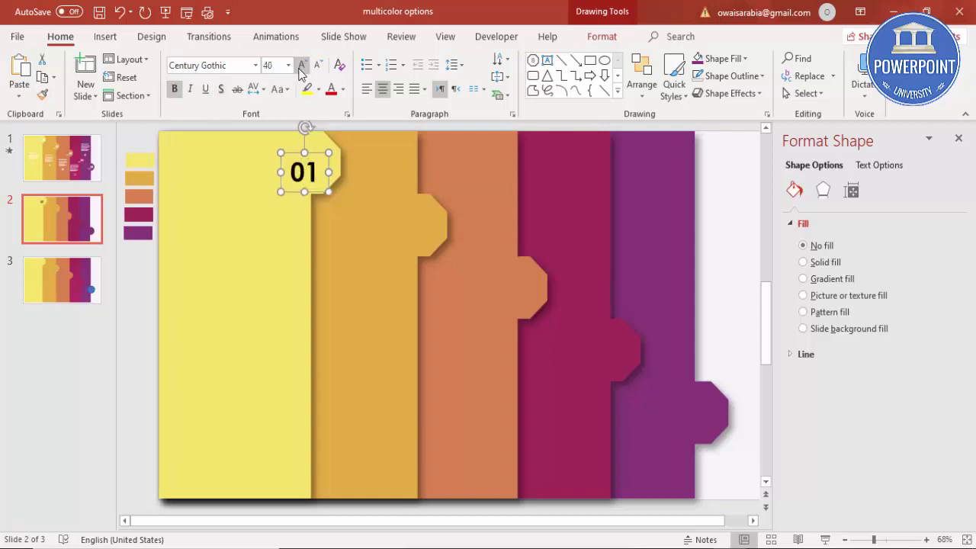
pyautogui.click(302, 66)
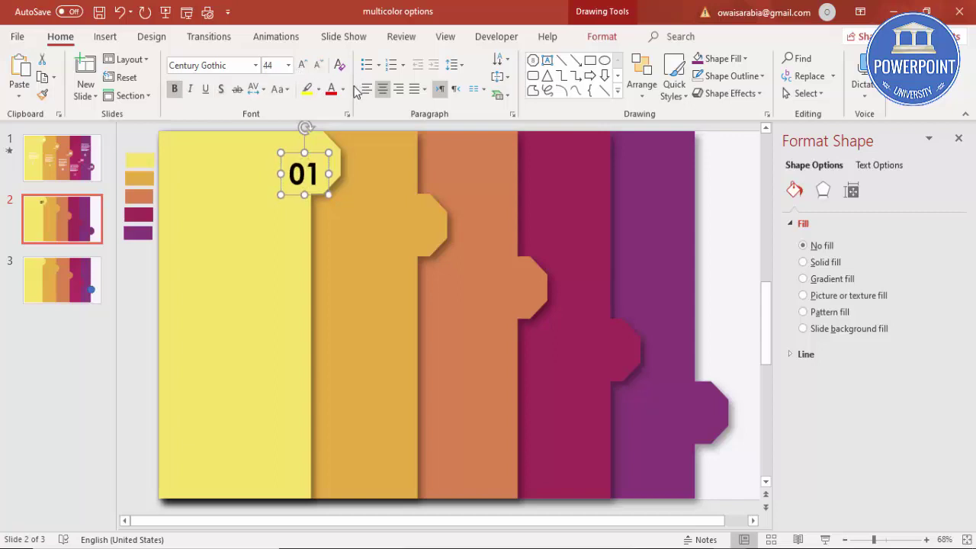
pyautogui.click(343, 90)
pyautogui.click(331, 123)
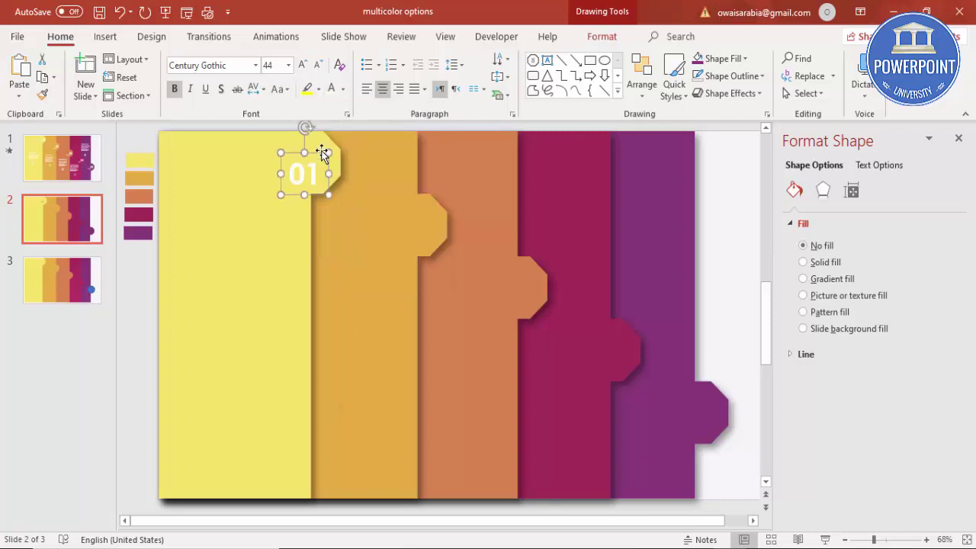
pyautogui.moveTo(318, 151); pyautogui.dragTo(333, 140)
# Step: Copy the 01 label onto the other four tabs, aligning each copy
pyautogui.hotkey('ctrl', 'z')
pyautogui.hotkey('ctrl', 'z')
pyautogui.moveTo(333, 139); pyautogui.dragTo(438, 246)
pyautogui.hotkey('ctrl', 'd')
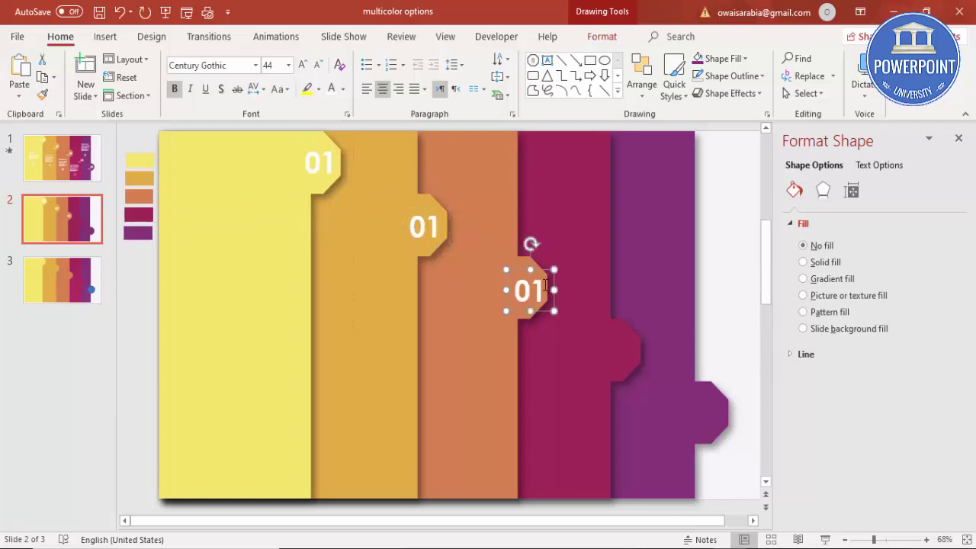
pyautogui.moveTo(544, 270); pyautogui.dragTo(538, 267)
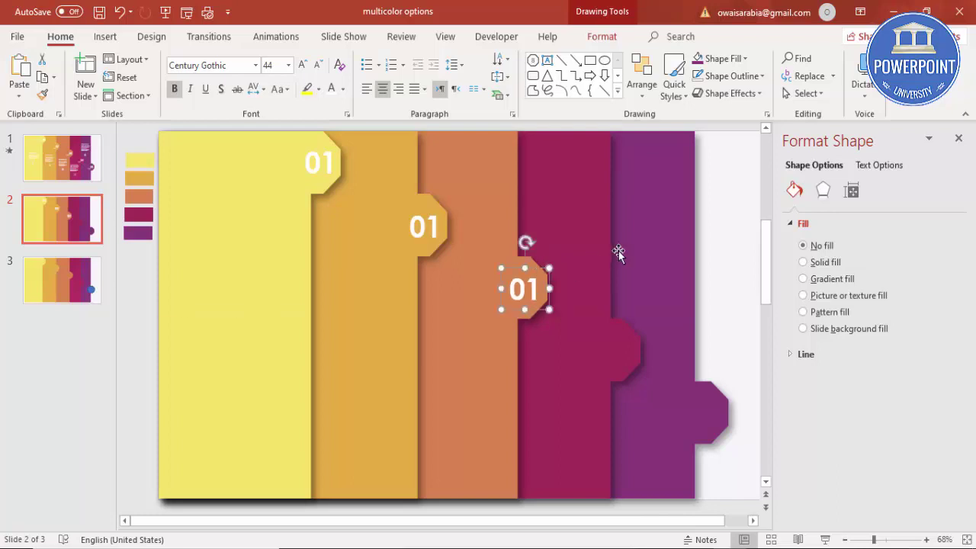
pyautogui.hotkey('ctrl', 'd')
pyautogui.moveTo(639, 333); pyautogui.dragTo(636, 331)
pyautogui.hotkey('ctrl', 'd')
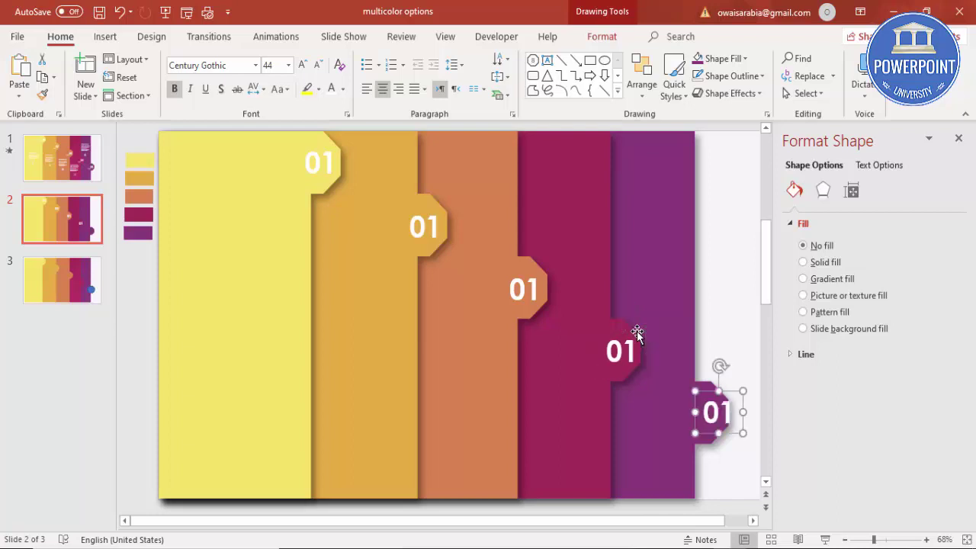
pyautogui.moveTo(732, 392); pyautogui.dragTo(721, 391)
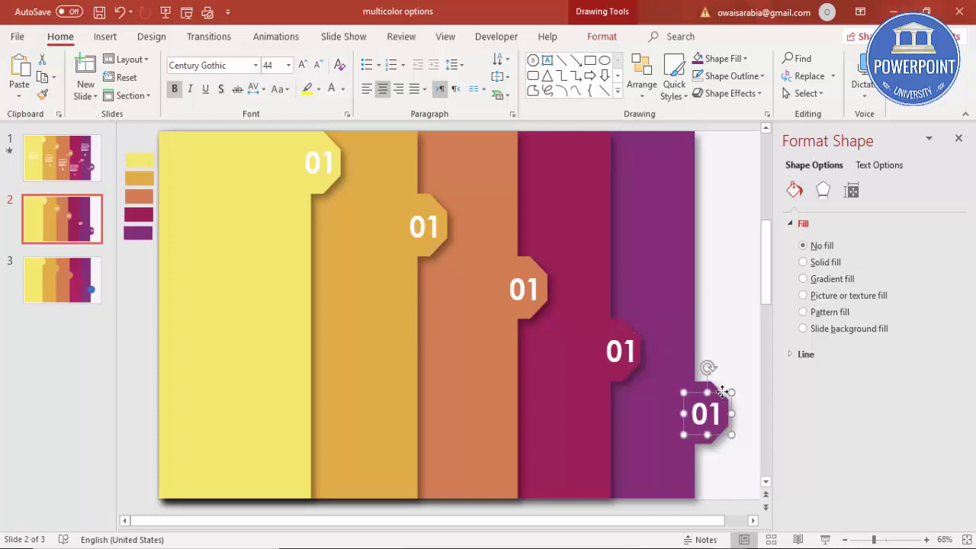
# Step: Renumber the copied labels 05, 04, 03 and 02, from the purple tab back
pyautogui.click(718, 416)
pyautogui.press('BackSpace')
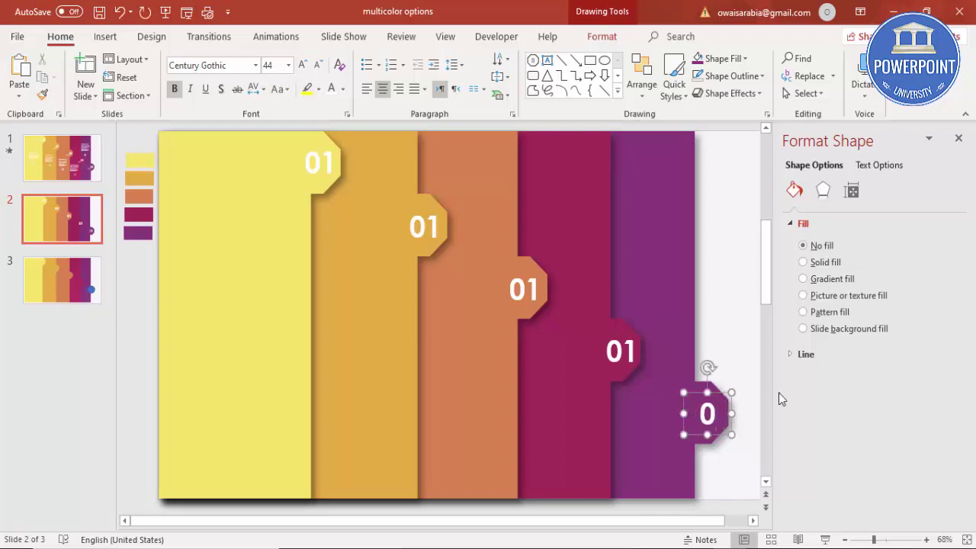
pyautogui.write('5')
pyautogui.click(632, 352)
pyautogui.press('BackSpace')
pyautogui.write('4')
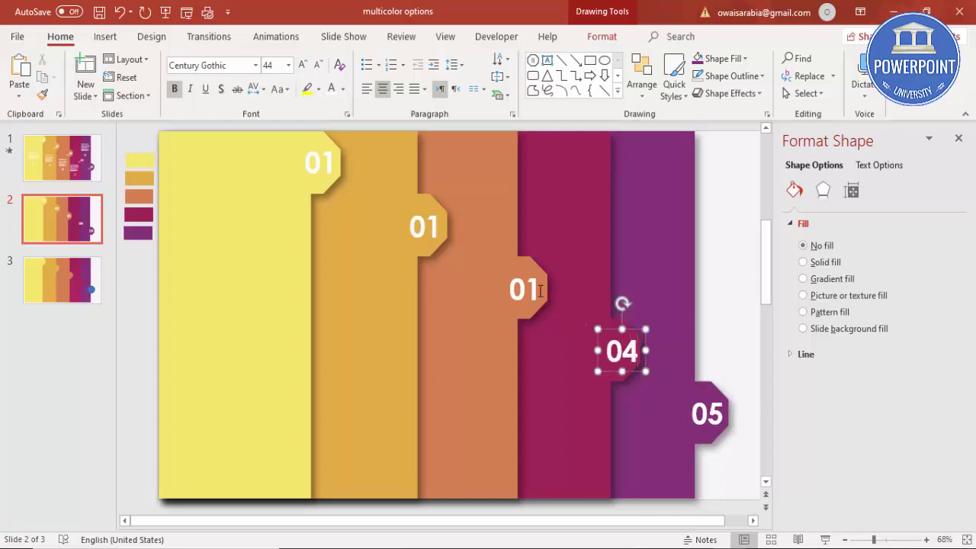
pyautogui.click(539, 289)
pyautogui.press('BackSpace')
pyautogui.write('3')
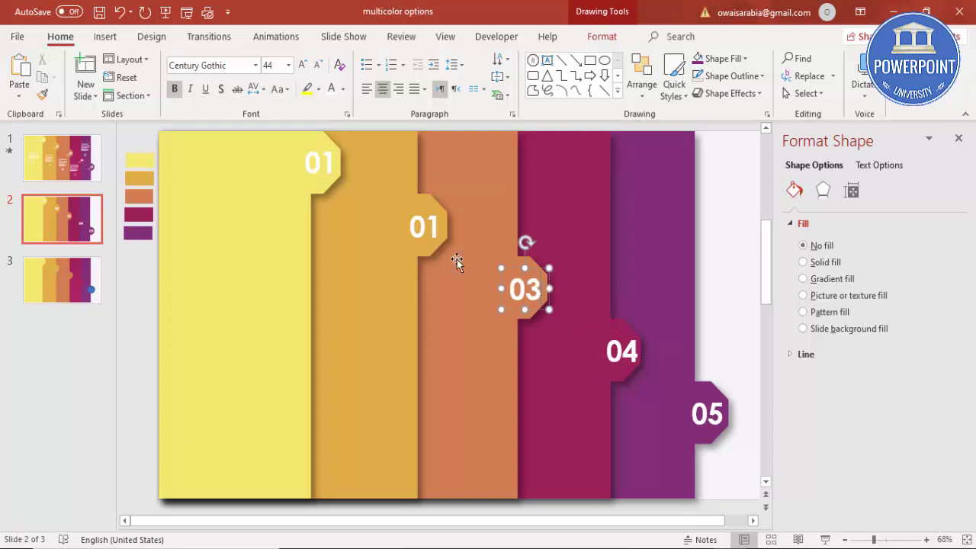
pyautogui.click(435, 230)
pyautogui.press('BackSpace')
pyautogui.write('2')
pyautogui.click(721, 276)
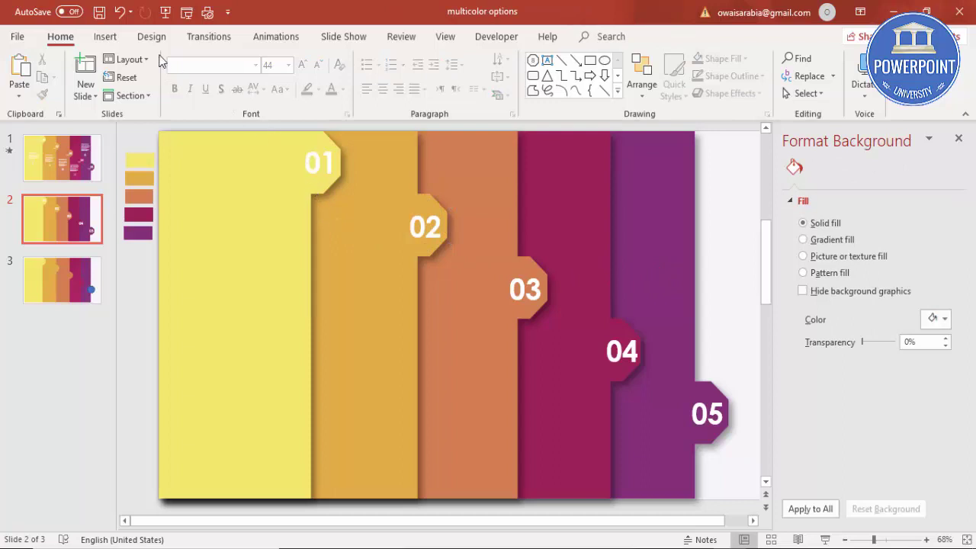
# Step: Draw a text box beside the 01 tab on the yellow bar for the STEP label
pyautogui.click(105, 36)
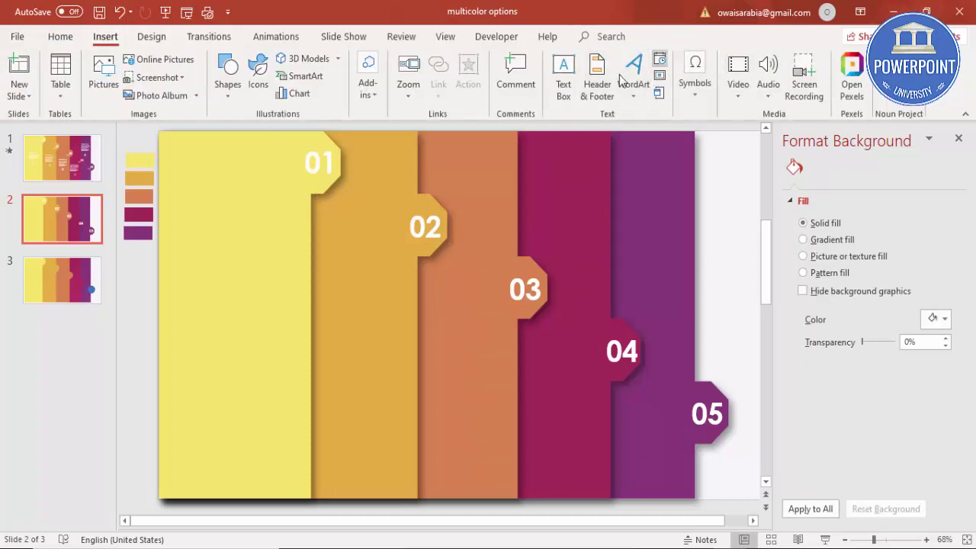
pyautogui.click(563, 76)
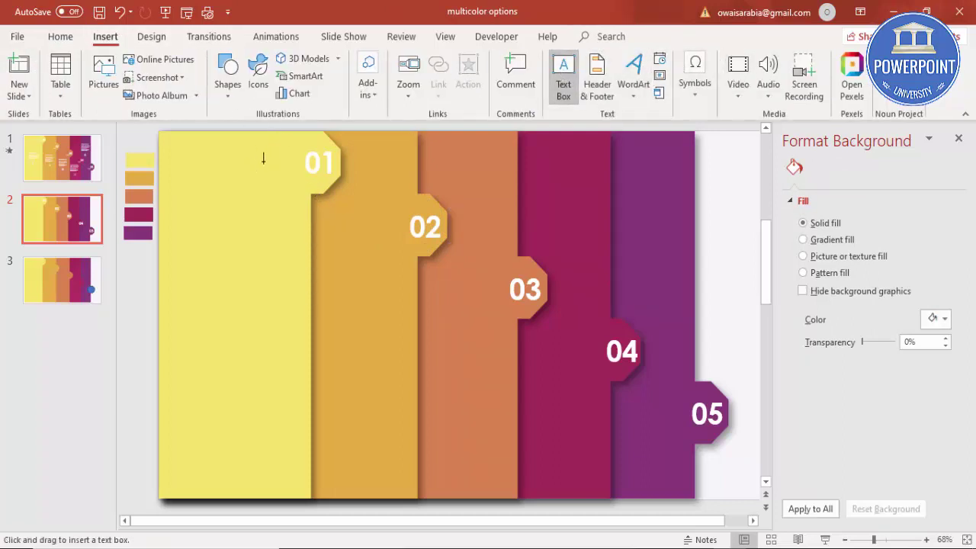
pyautogui.moveTo(250, 157); pyautogui.dragTo(305, 164)
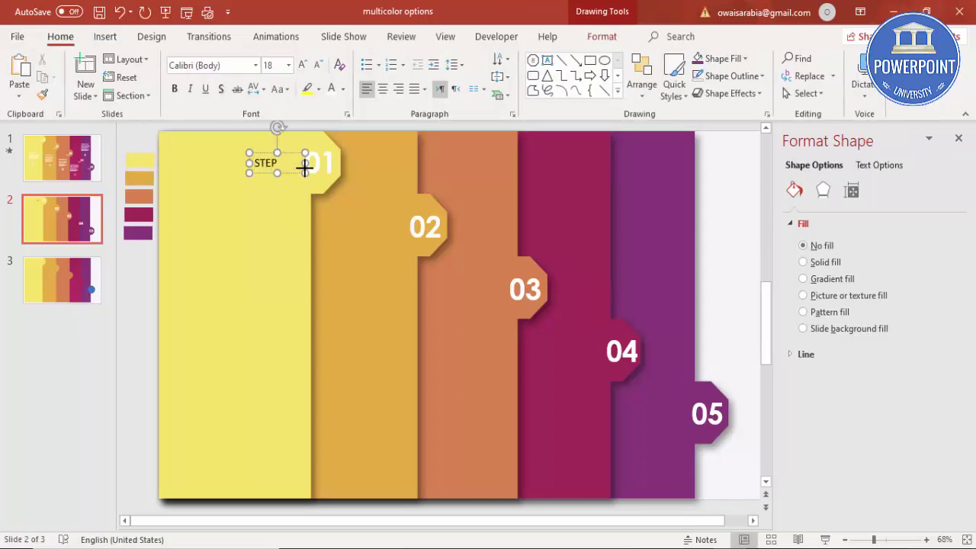
# Step: Format the STEP label right-aligned, white, bold and in Century Gothic
pyautogui.click(398, 88)
pyautogui.click(331, 89)
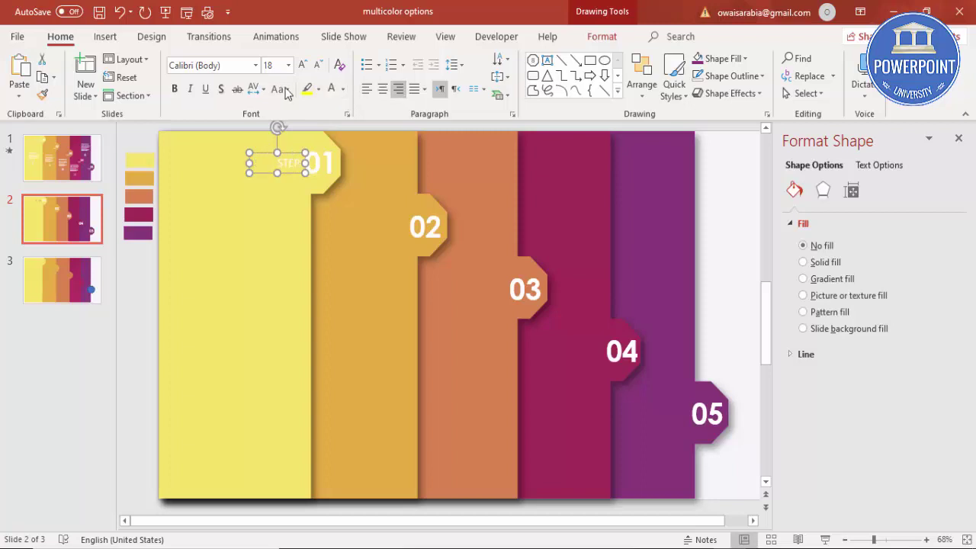
pyautogui.click(174, 89)
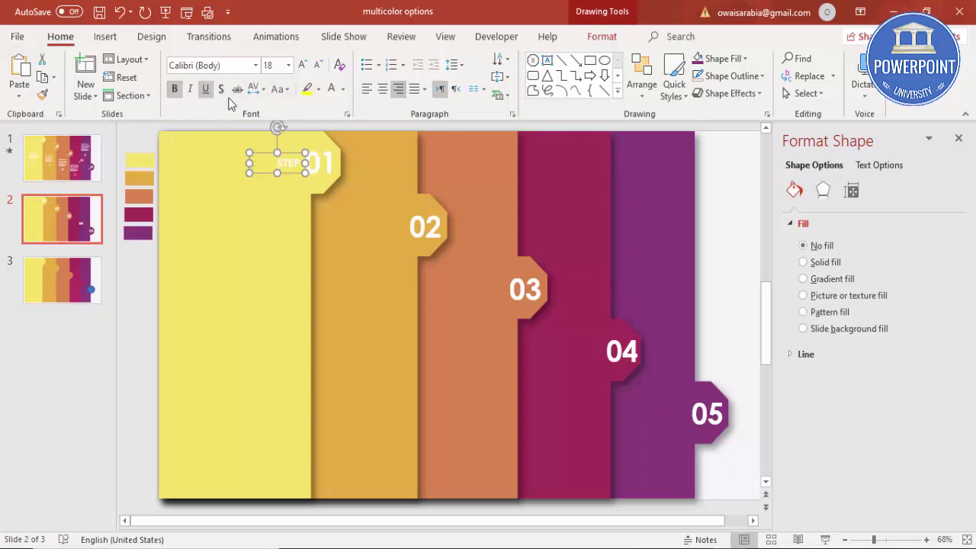
pyautogui.click(233, 66)
pyautogui.write('Century Gothic')
pyautogui.press('Return')
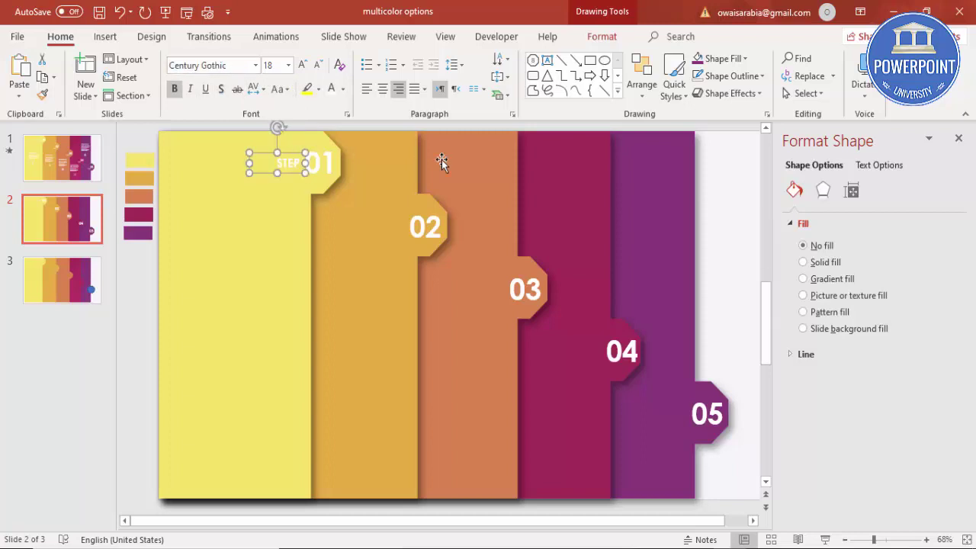
# Step: Duplicate the STEP label with Ctrl+D and place copies beside the 02, 03, 04 and 05 tabs
pyautogui.moveTo(307, 169); pyautogui.dragTo(393, 234)
pyautogui.hotkey('ctrl', 'd')
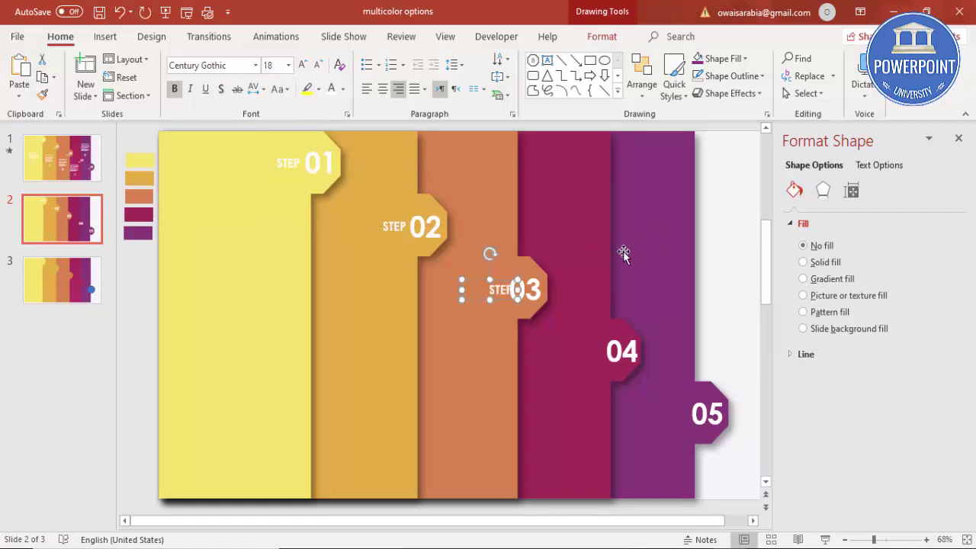
pyautogui.moveTo(500, 281); pyautogui.dragTo(494, 282)
pyautogui.hotkey('ctrl', 'd')
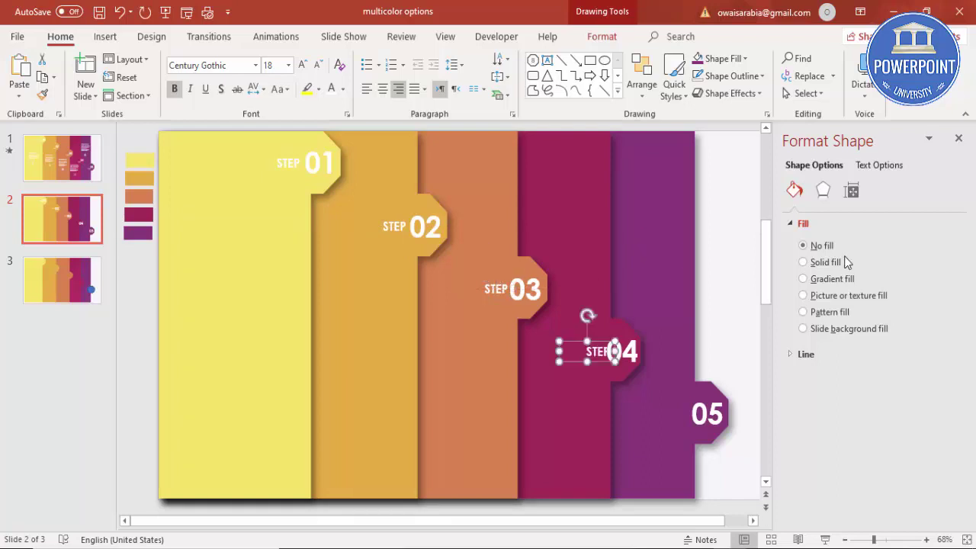
pyautogui.moveTo(599, 343); pyautogui.dragTo(593, 342)
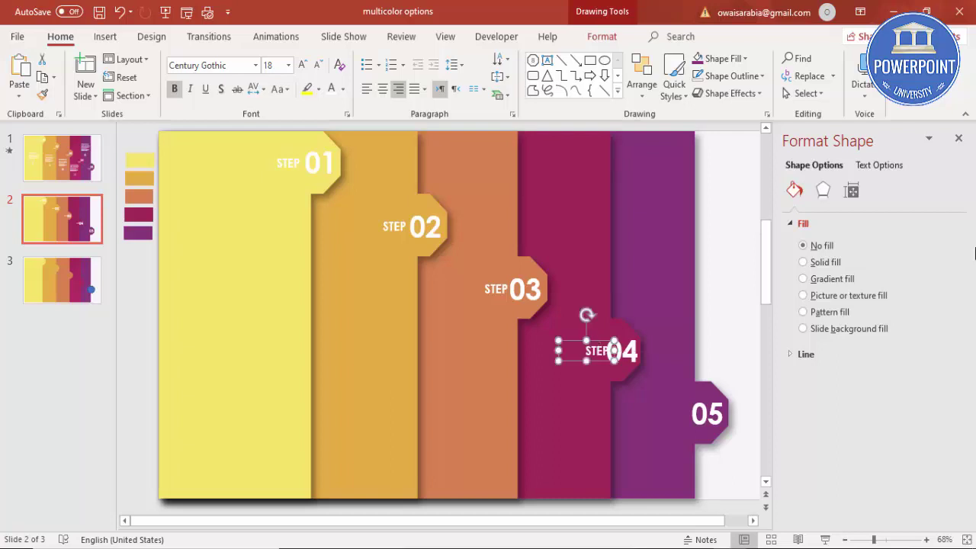
pyautogui.hotkey('ctrl', 'z')
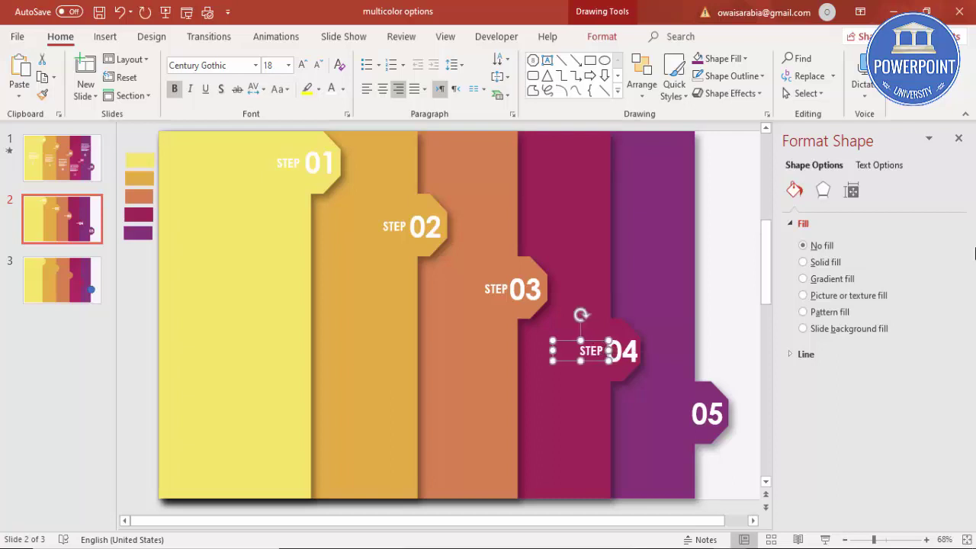
pyautogui.hotkey('ctrl', 'd')
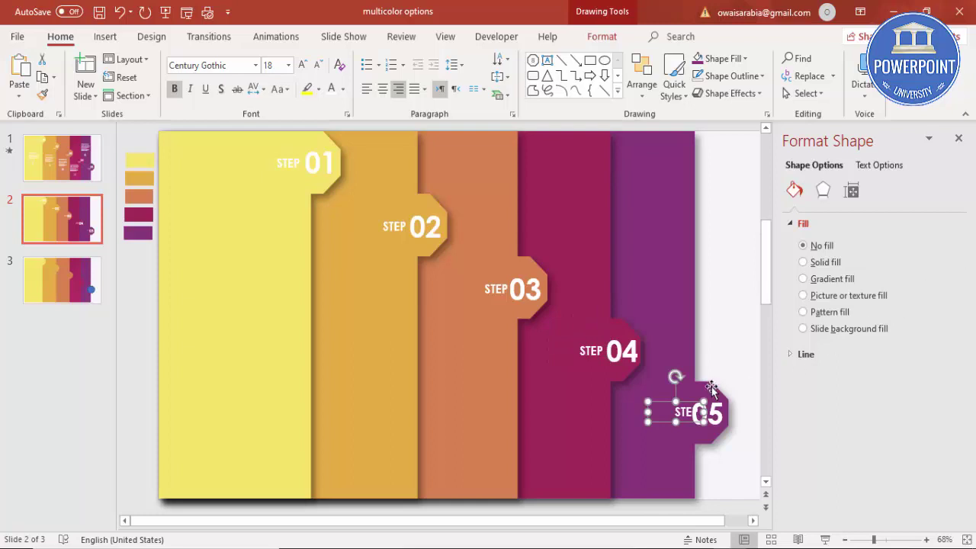
pyautogui.moveTo(690, 398)
pyautogui.mouseDown()
pyautogui.moveTo(665, 405)
pyautogui.moveTo(684, 404)
pyautogui.mouseUp()
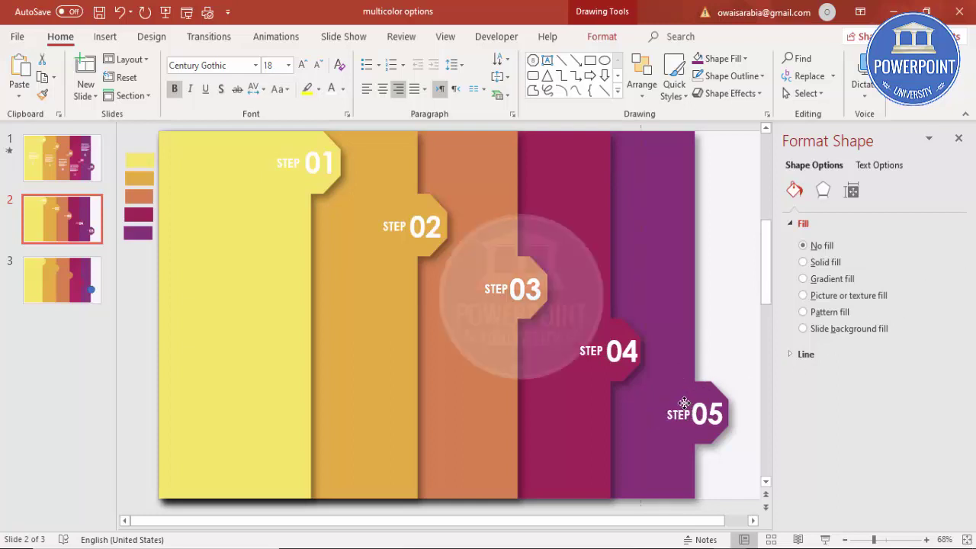
pyautogui.hotkey('ctrl', 'z')
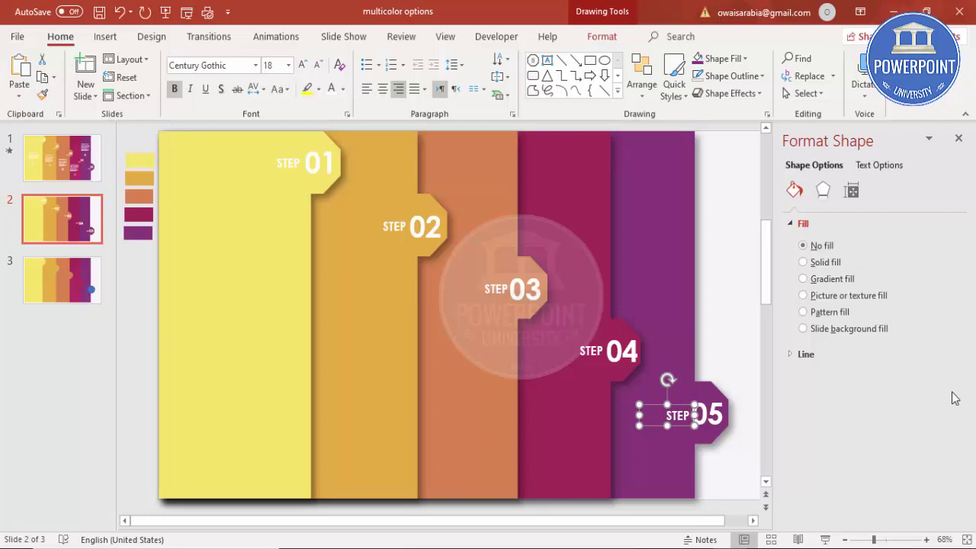
# Step: Nudge the STEP label beside 01 slightly to the right
pyautogui.click(292, 162)
pyautogui.click(291, 154)
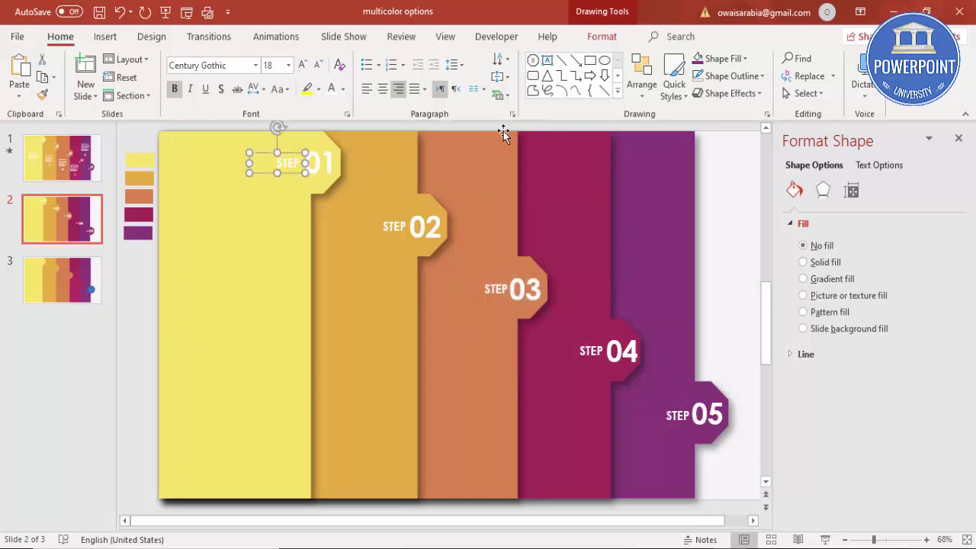
pyautogui.press('Right')
pyautogui.press('Right')
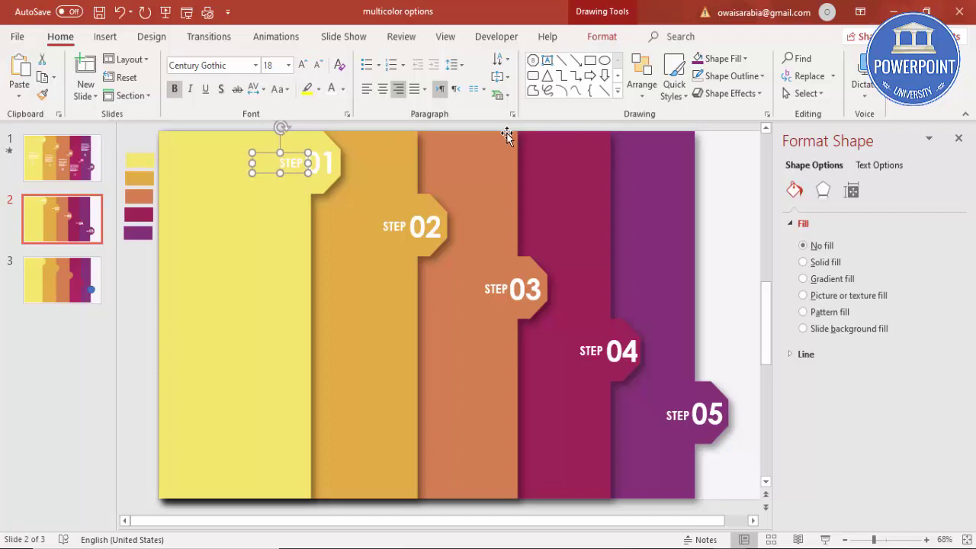
pyautogui.click(731, 238)
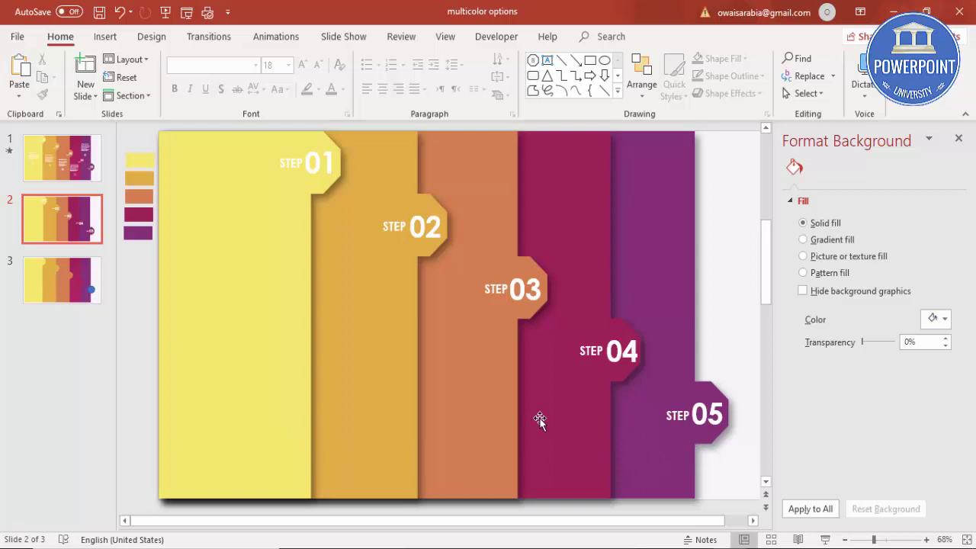
# Step: Insert five Analytics chart icons from the icon library
pyautogui.hscroll(1, 538, 416)
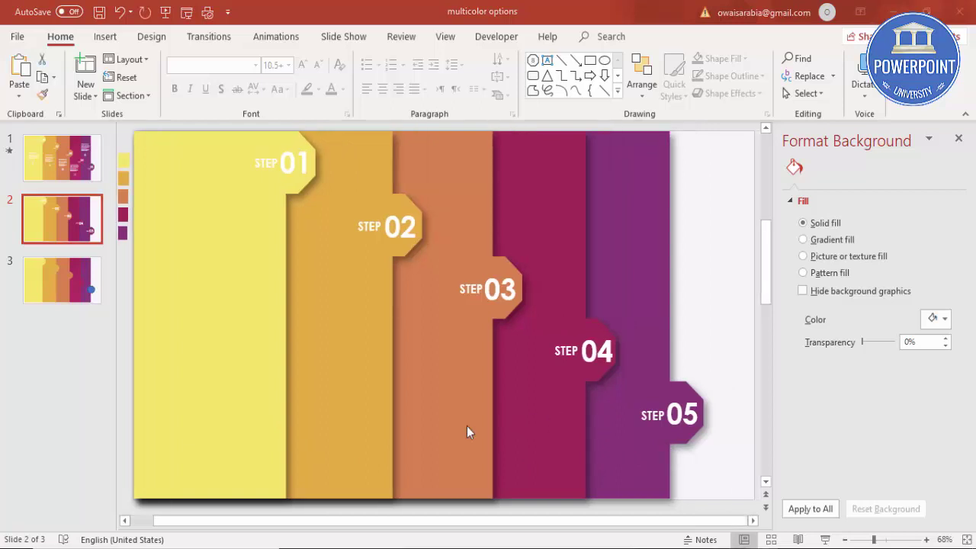
pyautogui.click(105, 36)
pyautogui.click(265, 86)
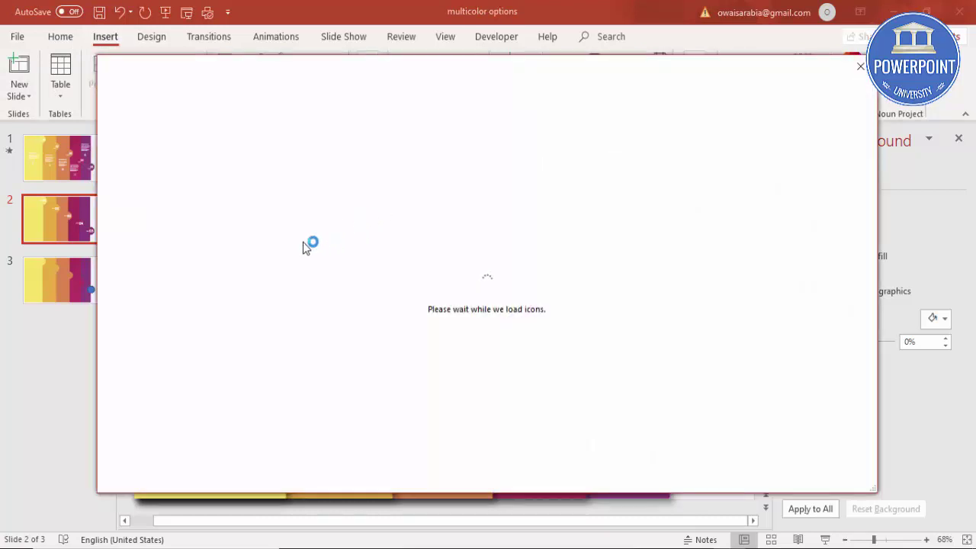
pyautogui.click(311, 344)
pyautogui.click(369, 351)
pyautogui.click(430, 347)
pyautogui.click(495, 349)
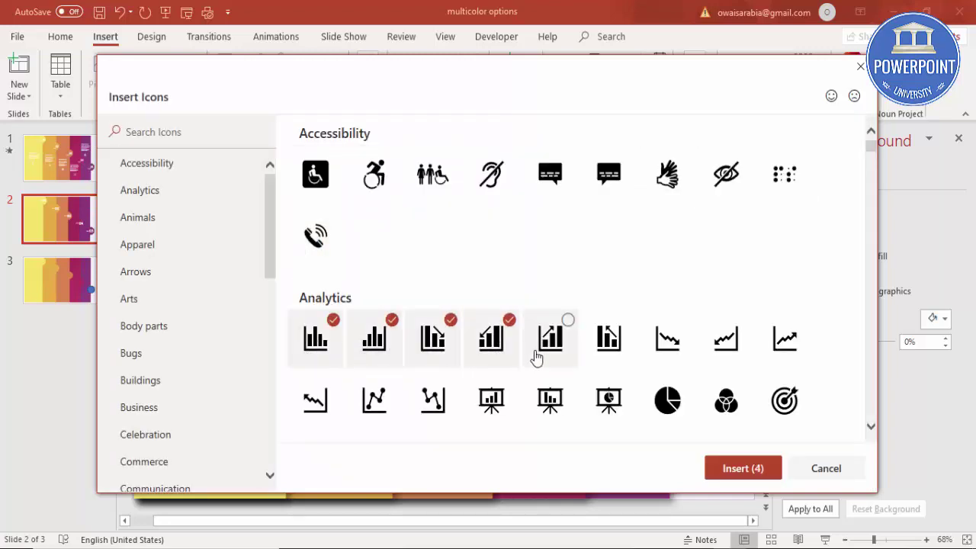
pyautogui.click(552, 339)
pyautogui.click(754, 472)
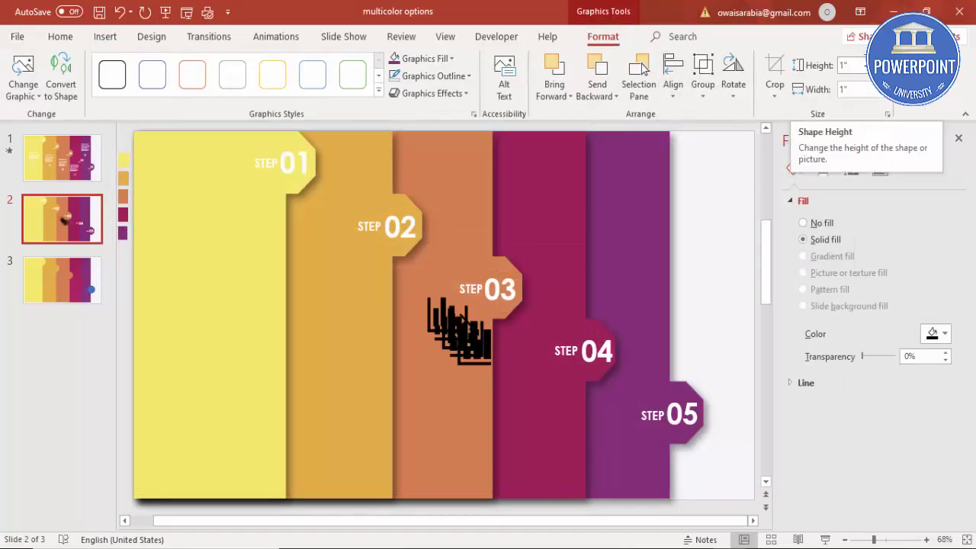
# Step: Set the icons to 0.5" height, ungroup them, and fill them white
pyautogui.click(858, 68)
pyautogui.press('BackSpace')
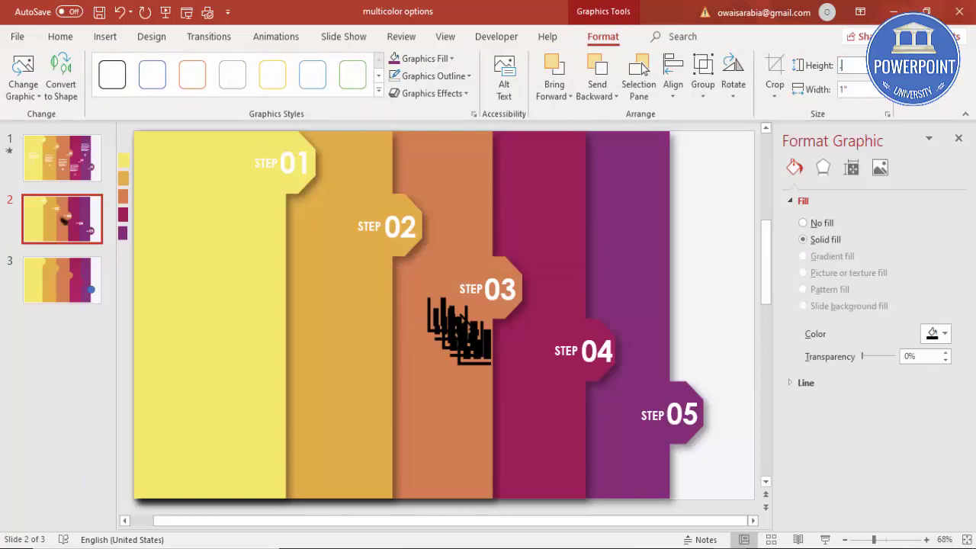
pyautogui.write('.5')
pyautogui.press('Return')
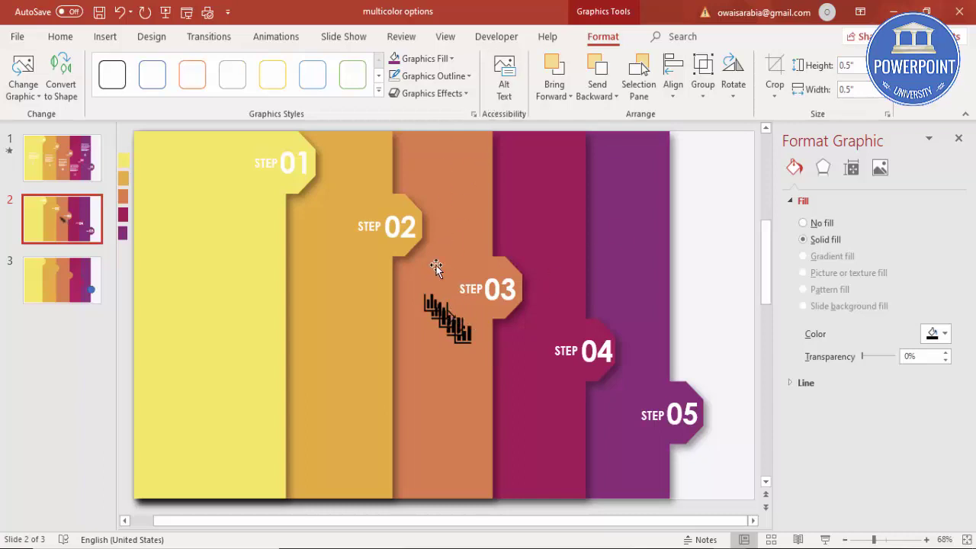
pyautogui.hotkey('ctrl', 'shift', 'g')
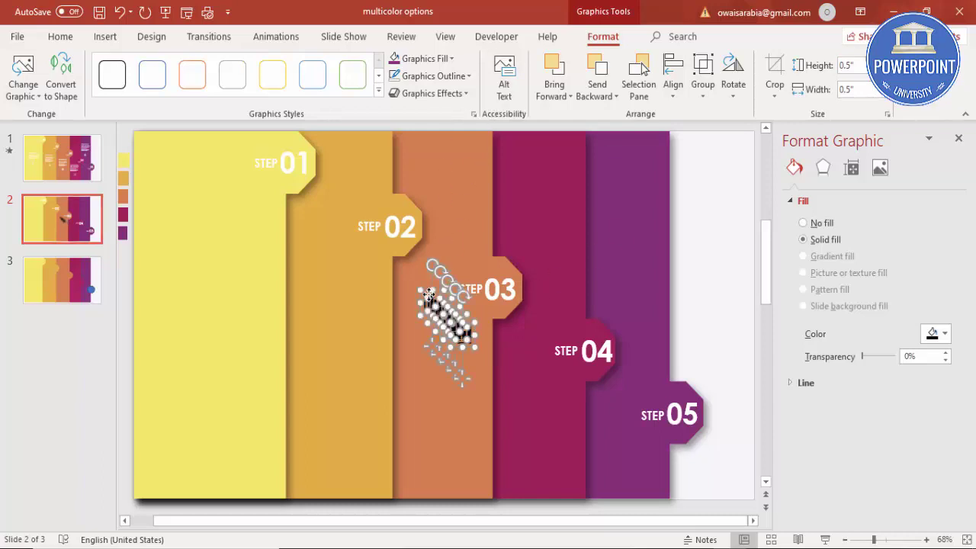
pyautogui.click(450, 59)
pyautogui.click(393, 92)
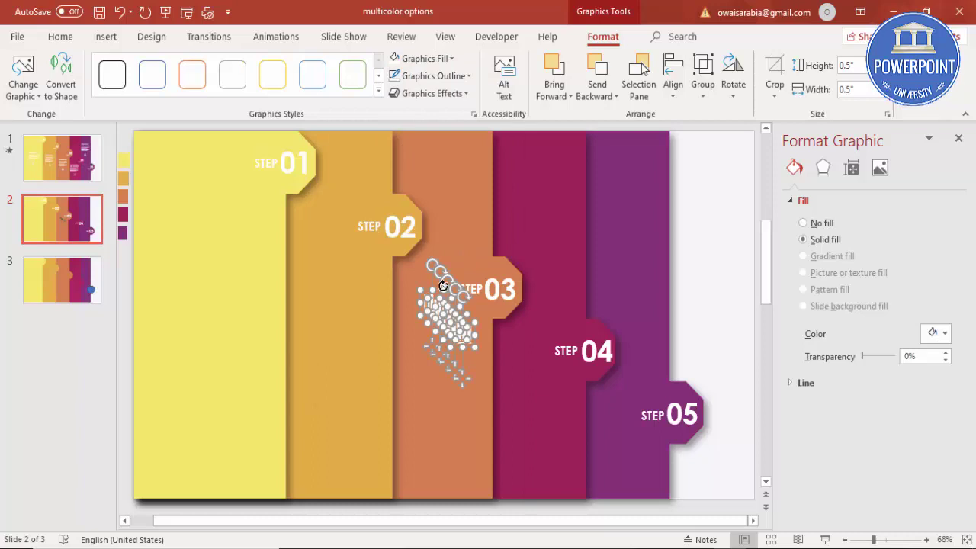
# Step: Drag one chart icon into each of the five bars, from yellow to purple
pyautogui.click(705, 236)
pyautogui.moveTo(429, 305); pyautogui.dragTo(202, 381)
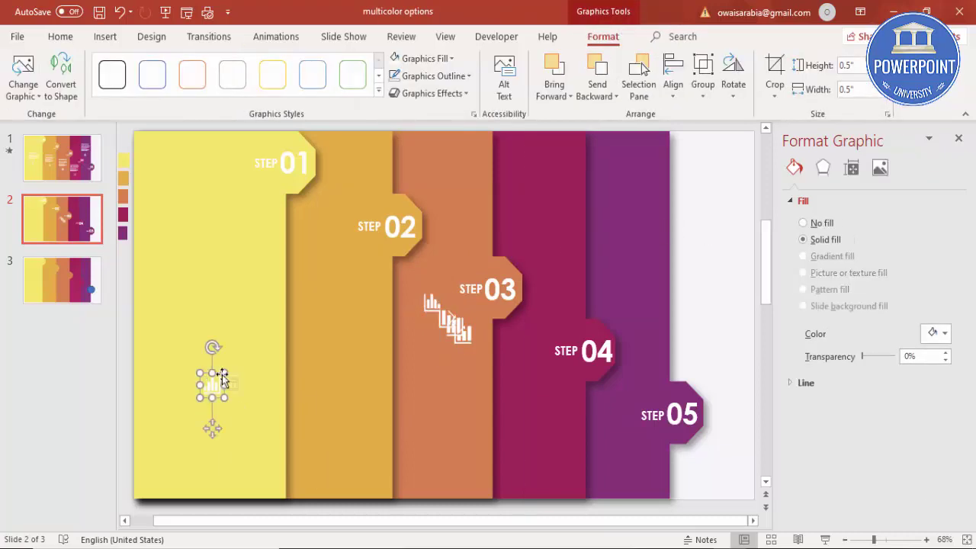
pyautogui.moveTo(431, 305); pyautogui.dragTo(341, 402)
pyautogui.moveTo(443, 323); pyautogui.dragTo(439, 418)
pyautogui.moveTo(470, 333); pyautogui.dragTo(546, 453)
pyautogui.moveTo(448, 325); pyautogui.dragTo(632, 473)
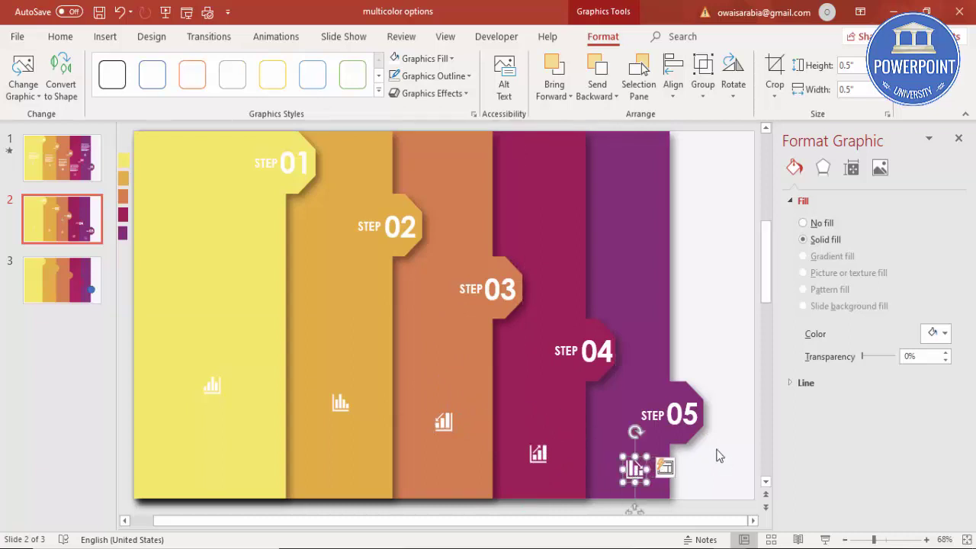
# Step: Paste the HEADLINE 01 text group into the yellow bar and place a copy in the orange bar
pyautogui.click(724, 365)
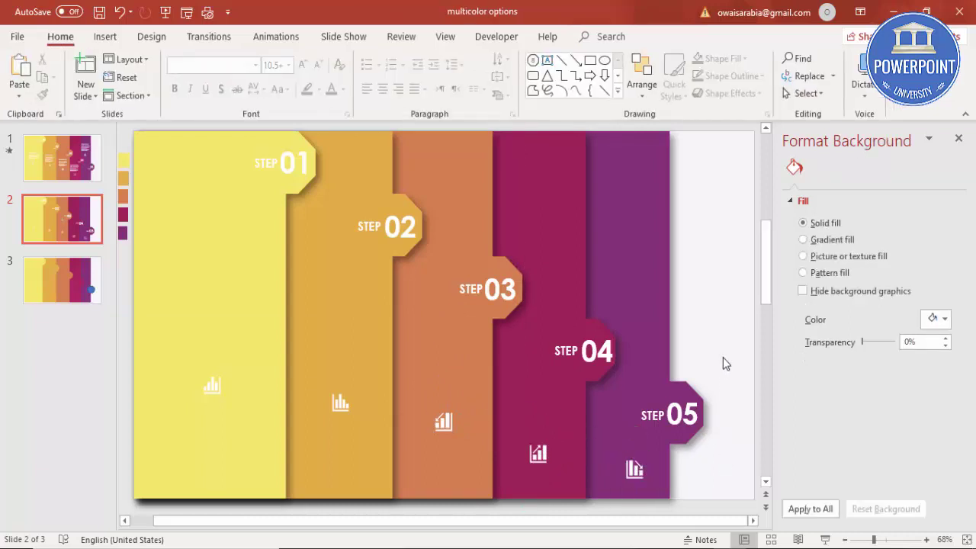
pyautogui.hotkey('ctrl', 'v')
pyautogui.moveTo(238, 263); pyautogui.dragTo(240, 264)
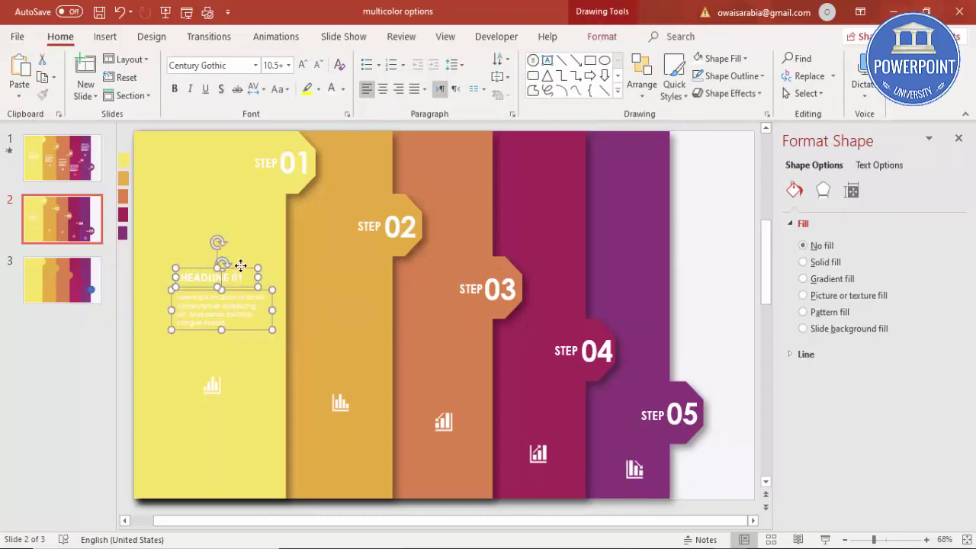
pyautogui.moveTo(257, 329); pyautogui.dragTo(457, 339)
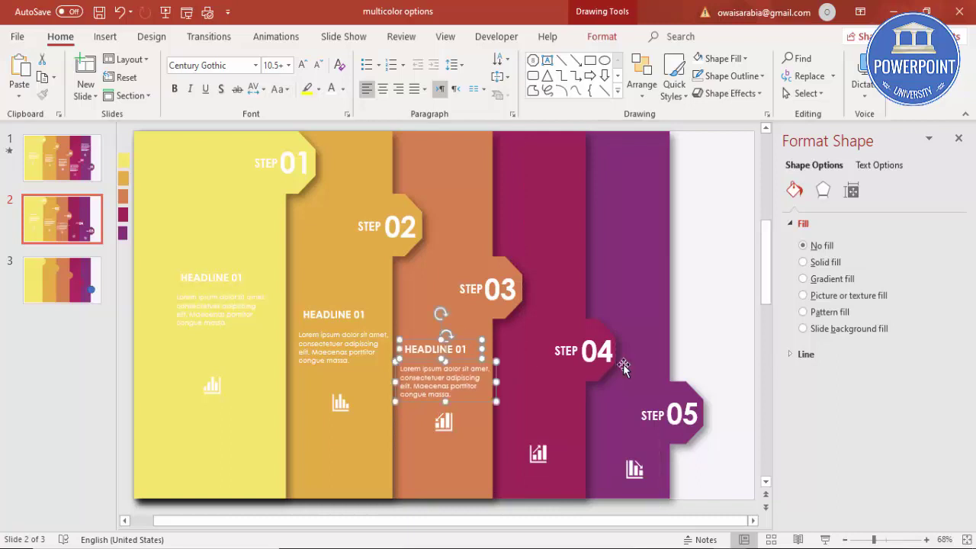
# Step: Duplicate the headline group into the STEP 04 bar, narrowing and raising its text
pyautogui.hotkey('ctrl', 'd')
pyautogui.click(733, 345)
pyautogui.click(580, 404)
pyautogui.moveTo(598, 416); pyautogui.dragTo(579, 417)
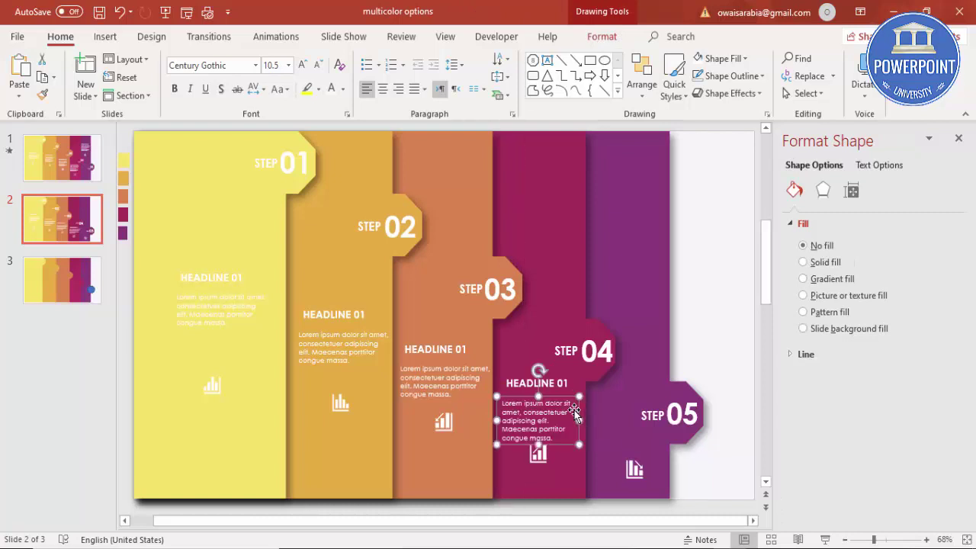
pyautogui.keyDown('shift'); pyautogui.click(559, 384); pyautogui.keyUp('shift')
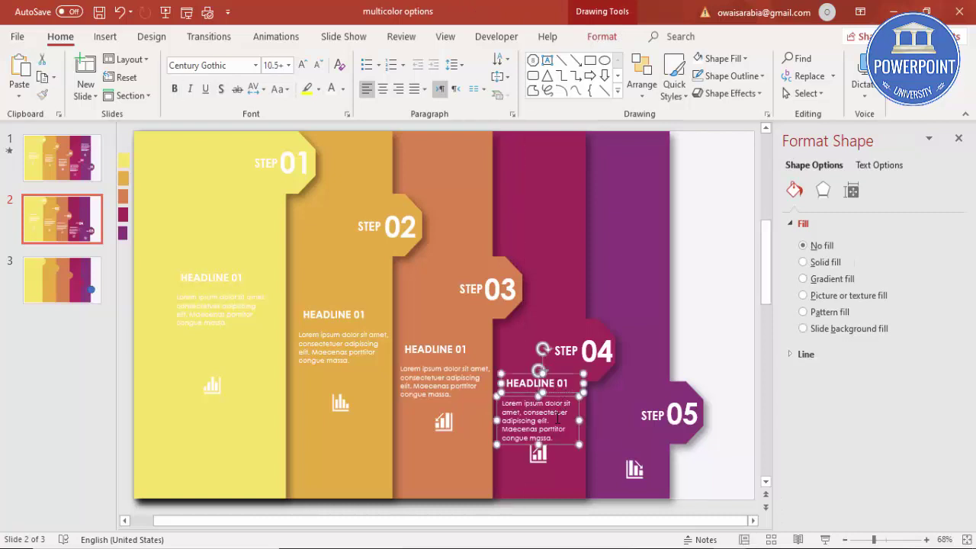
pyautogui.moveTo(556, 392); pyautogui.dragTo(556, 384)
# Step: Paste another headline group into the STEP 05 bar and narrow its body text
pyautogui.hotkey('ctrl', 'v')
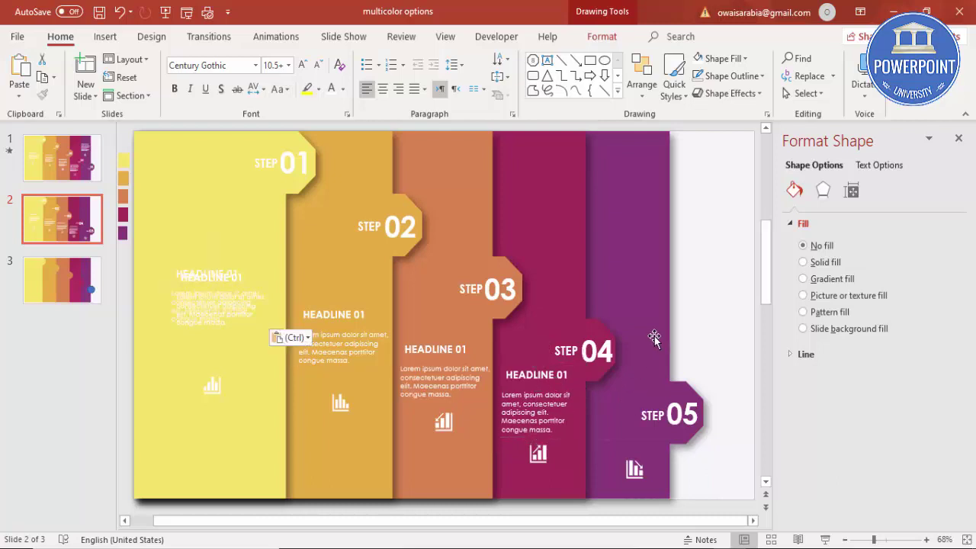
pyautogui.moveTo(259, 290); pyautogui.dragTo(677, 239)
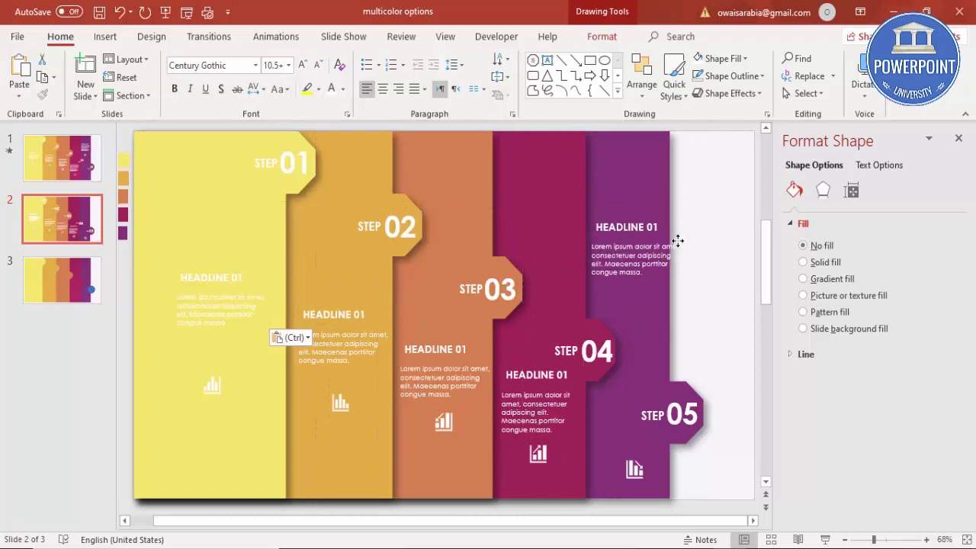
pyautogui.click(686, 283)
pyautogui.click(653, 268)
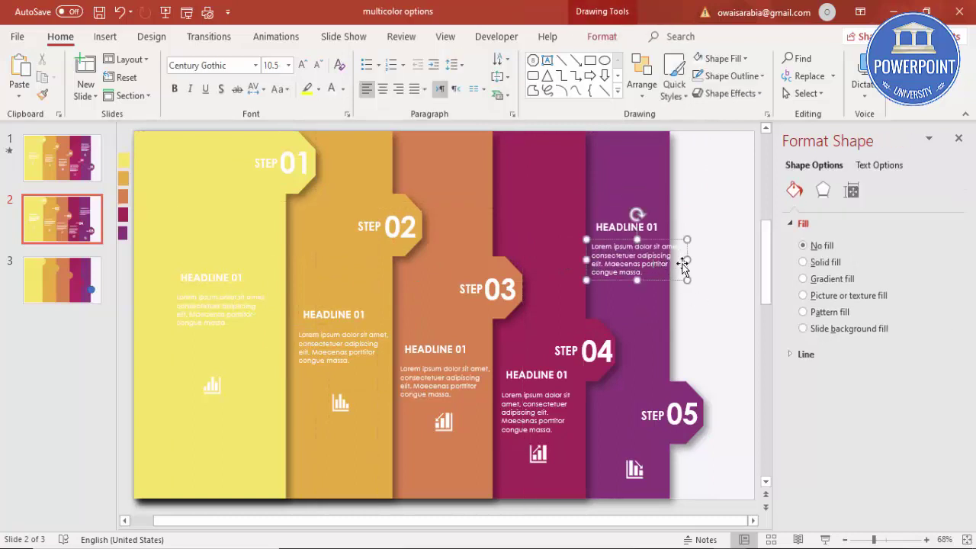
pyautogui.moveTo(686, 260); pyautogui.dragTo(669, 263)
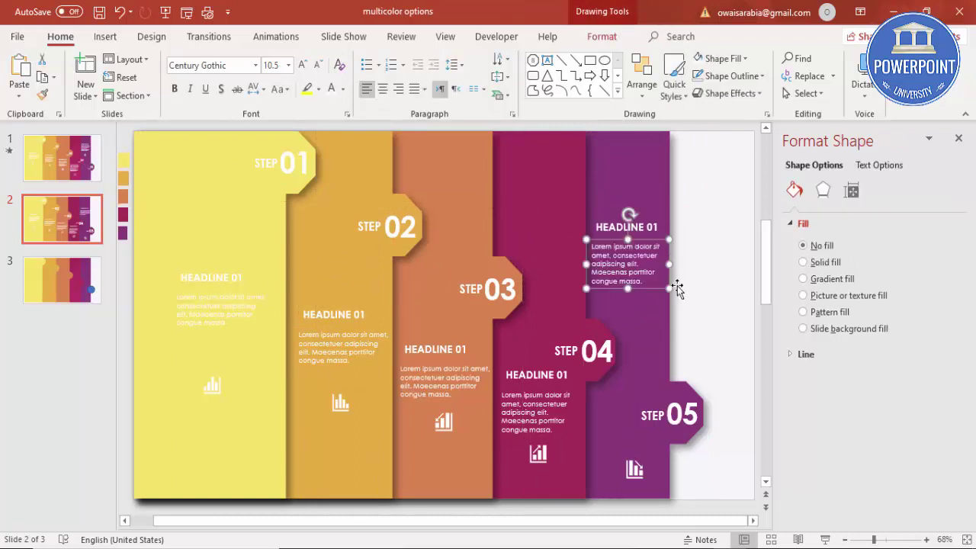
# Step: Renumber the headlines in bars 02–05 to HEADLINE 02 through HEADLINE 05
pyautogui.click(365, 314)
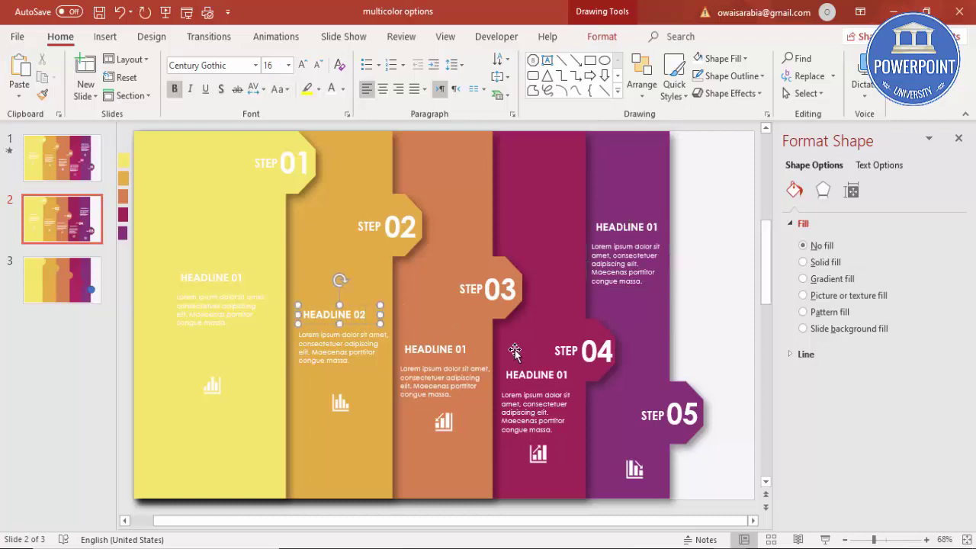
pyautogui.click(467, 349)
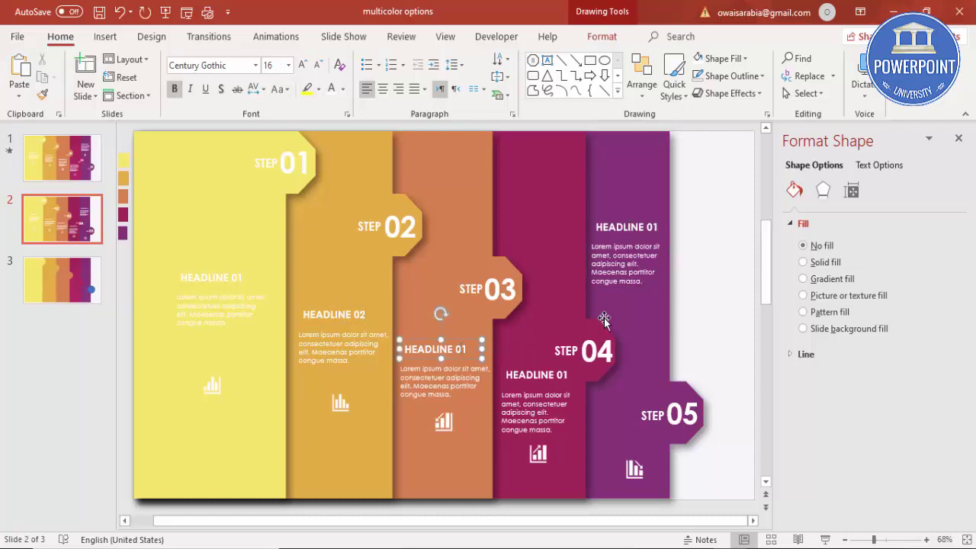
pyautogui.click(564, 374)
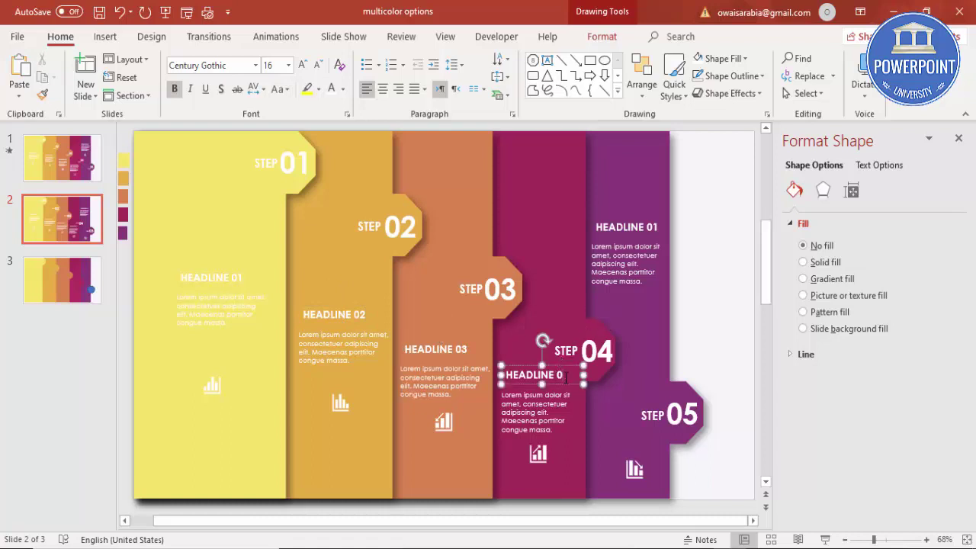
pyautogui.click(655, 227)
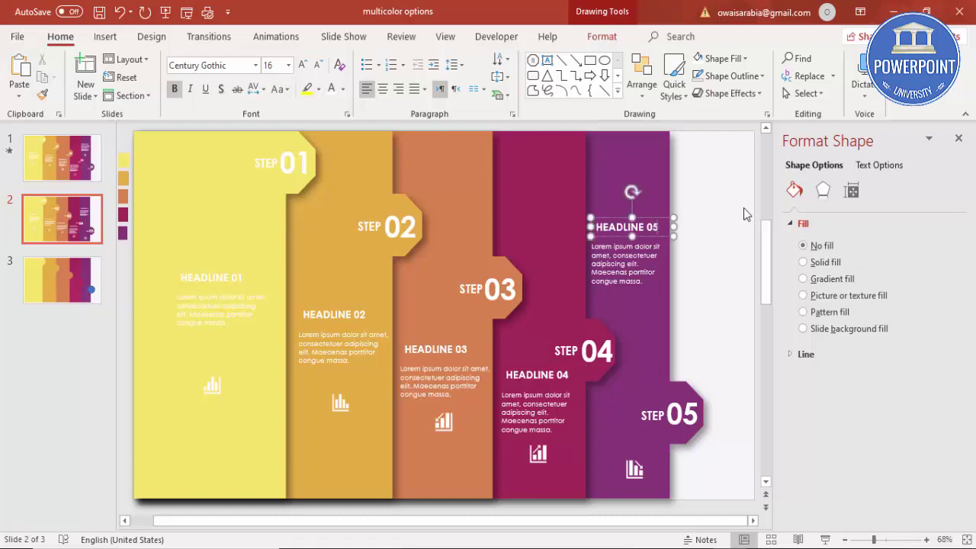
pyautogui.click(706, 300)
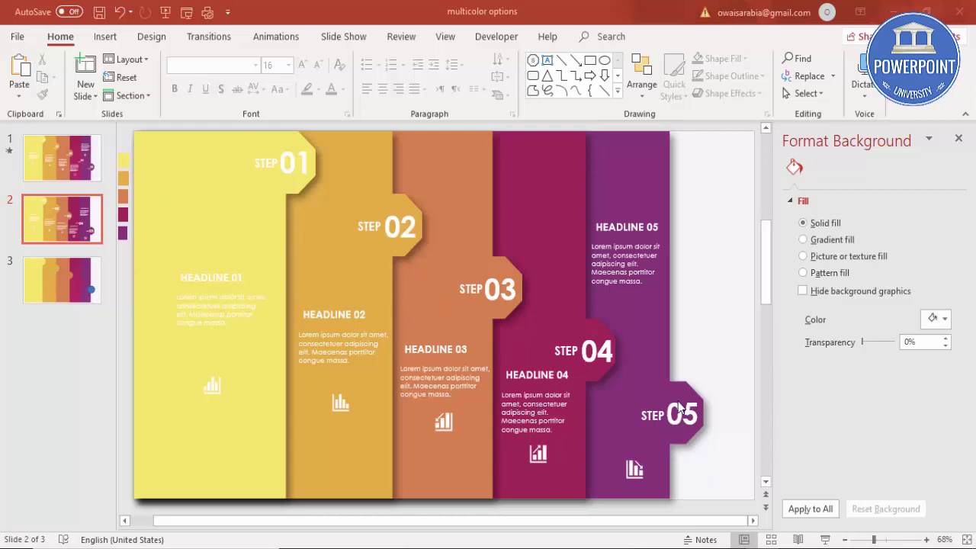
# Step: Duplicate slide 2 as a new slide 3
pyautogui.click(61, 221)
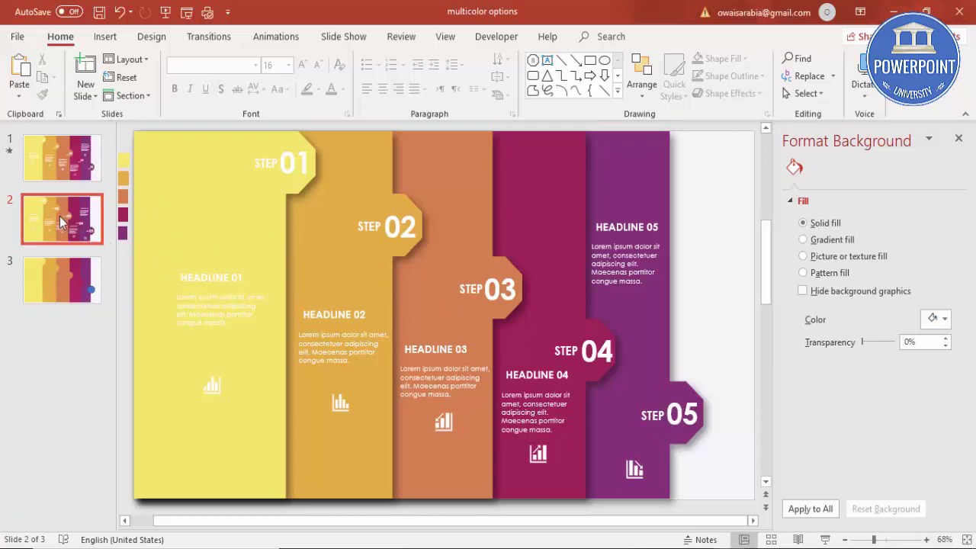
pyautogui.rightClick(65, 215)
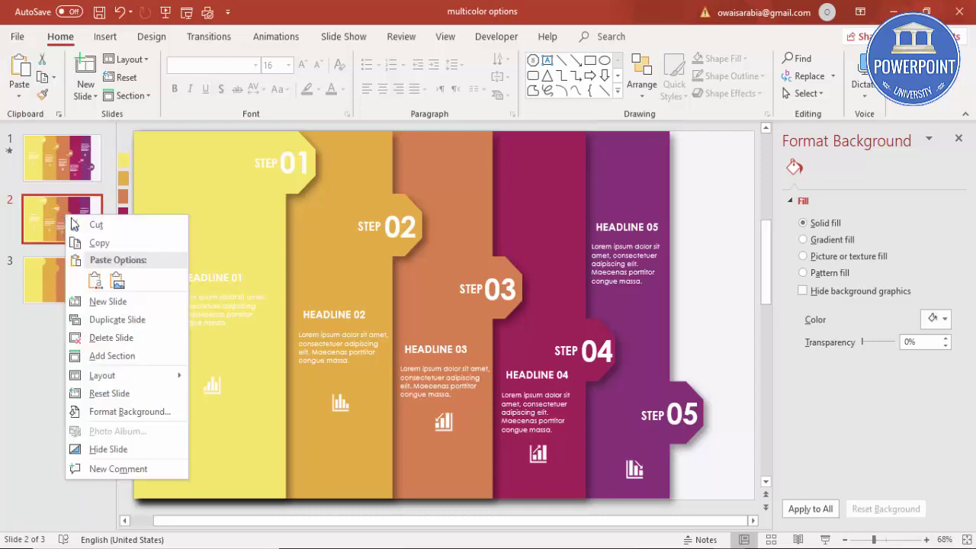
pyautogui.click(114, 319)
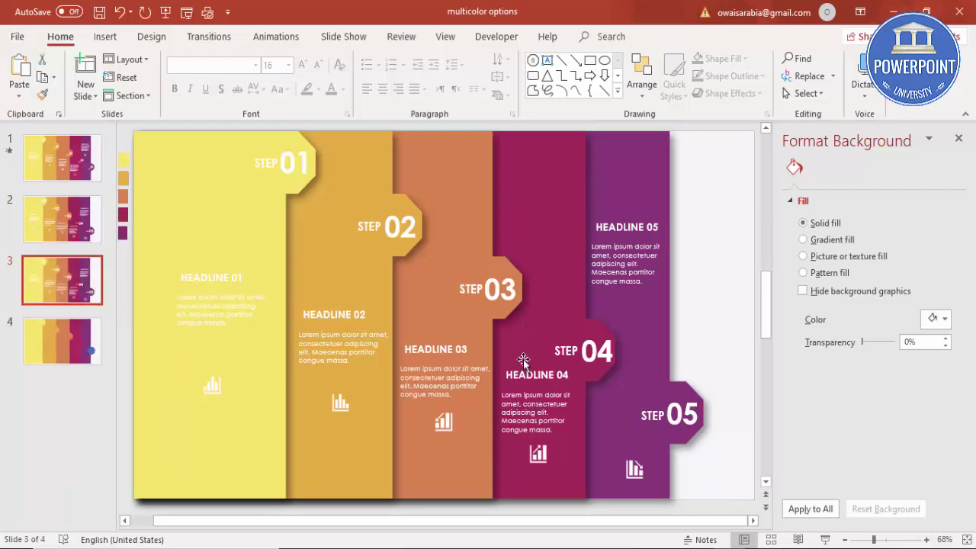
# Step: On slide 3, change tab 05 to 01 and tab 04 to 02
pyautogui.click(726, 406)
pyautogui.press('BackSpace')
pyautogui.write('1')
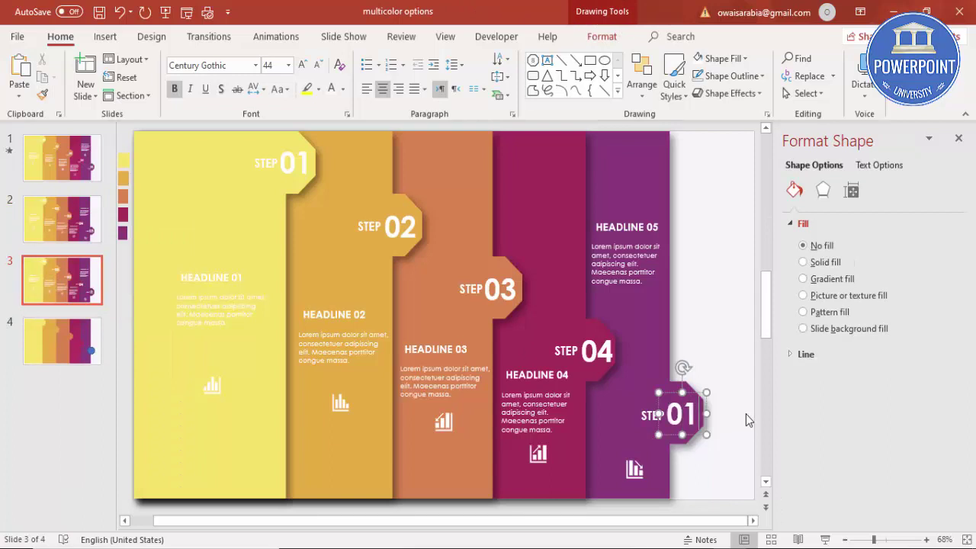
pyautogui.click(610, 348)
pyautogui.press('BackSpace')
pyautogui.write('2')
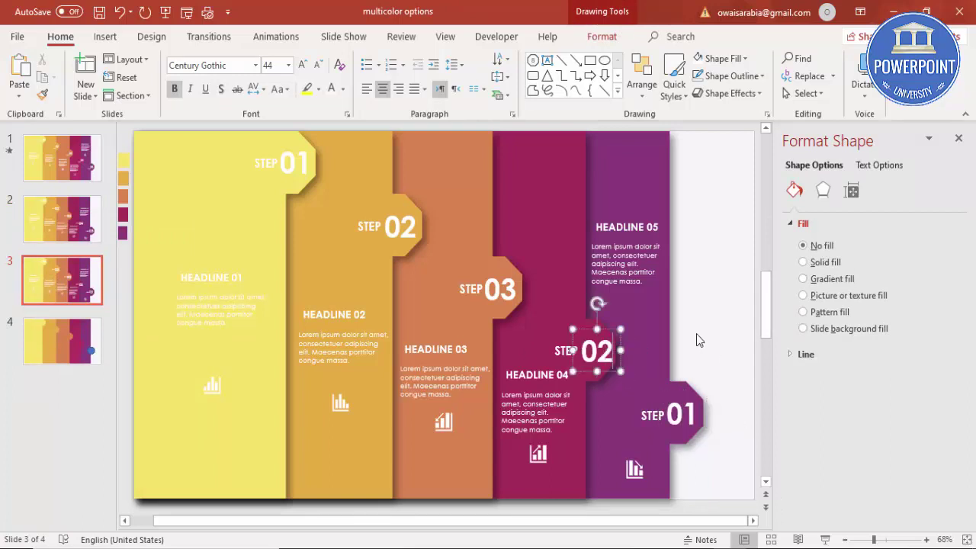
# Step: Change tab 02 to 04 and tab 01 to 05, then return to slide 2
pyautogui.click(407, 229)
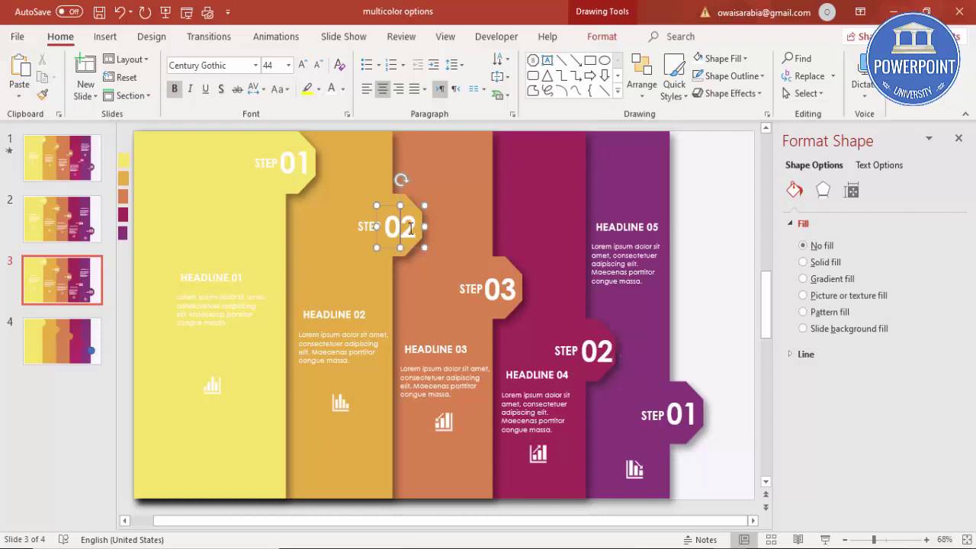
pyautogui.press('BackSpace')
pyautogui.write('3')
pyautogui.press('BackSpace')
pyautogui.write('4')
pyautogui.click(314, 180)
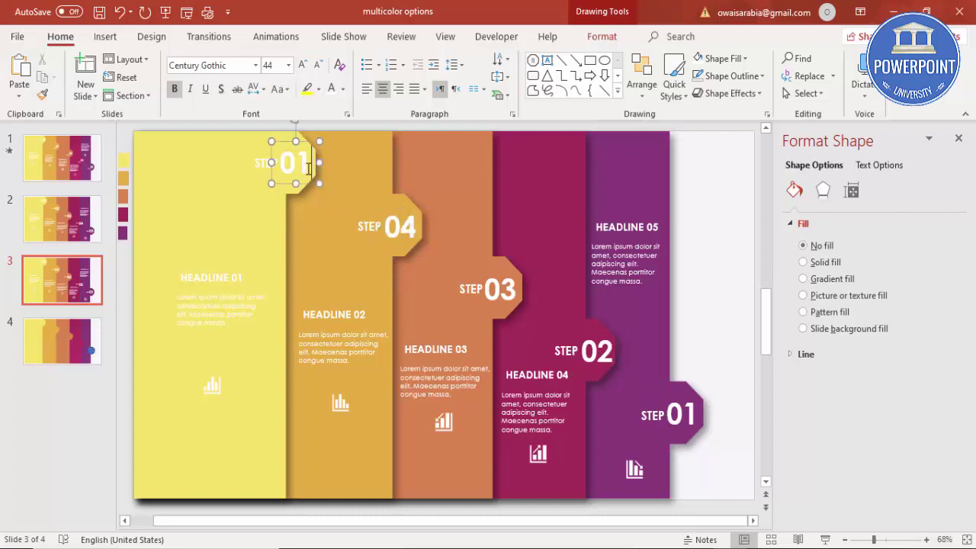
pyautogui.press('BackSpace')
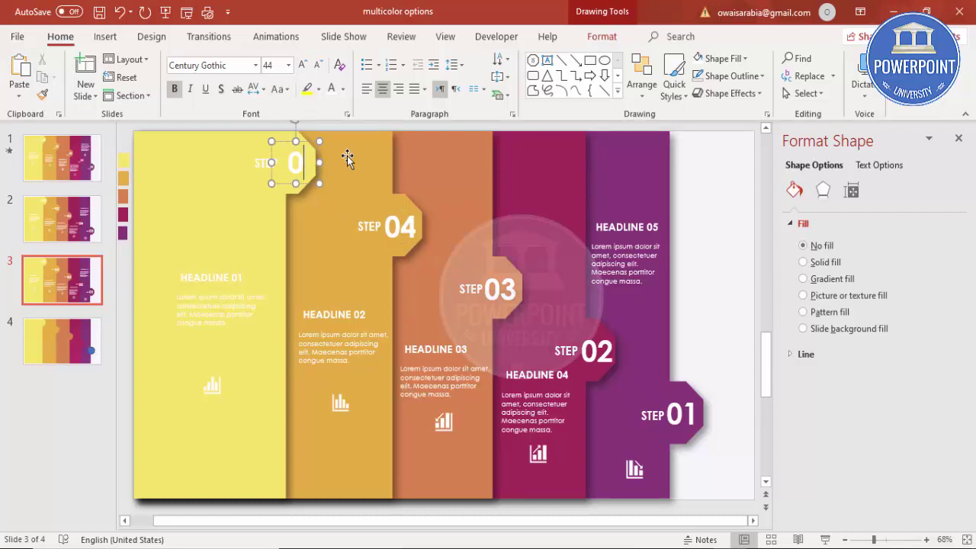
pyautogui.write('5')
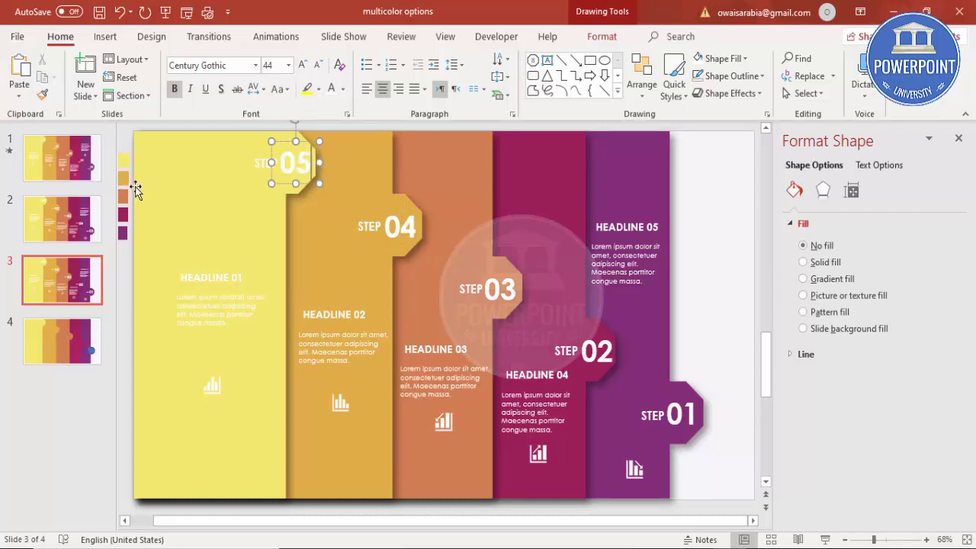
pyautogui.click(709, 311)
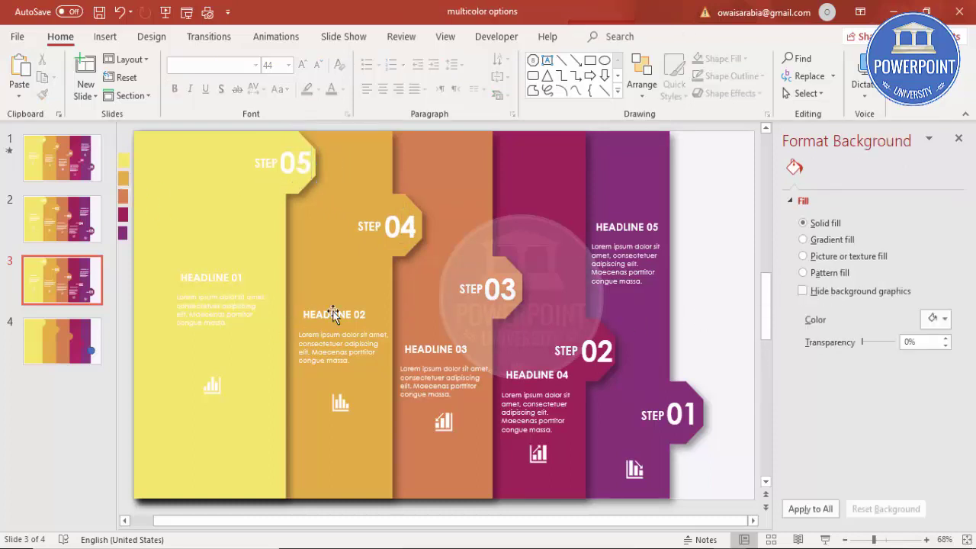
pyautogui.click(56, 227)
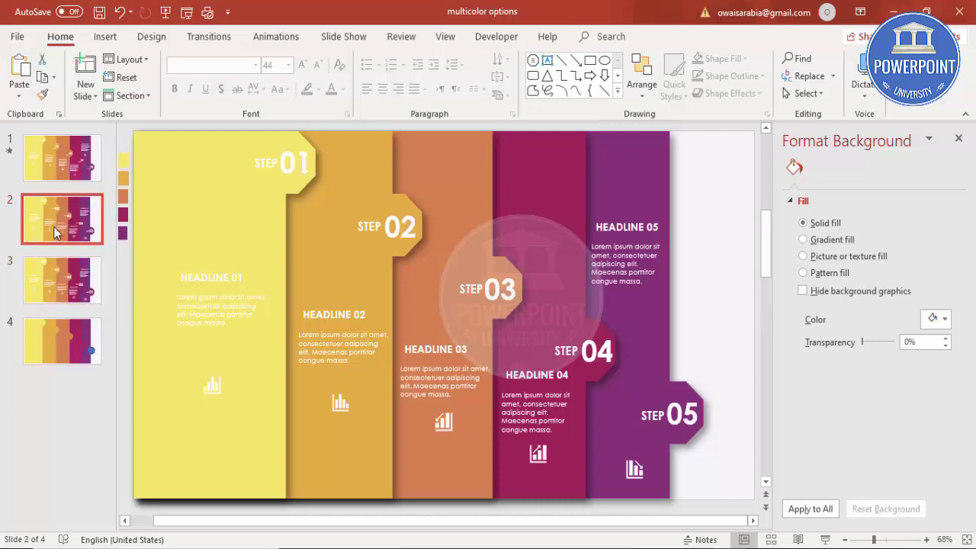
# Step: Group the yellow step-01 bar with its STEP label, 01, headline, body text and icon
pyautogui.click(192, 191)
pyautogui.click(261, 164)
pyautogui.keyDown('shift'); pyautogui.click(304, 163); pyautogui.keyUp('shift')
pyautogui.keyDown('shift'); pyautogui.click(203, 279); pyautogui.keyUp('shift')
pyautogui.keyDown('shift'); pyautogui.click(210, 304); pyautogui.keyUp('shift')
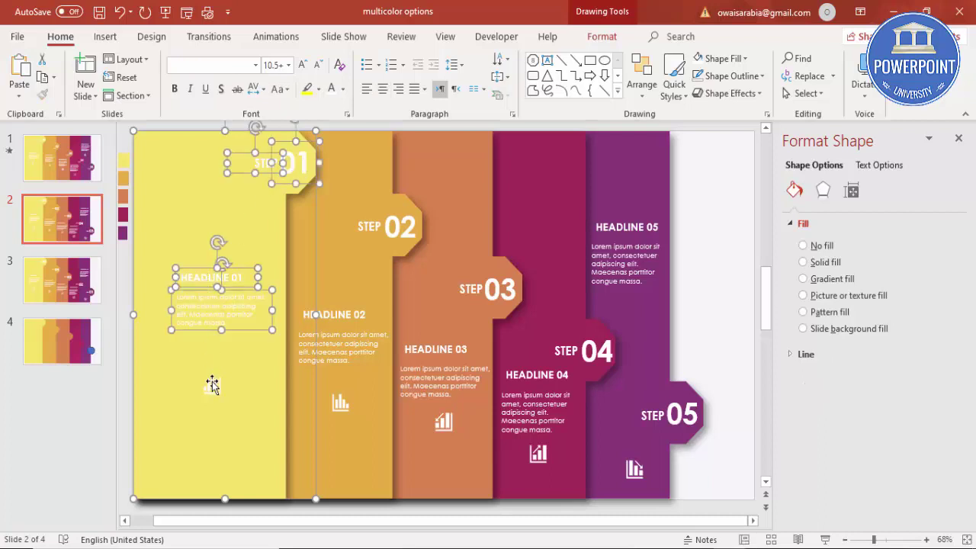
pyautogui.keyDown('shift'); pyautogui.click(212, 385); pyautogui.keyUp('shift')
pyautogui.hotkey('ctrl', 'g')
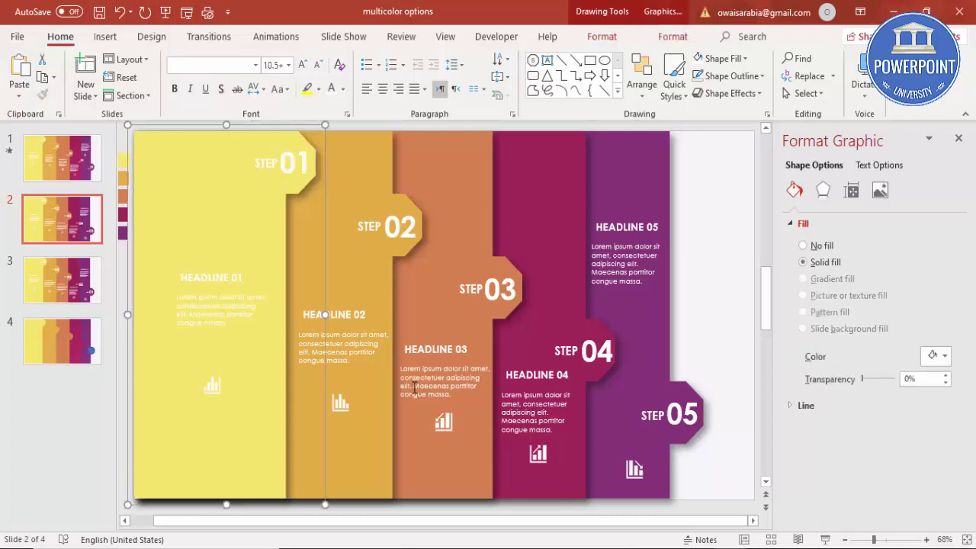
# Step: Group the orange step-02 column's pieces and send the group behind step 01
pyautogui.click(374, 227)
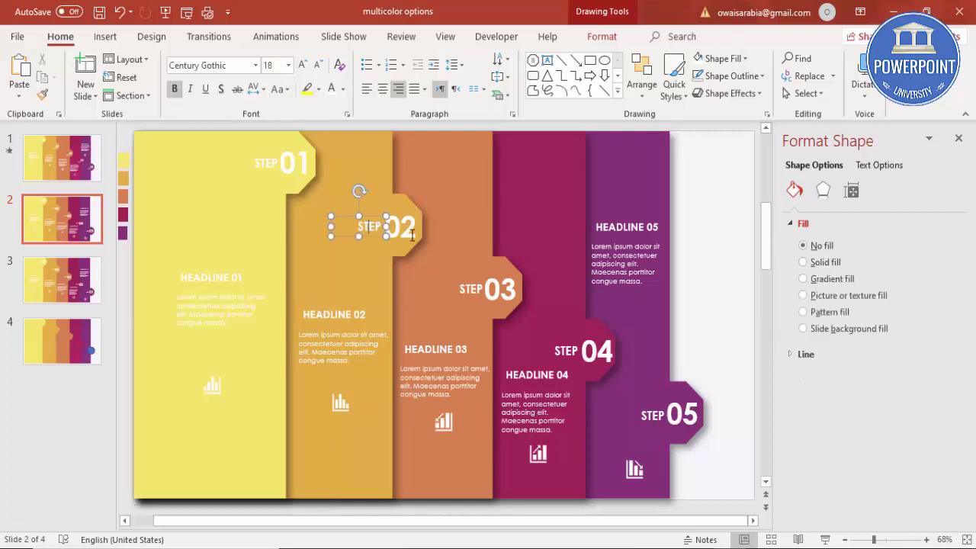
pyautogui.click(369, 189)
pyautogui.keyDown('shift'); pyautogui.click(368, 226); pyautogui.keyUp('shift')
pyautogui.keyDown('shift'); pyautogui.click(400, 228); pyautogui.keyUp('shift')
pyautogui.keyDown('shift'); pyautogui.click(348, 313); pyautogui.keyUp('shift')
pyautogui.keyDown('shift'); pyautogui.click(331, 348); pyautogui.keyUp('shift')
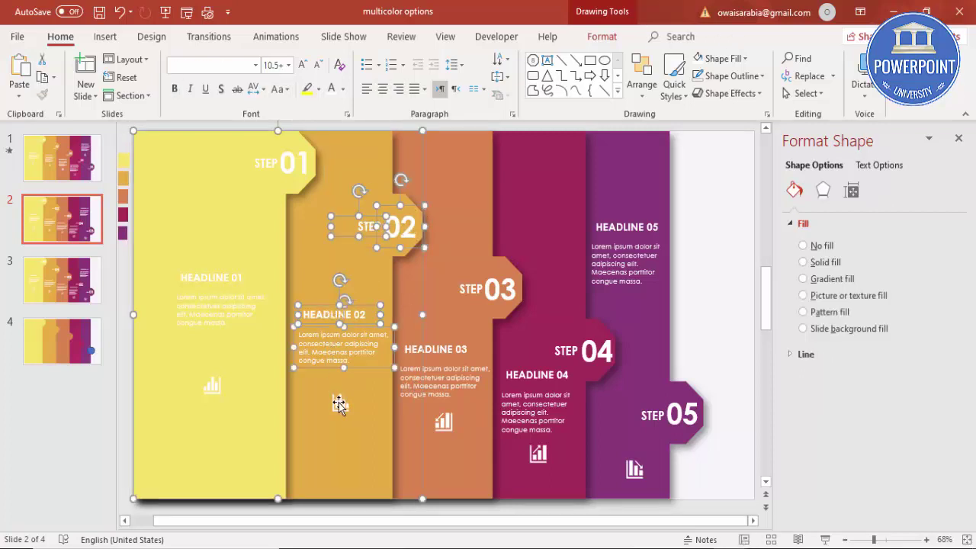
pyautogui.keyDown('shift'); pyautogui.click(339, 401); pyautogui.keyUp('shift')
pyautogui.hotkey('ctrl', 'g')
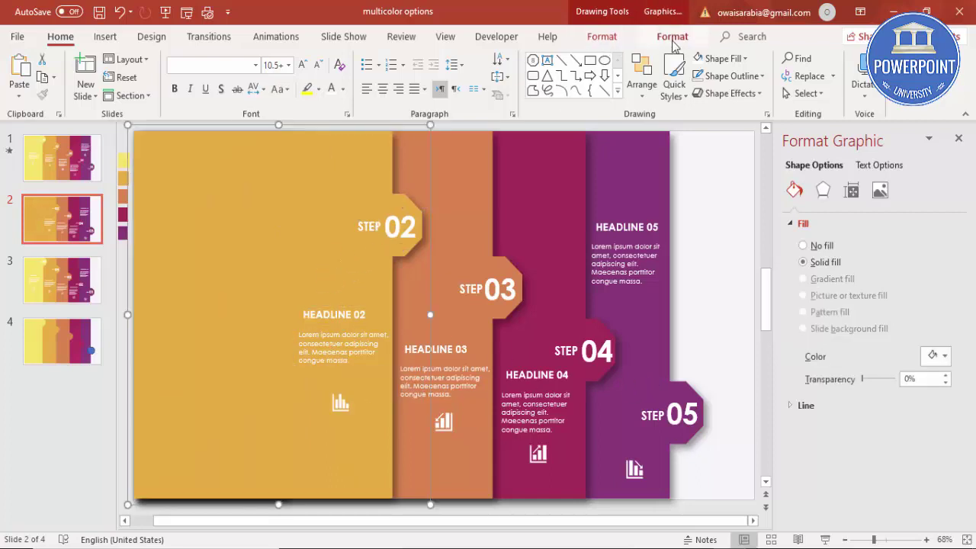
pyautogui.click(601, 35)
pyautogui.click(693, 78)
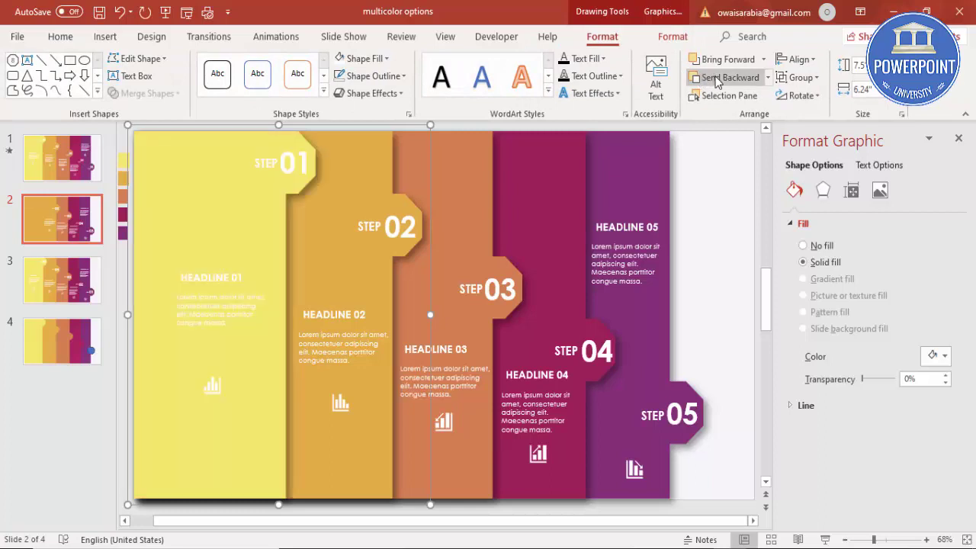
# Step: Group the step-03 column's pieces and send the group back two layers
pyautogui.click(464, 275)
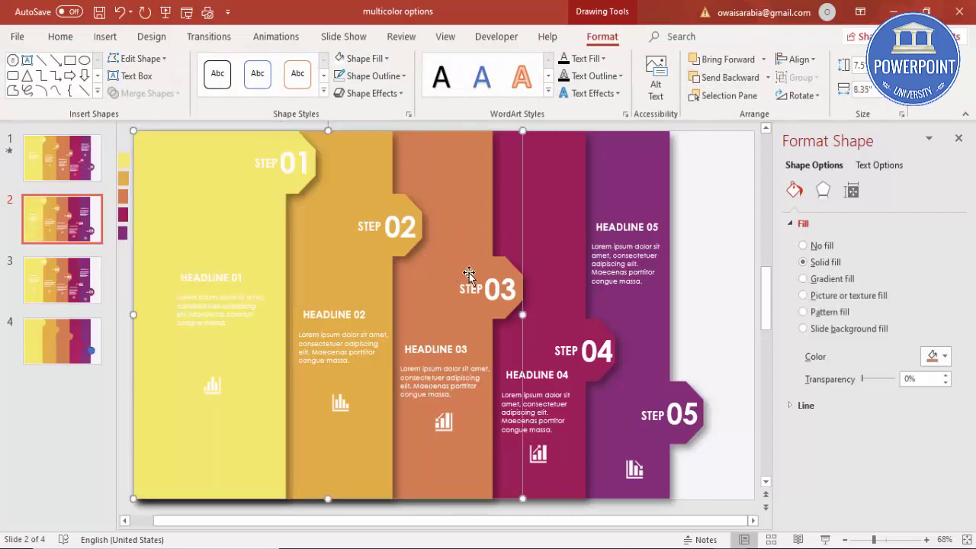
pyautogui.click(473, 290)
pyautogui.keyDown('shift'); pyautogui.click(504, 288); pyautogui.keyUp('shift')
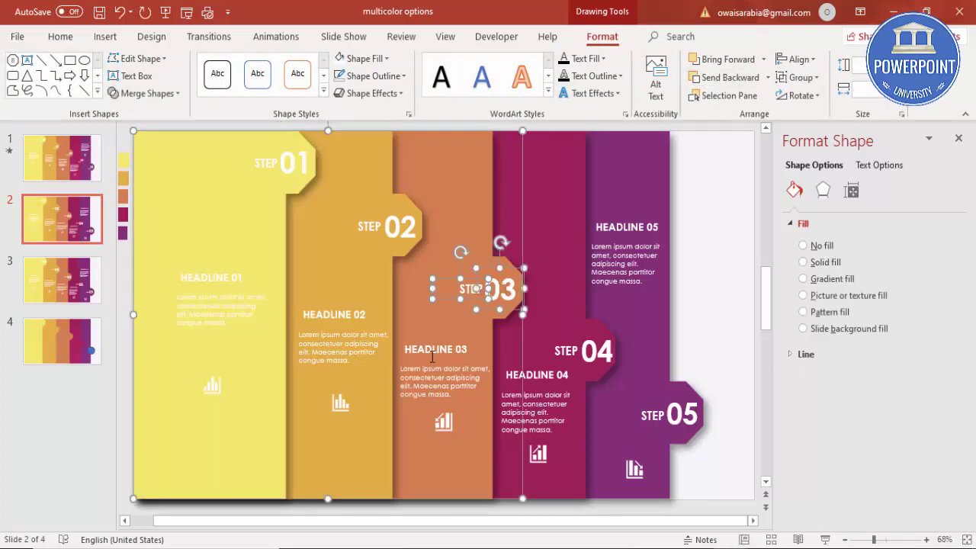
pyautogui.keyDown('shift'); pyautogui.click(423, 351); pyautogui.keyUp('shift')
pyautogui.keyDown('shift'); pyautogui.click(431, 381); pyautogui.keyUp('shift')
pyautogui.keyDown('shift'); pyautogui.click(443, 421); pyautogui.keyUp('shift')
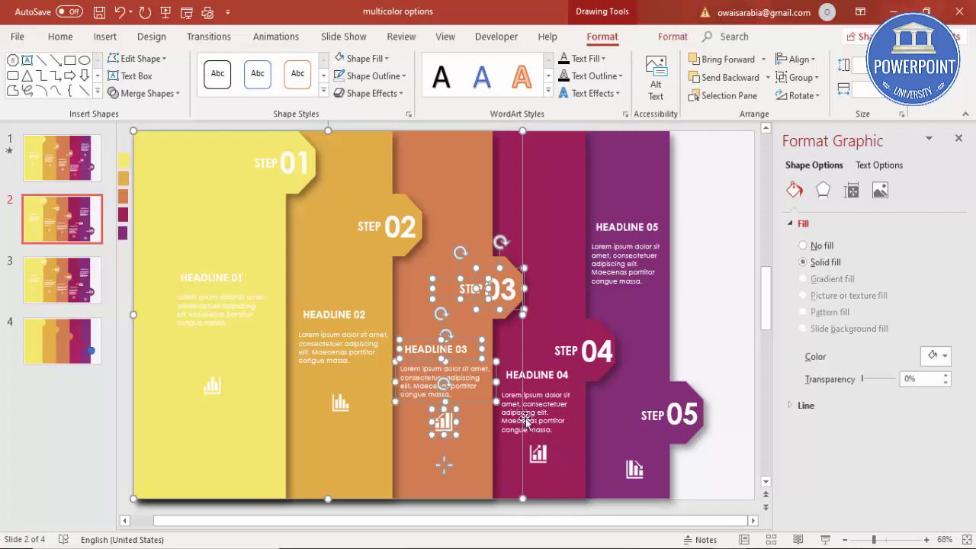
pyautogui.hotkey('ctrl', 'g')
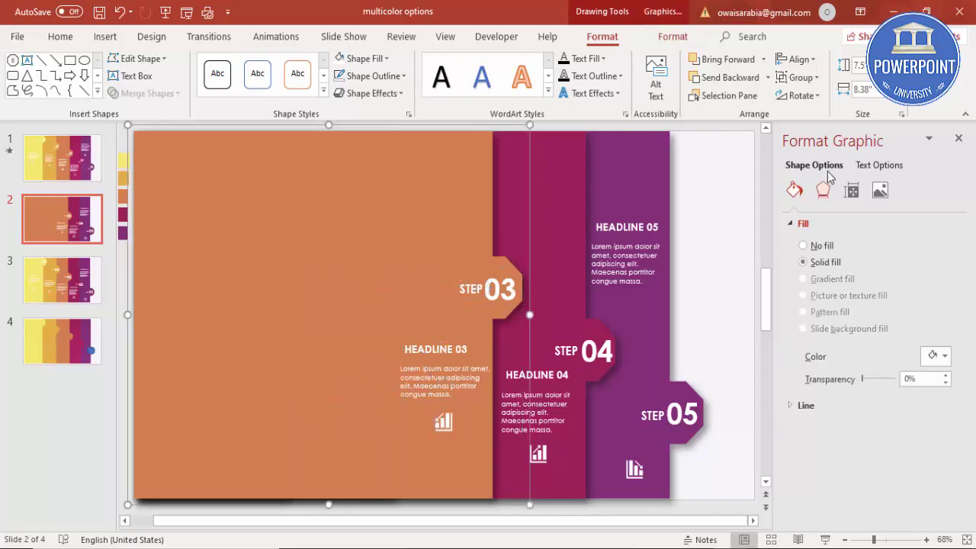
pyautogui.click(732, 77)
pyautogui.click(732, 77)
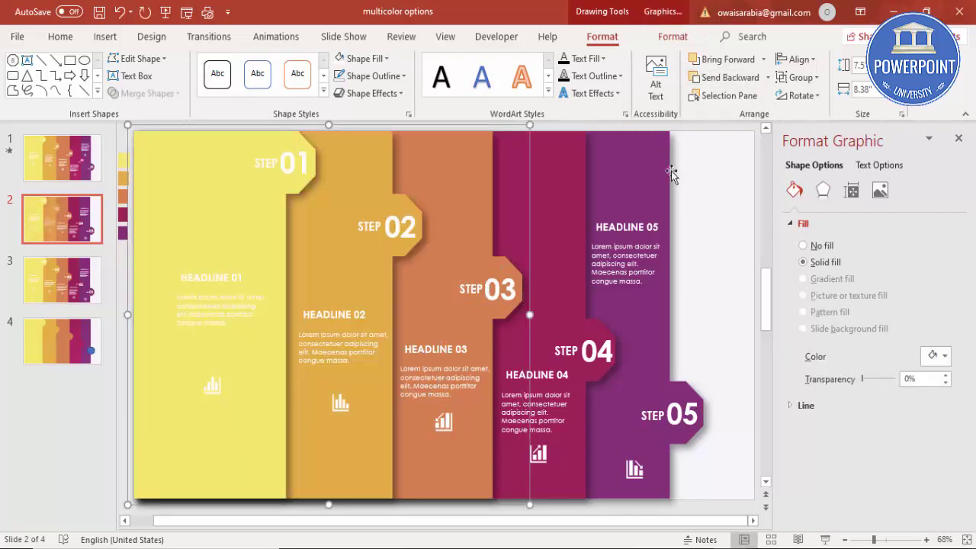
# Step: Group the STEP 04 column's pieces and send the group back three layers
pyautogui.click(574, 335)
pyautogui.click(566, 351)
pyautogui.keyDown('shift'); pyautogui.click(596, 351); pyautogui.keyUp('shift')
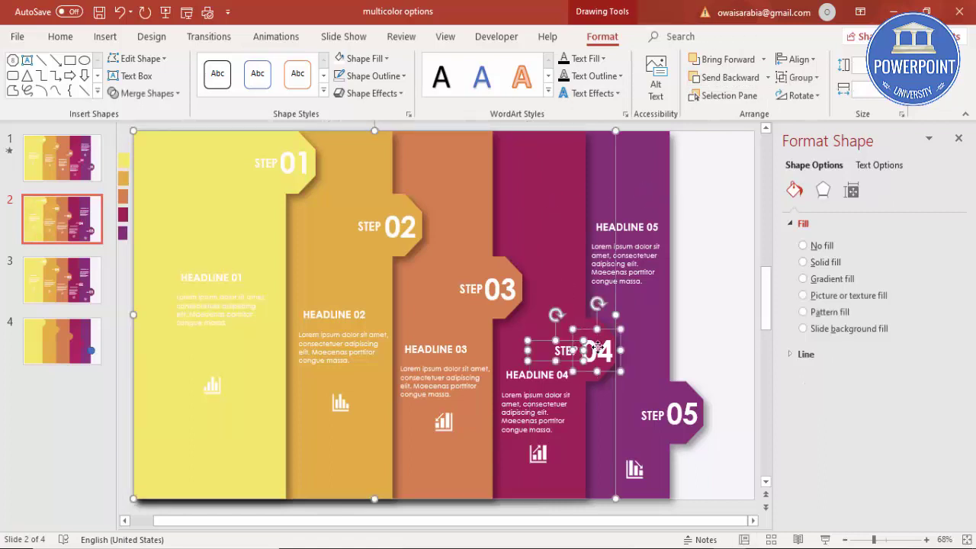
pyautogui.keyDown('shift'); pyautogui.click(532, 375); pyautogui.keyUp('shift')
pyautogui.keyDown('shift'); pyautogui.click(533, 408); pyautogui.keyUp('shift')
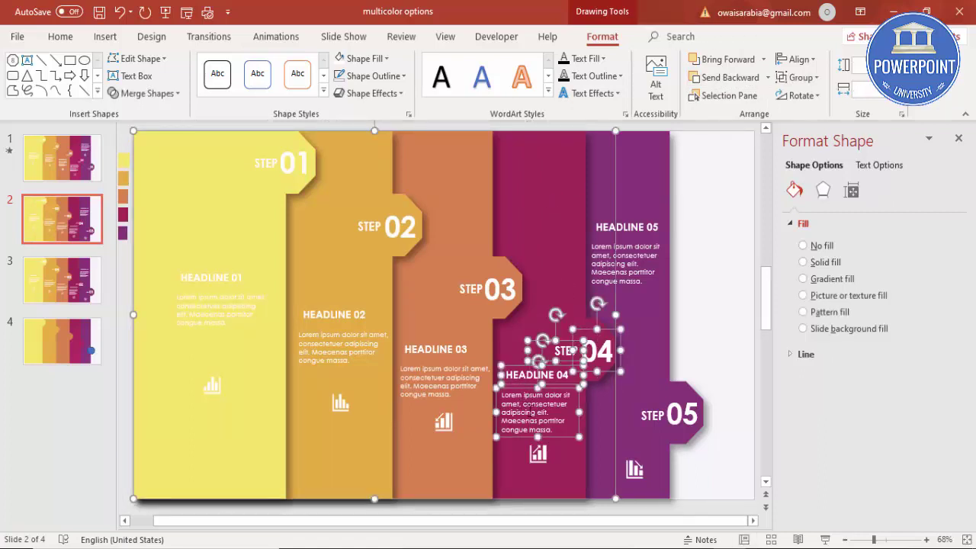
pyautogui.keyDown('shift'); pyautogui.click(538, 454); pyautogui.keyUp('shift')
pyautogui.hotkey('ctrl', 'g')
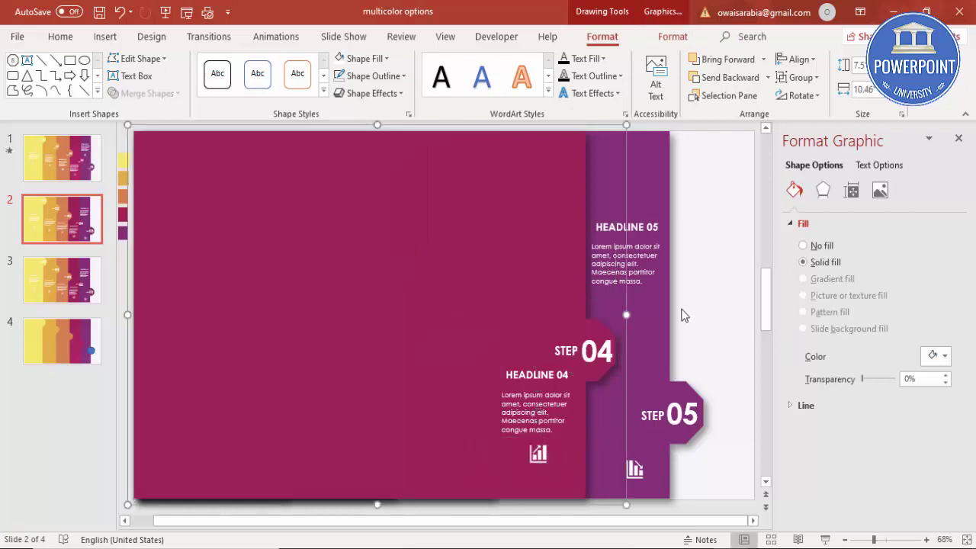
pyautogui.click(730, 79)
pyautogui.click(730, 80)
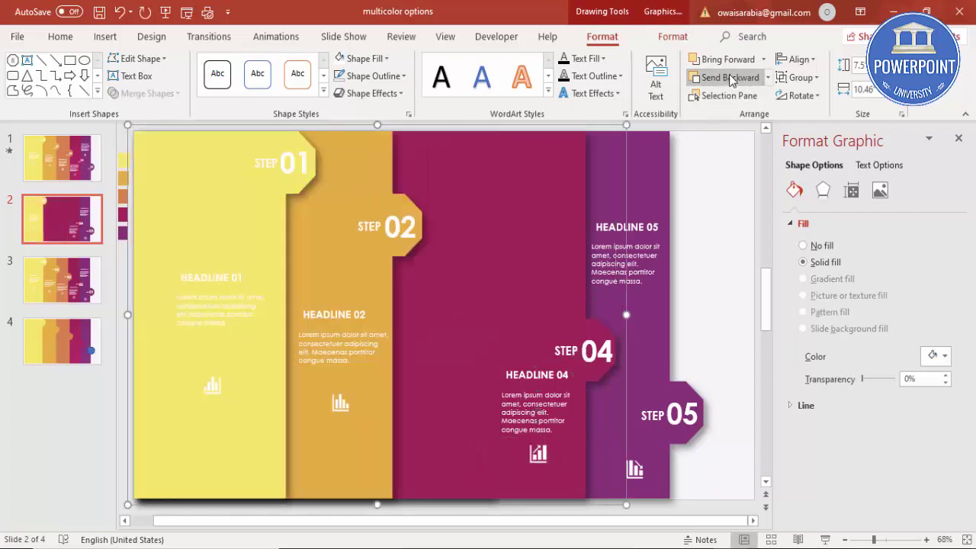
pyautogui.click(730, 79)
# Step: Group the purple STEP 05 column's pieces and send the group to the back
pyautogui.click(626, 227)
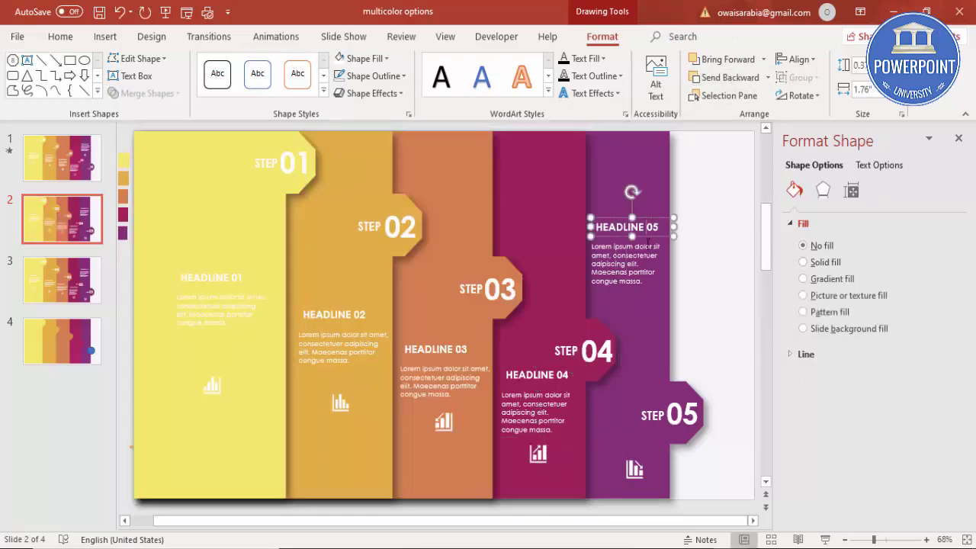
pyautogui.keyDown('shift'); pyautogui.click(632, 261); pyautogui.keyUp('shift')
pyautogui.keyDown('shift'); pyautogui.click(679, 411); pyautogui.keyUp('shift')
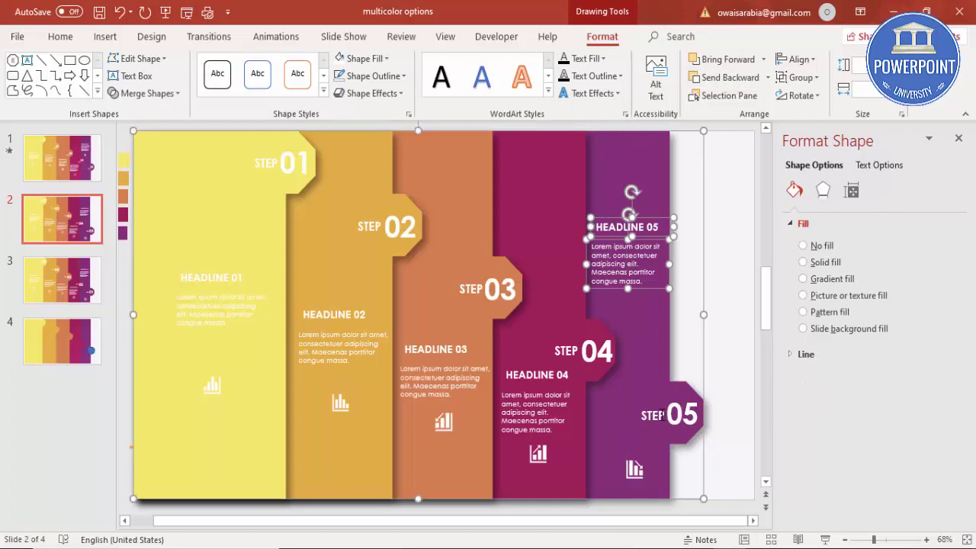
pyautogui.keyDown('shift'); pyautogui.click(652, 414); pyautogui.keyUp('shift')
pyautogui.keyDown('shift'); pyautogui.click(684, 414); pyautogui.keyUp('shift')
pyautogui.keyDown('shift'); pyautogui.click(634, 468); pyautogui.keyUp('shift')
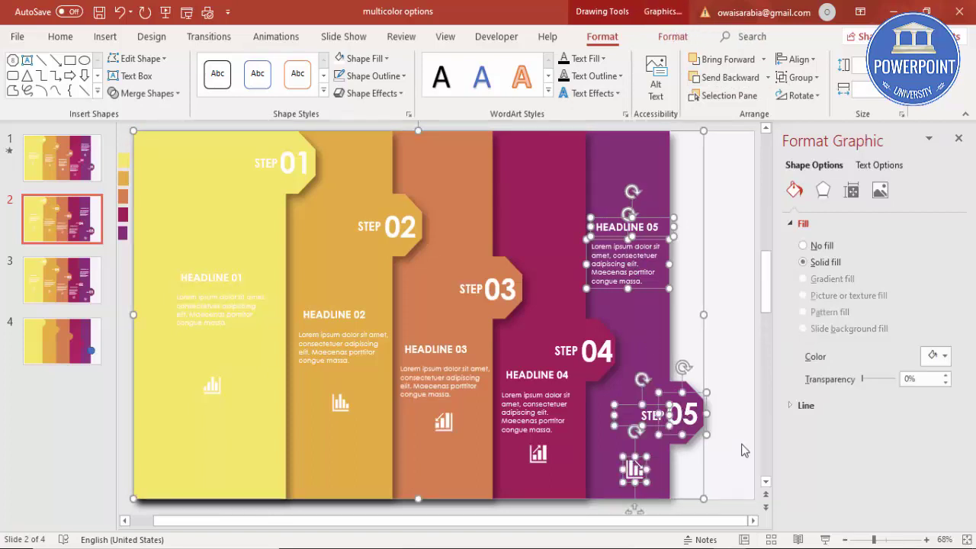
pyautogui.hotkey('ctrl', 'g')
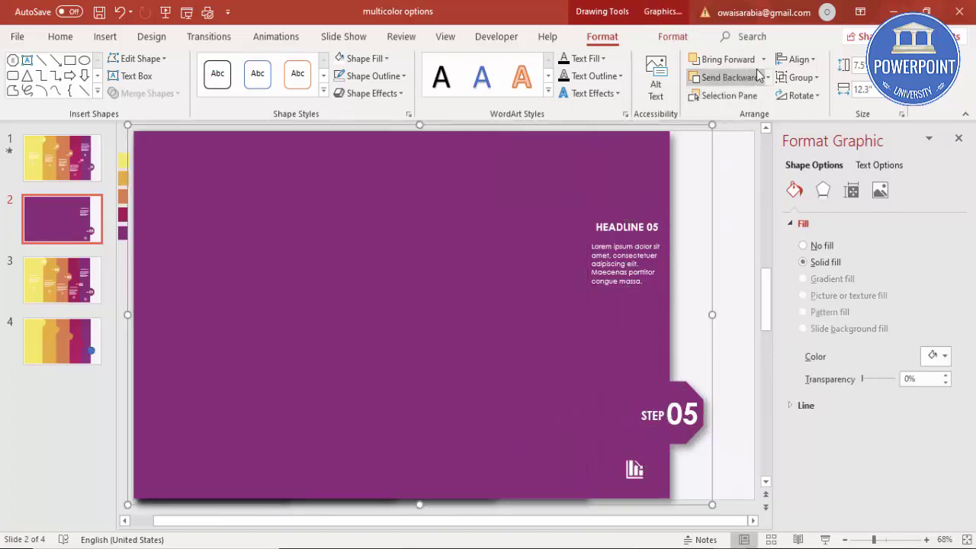
pyautogui.click(768, 77)
pyautogui.click(744, 114)
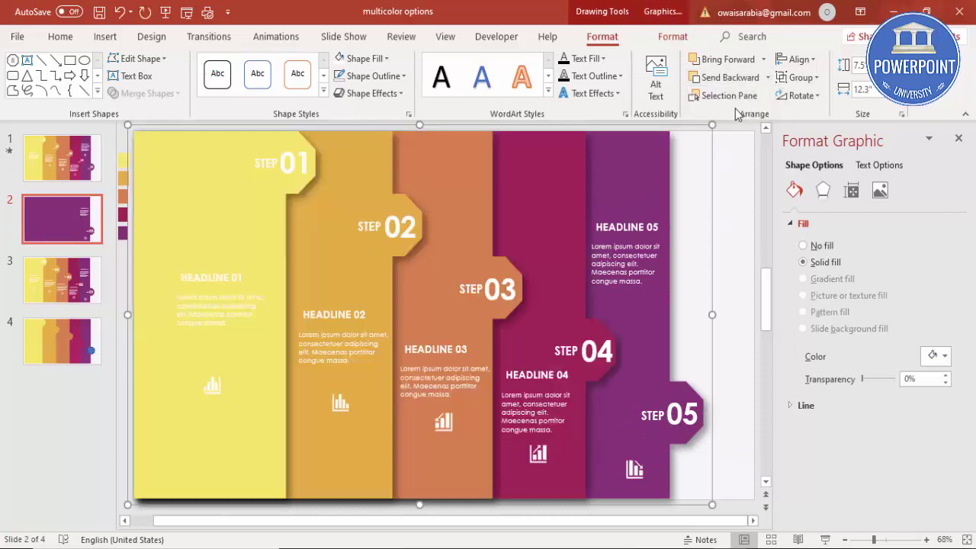
# Step: Close the Format Background panel and switch to the Animations tools
pyautogui.click(721, 201)
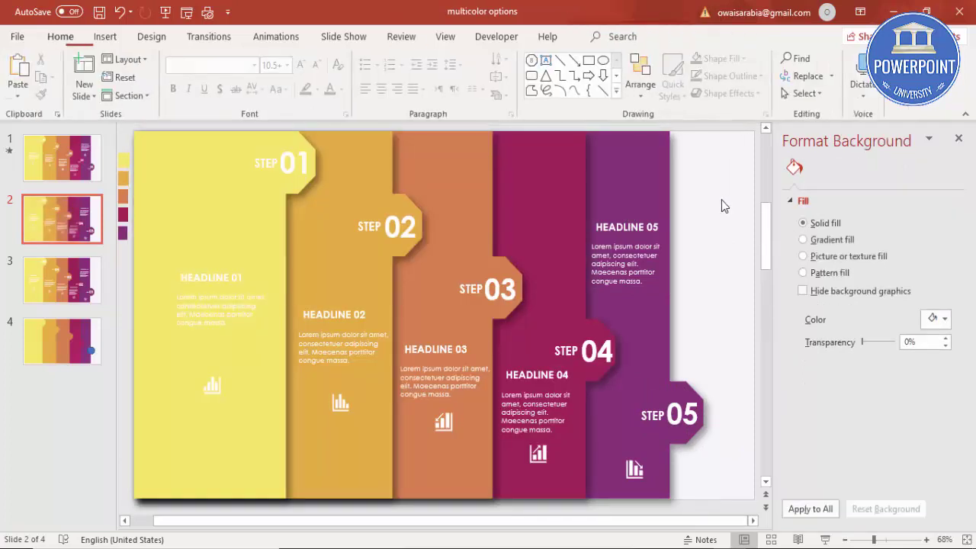
pyautogui.click(959, 139)
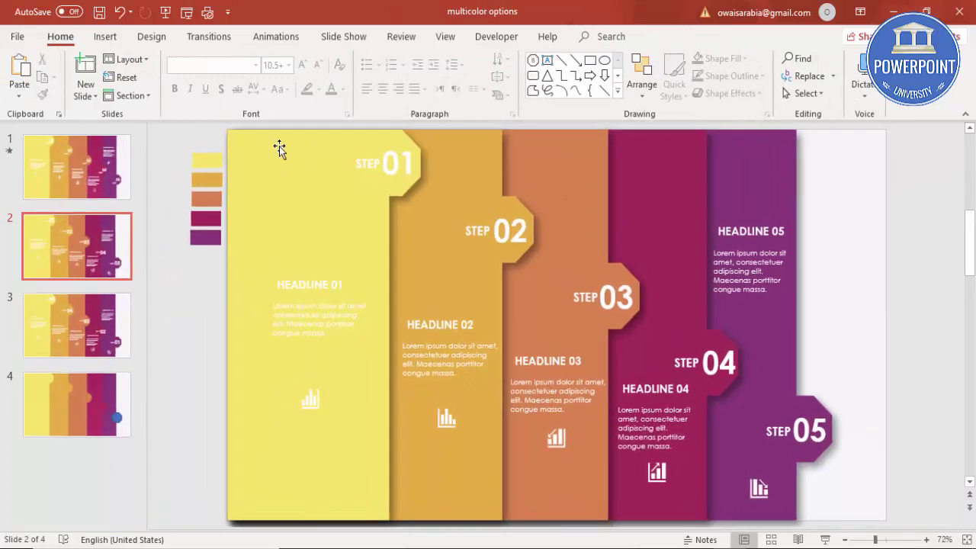
pyautogui.click(276, 37)
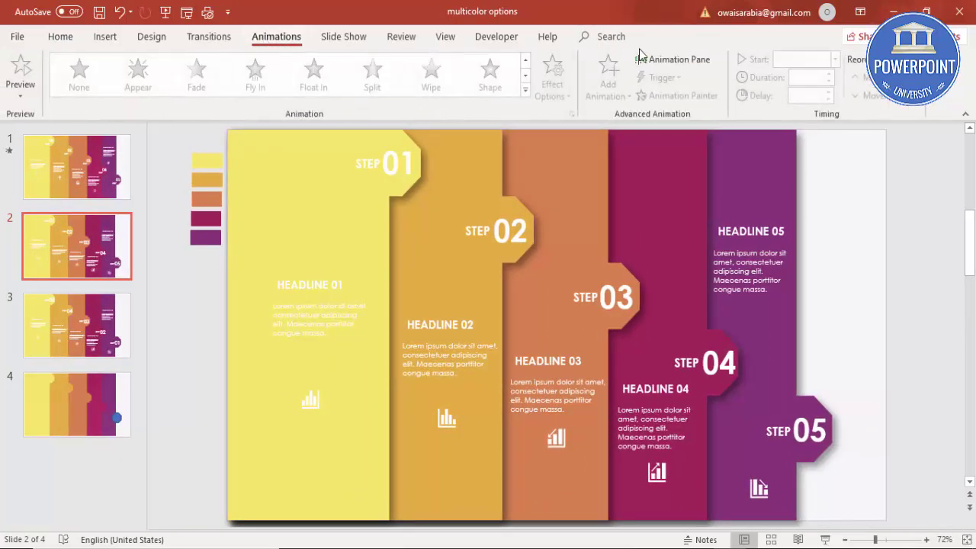
# Step: Give the yellow STEP 01 group a Fly In entrance animation from the left
pyautogui.click(691, 60)
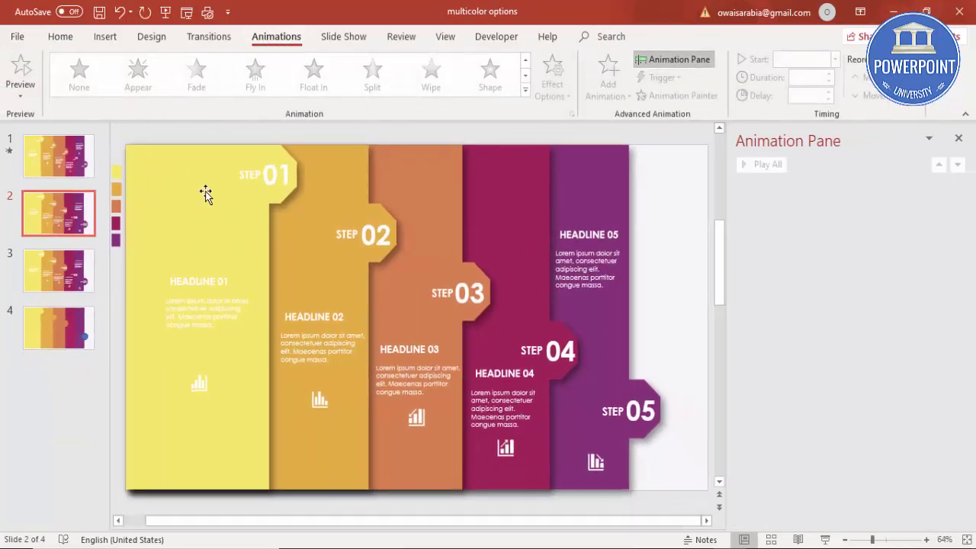
pyautogui.click(203, 194)
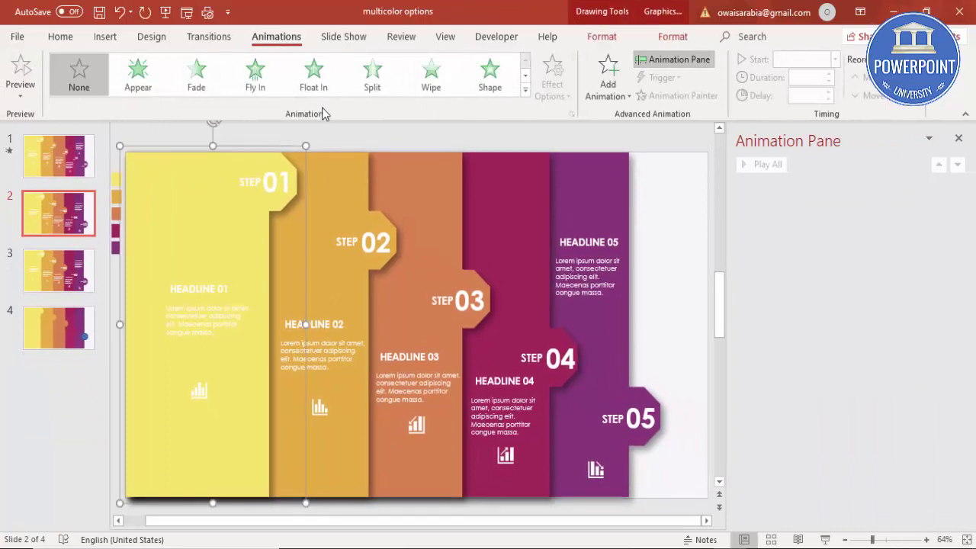
pyautogui.click(257, 76)
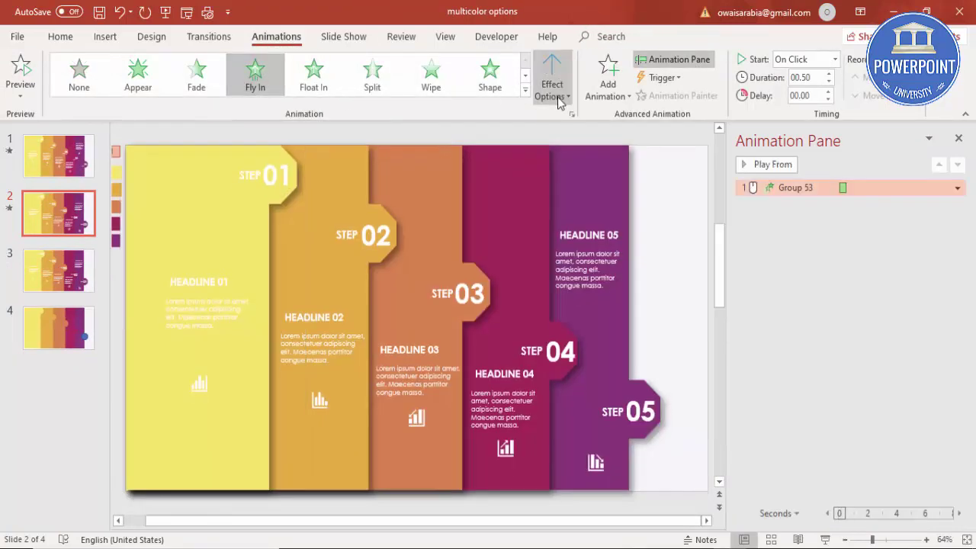
pyautogui.click(555, 95)
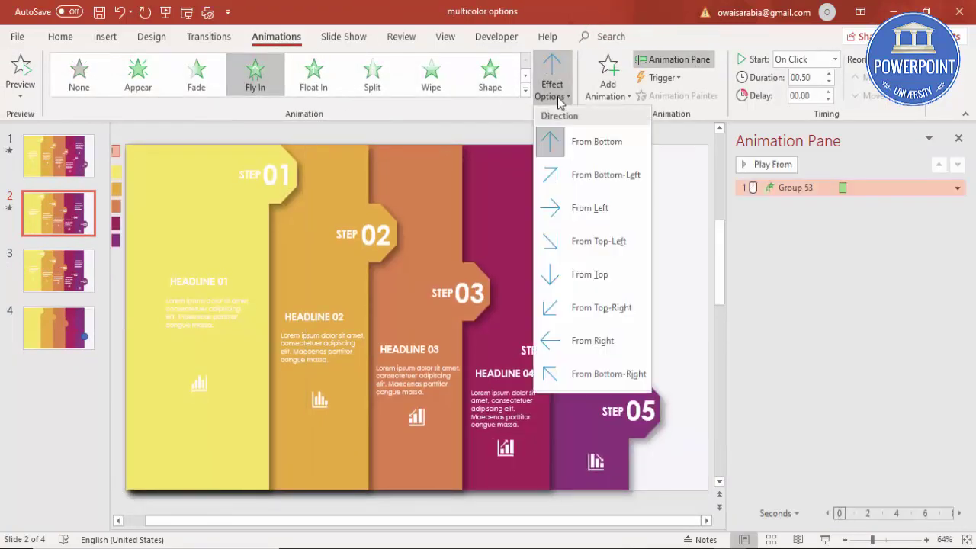
pyautogui.click(587, 207)
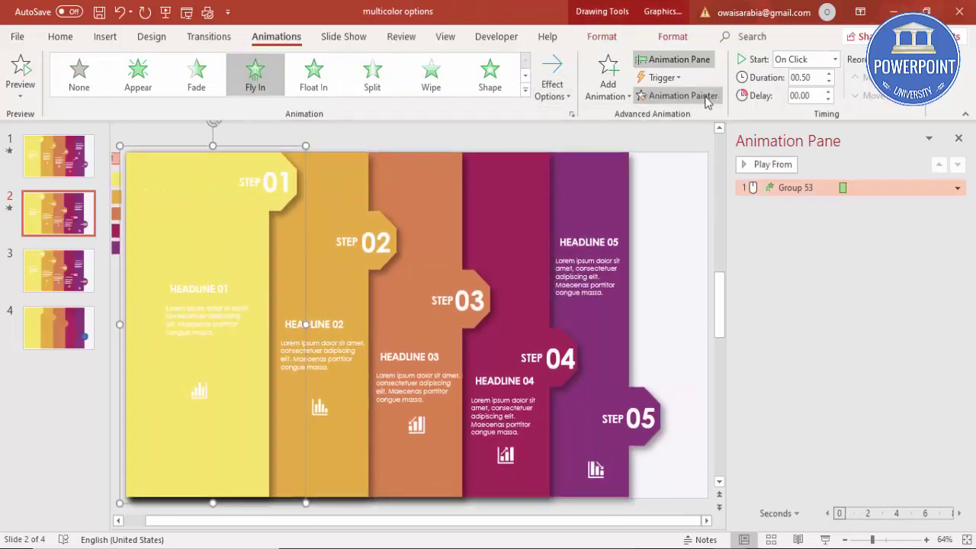
# Step: Copy the Fly In animation with Animation Painter onto the other four step groups
pyautogui.click(686, 96)
pyautogui.click(352, 181)
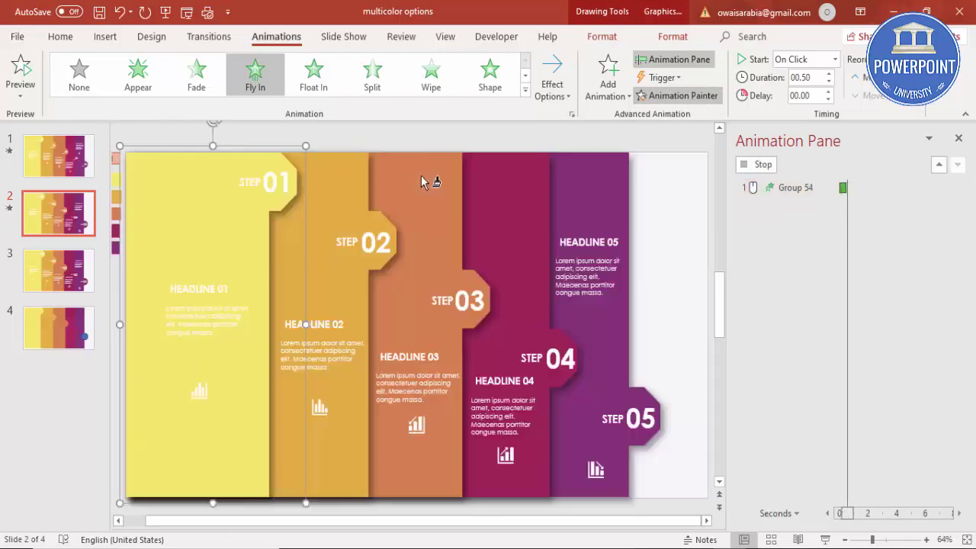
pyautogui.click(496, 189)
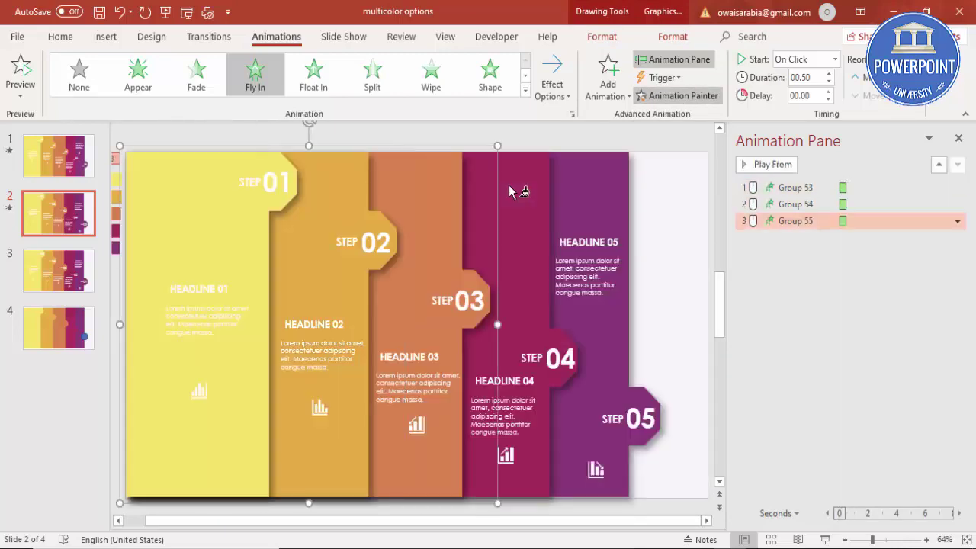
pyautogui.click(559, 188)
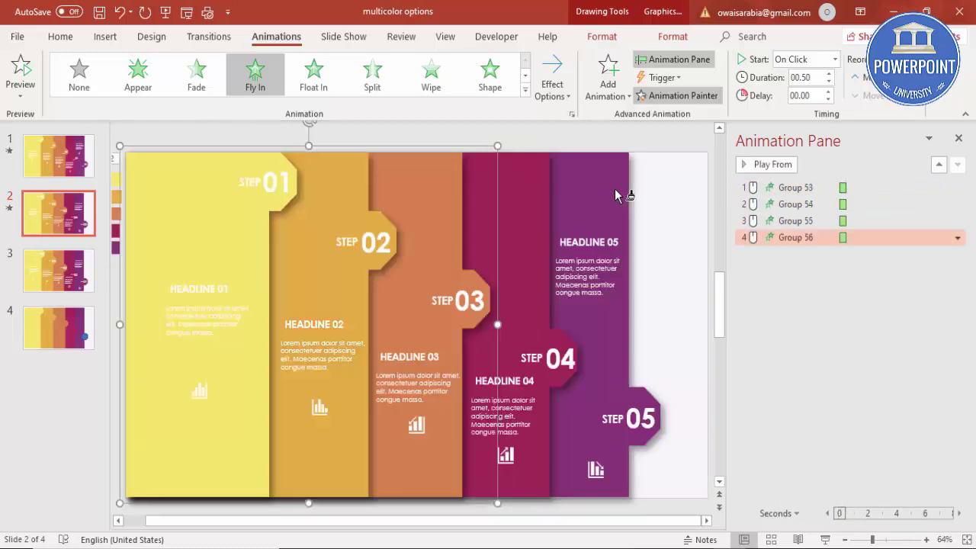
pyautogui.click(615, 189)
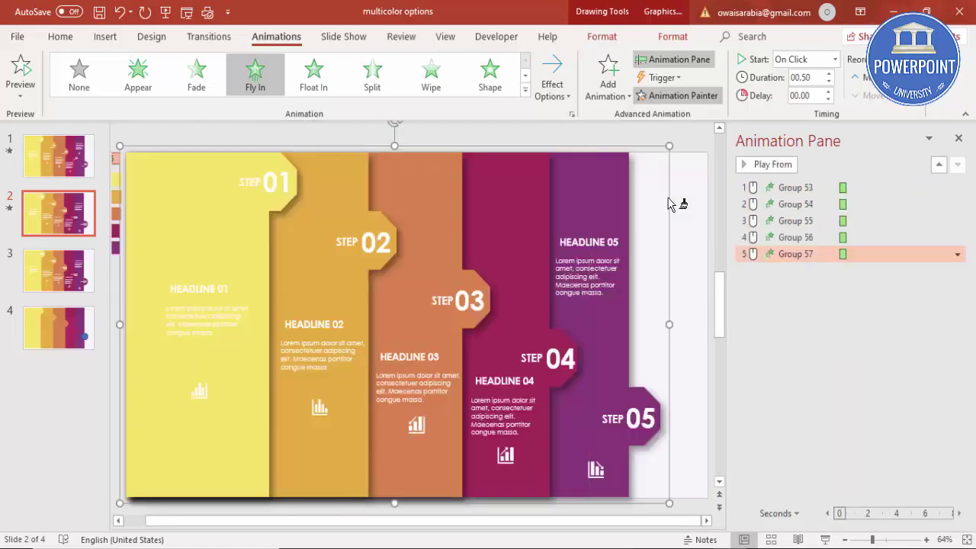
pyautogui.click(668, 205)
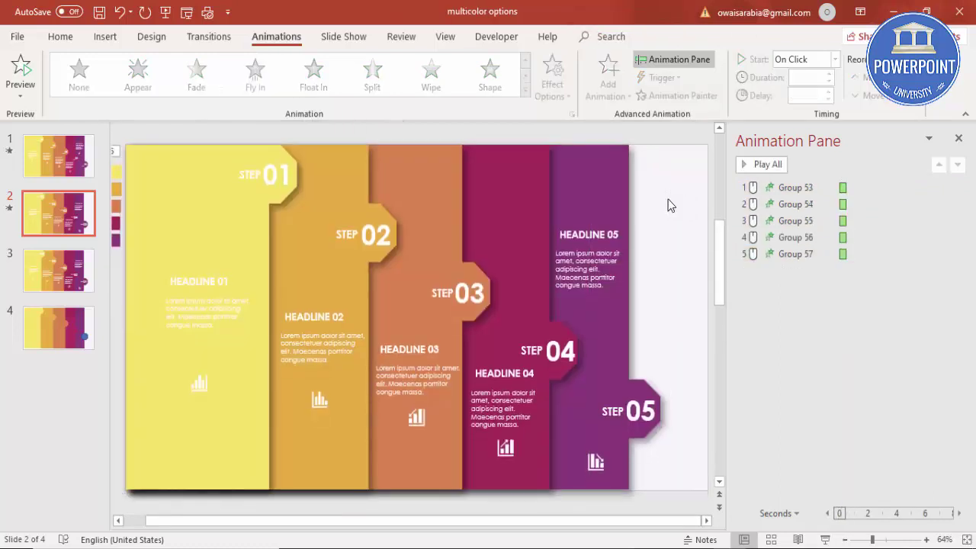
# Step: Preview the five fly-in animations in Slide Show, then go to slide 3
pyautogui.click(826, 539)
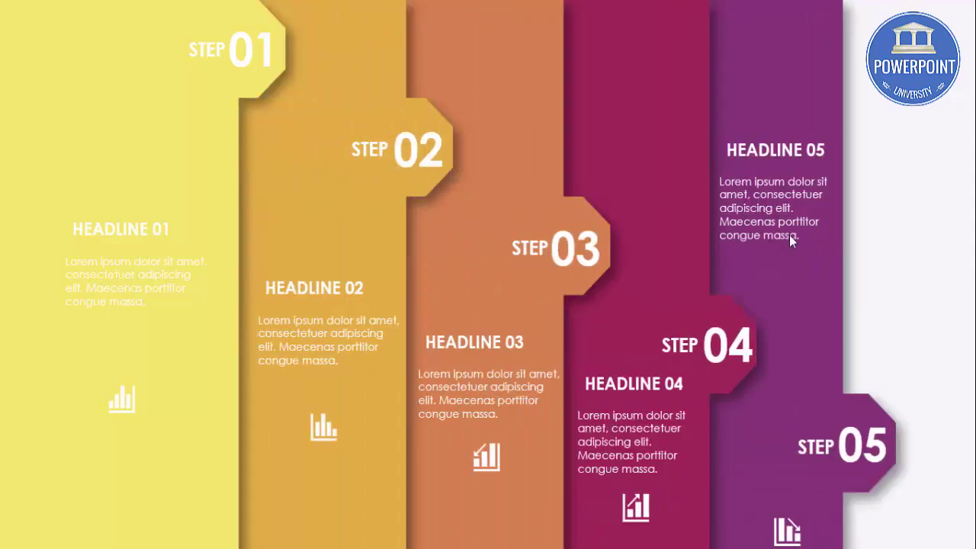
pyautogui.press('Escape')
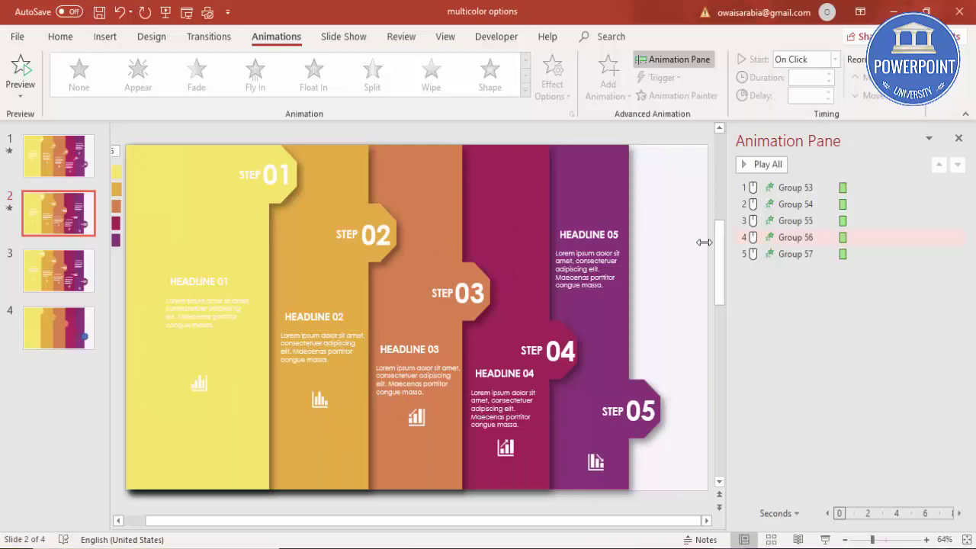
pyautogui.click(50, 273)
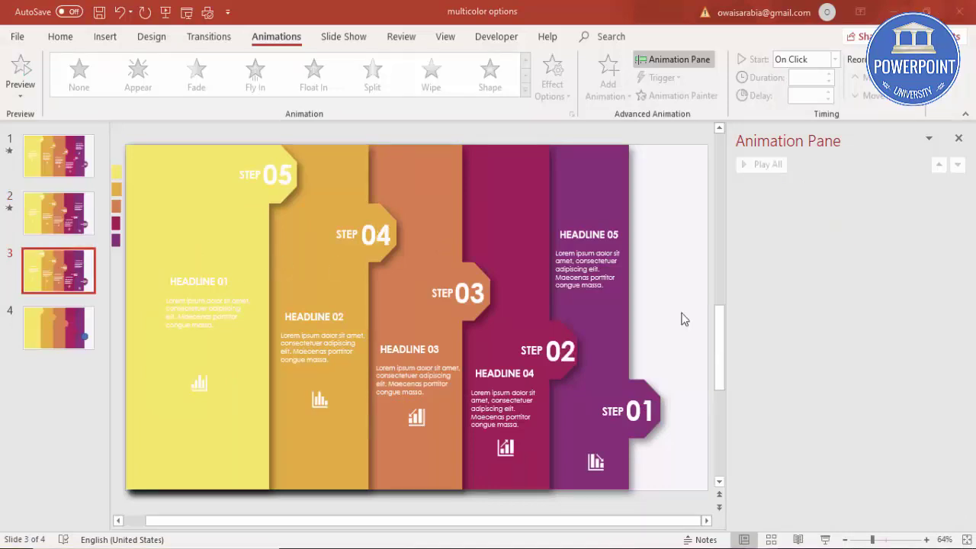
# Step: Group the purple column with its STEP label, 01 badge, icon and HEADLINE 05 text, and send it to back
pyautogui.click(267, 177)
pyautogui.click(275, 183)
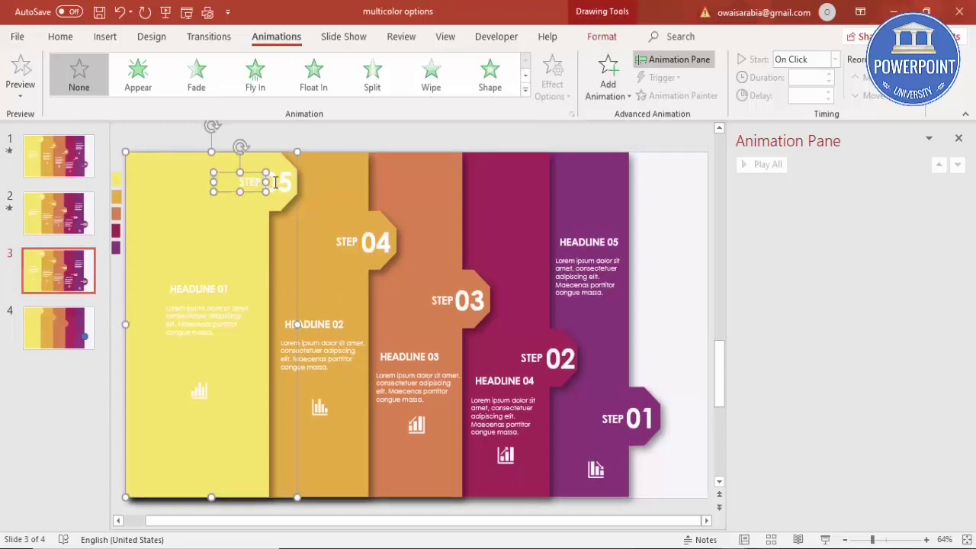
pyautogui.click(597, 217)
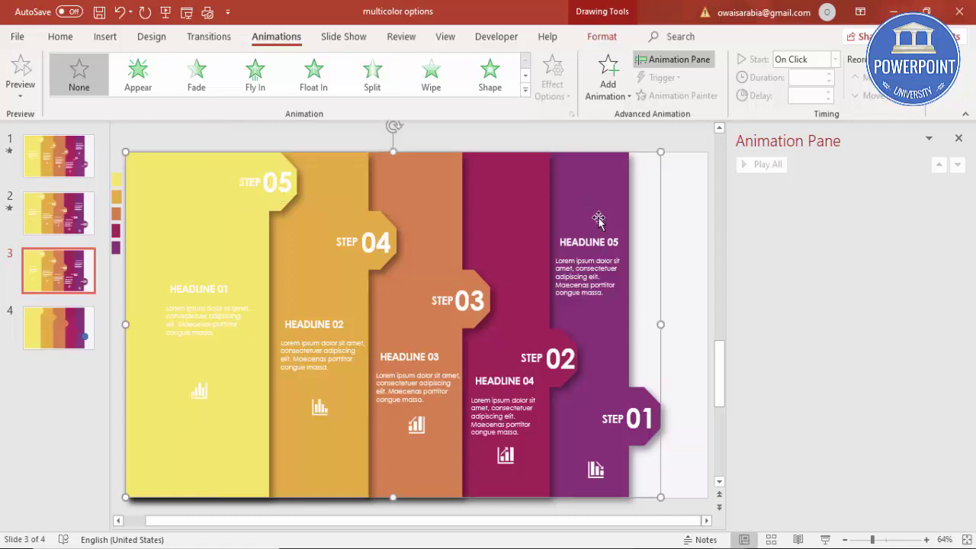
pyautogui.click(612, 413)
pyautogui.keyDown('shift'); pyautogui.click(647, 415); pyautogui.keyUp('shift')
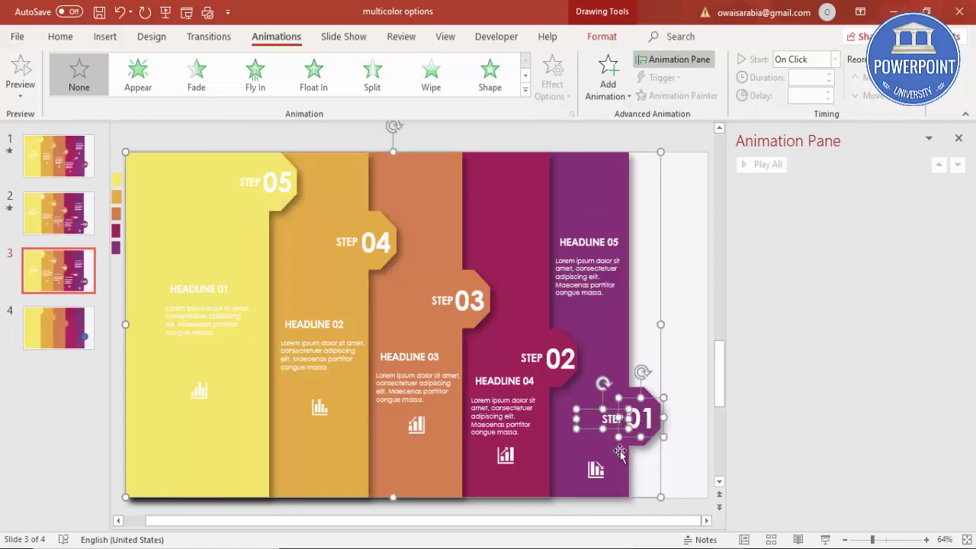
pyautogui.keyDown('shift'); pyautogui.click(597, 472); pyautogui.keyUp('shift')
pyautogui.keyDown('shift'); pyautogui.click(598, 257); pyautogui.keyUp('shift')
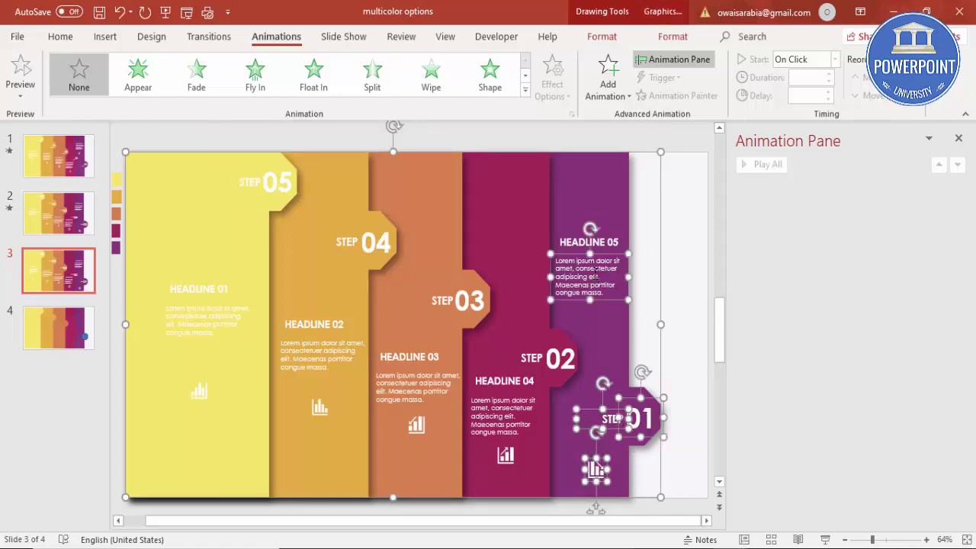
pyautogui.keyDown('shift'); pyautogui.click(607, 235); pyautogui.keyUp('shift')
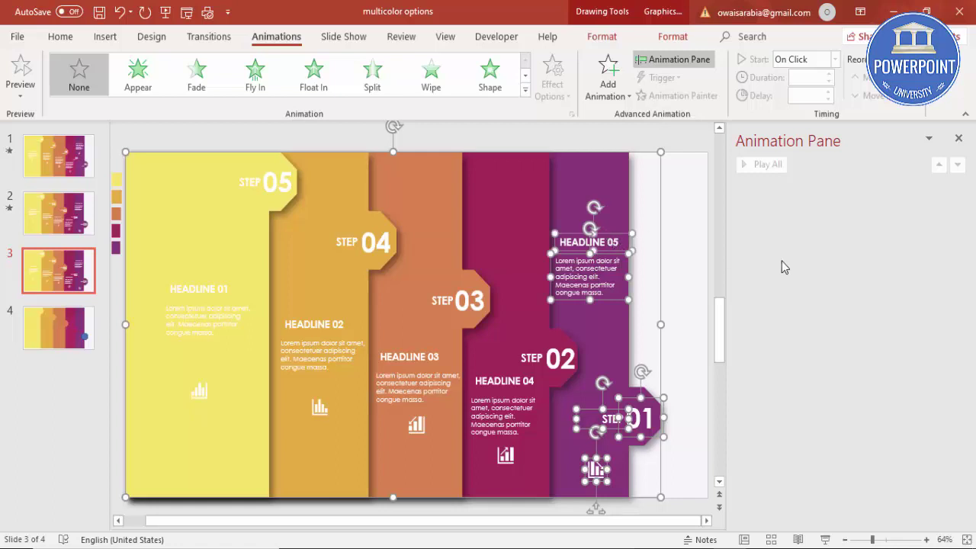
pyautogui.hotkey('ctrl', 'shift', ']')
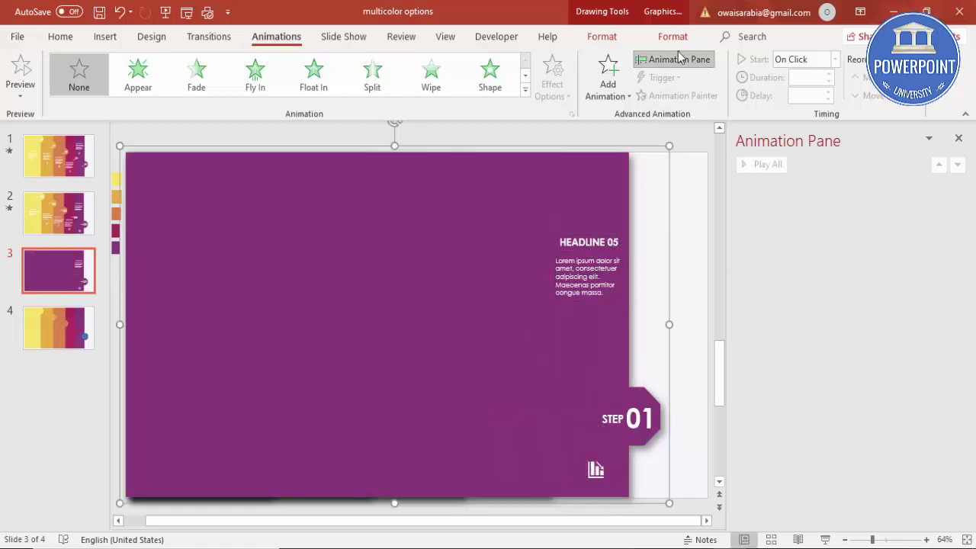
pyautogui.click(665, 37)
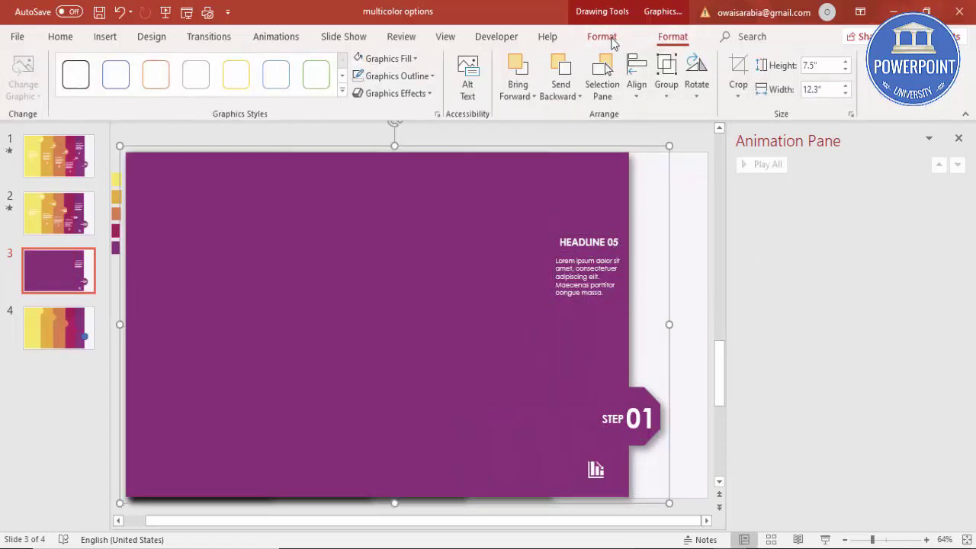
pyautogui.click(609, 38)
pyautogui.click(766, 77)
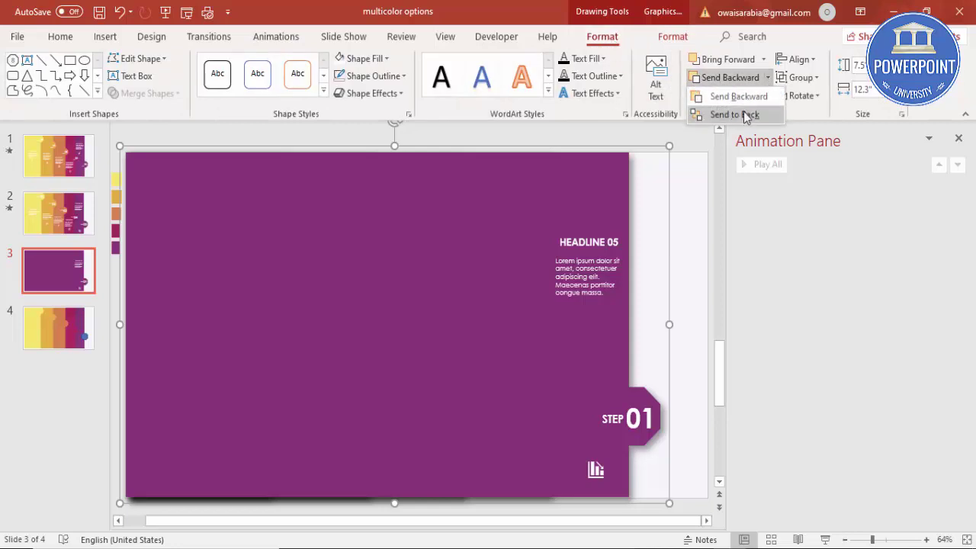
pyautogui.click(734, 114)
# Step: Group the magenta bar with its STEP 02 label, HEADLINE 04 text and icon, and push it back
pyautogui.click(520, 237)
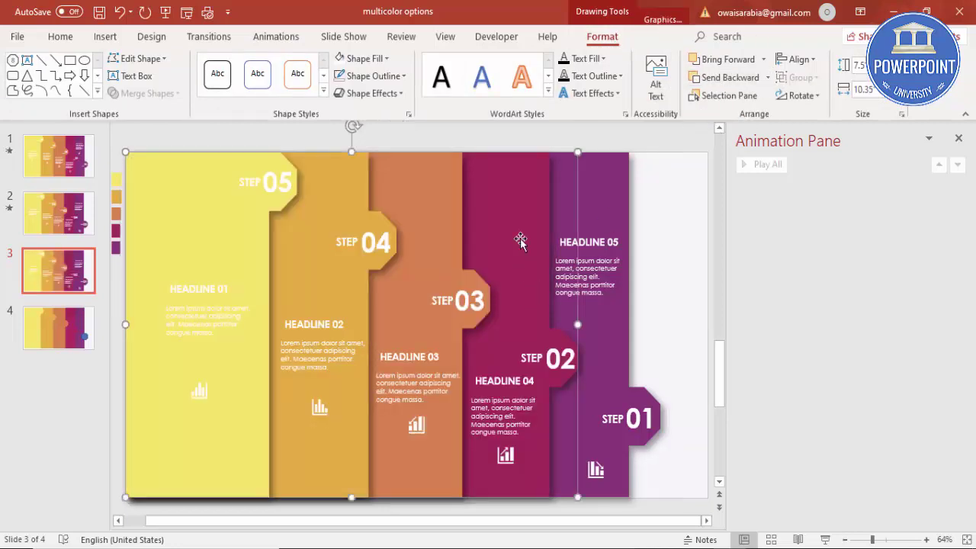
pyautogui.click(533, 357)
pyautogui.keyDown('shift'); pyautogui.click(564, 360); pyautogui.keyUp('shift')
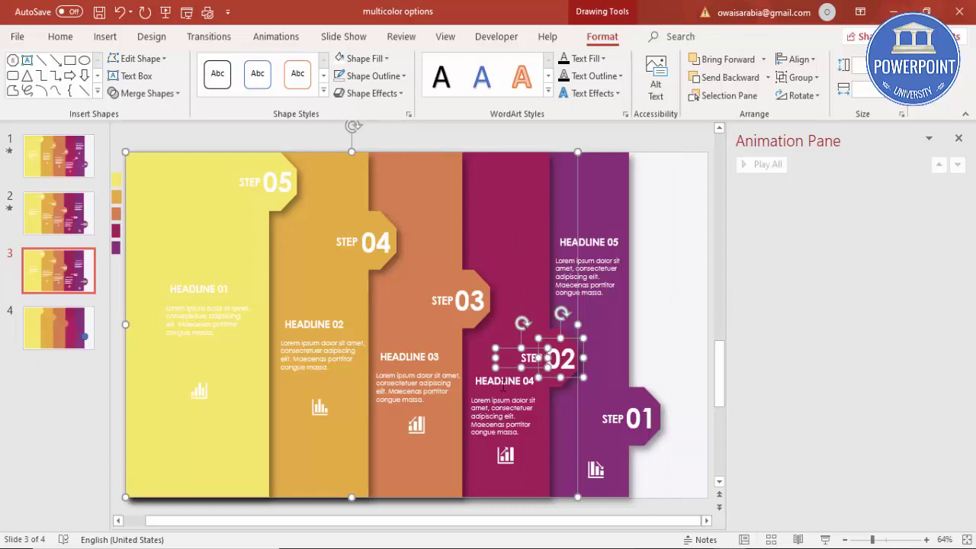
pyautogui.keyDown('shift'); pyautogui.click(503, 381); pyautogui.keyUp('shift')
pyautogui.keyDown('shift'); pyautogui.click(494, 411); pyautogui.keyUp('shift')
pyautogui.keyDown('shift'); pyautogui.click(505, 456); pyautogui.keyUp('shift')
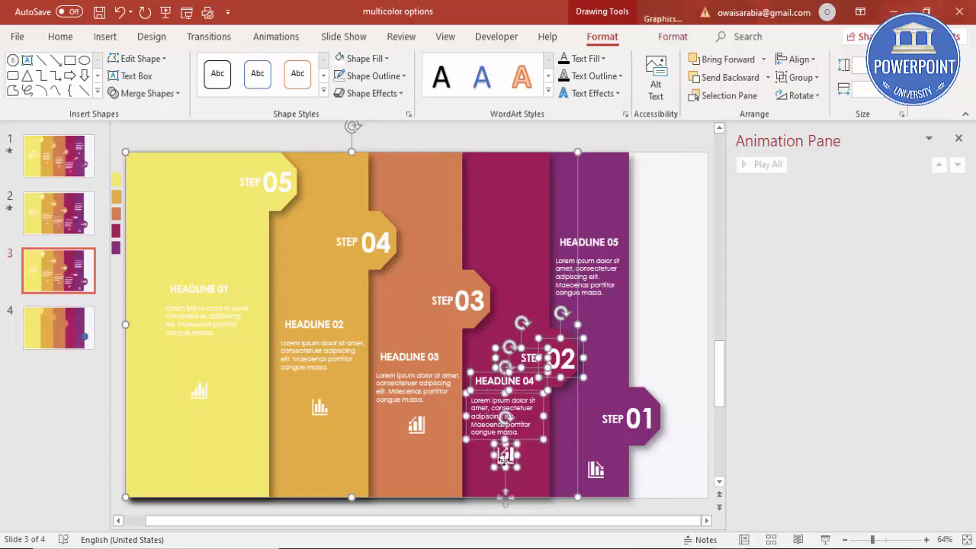
pyautogui.click(505, 500)
pyautogui.hotkey('ctrl', 'shift', ']')
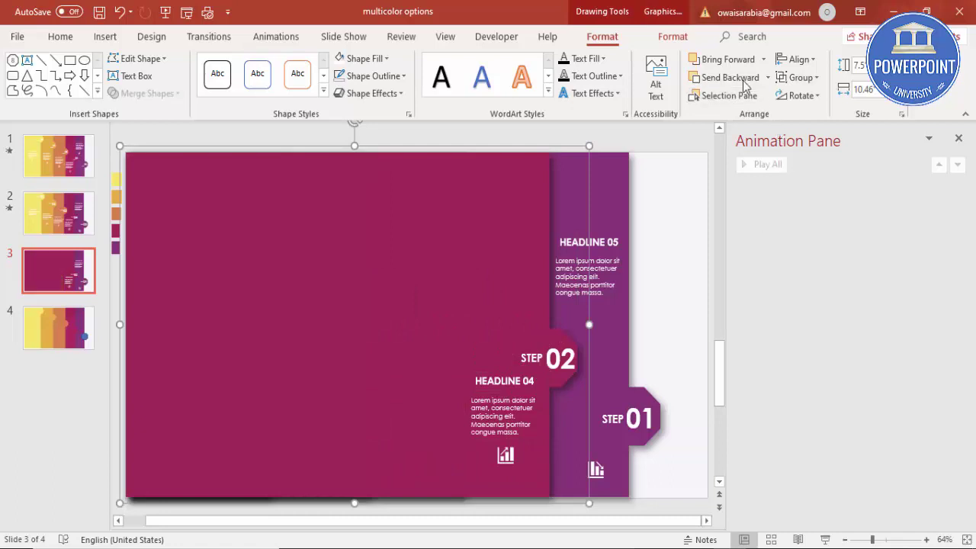
pyautogui.click(729, 77)
pyautogui.click(728, 77)
pyautogui.click(729, 77)
pyautogui.click(729, 77)
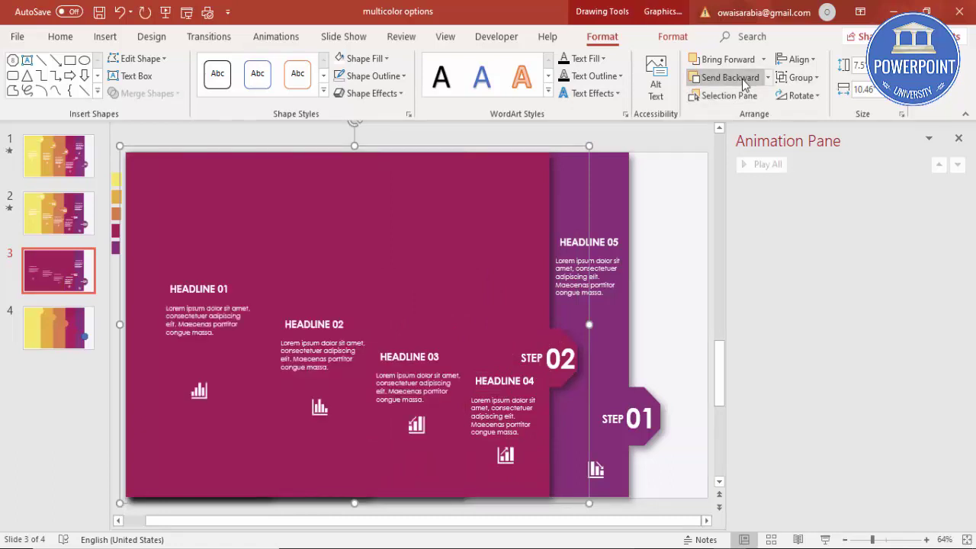
pyautogui.click(742, 78)
pyautogui.click(742, 79)
pyautogui.click(741, 79)
pyautogui.click(742, 79)
pyautogui.click(741, 79)
pyautogui.click(742, 78)
pyautogui.click(742, 79)
pyautogui.click(742, 78)
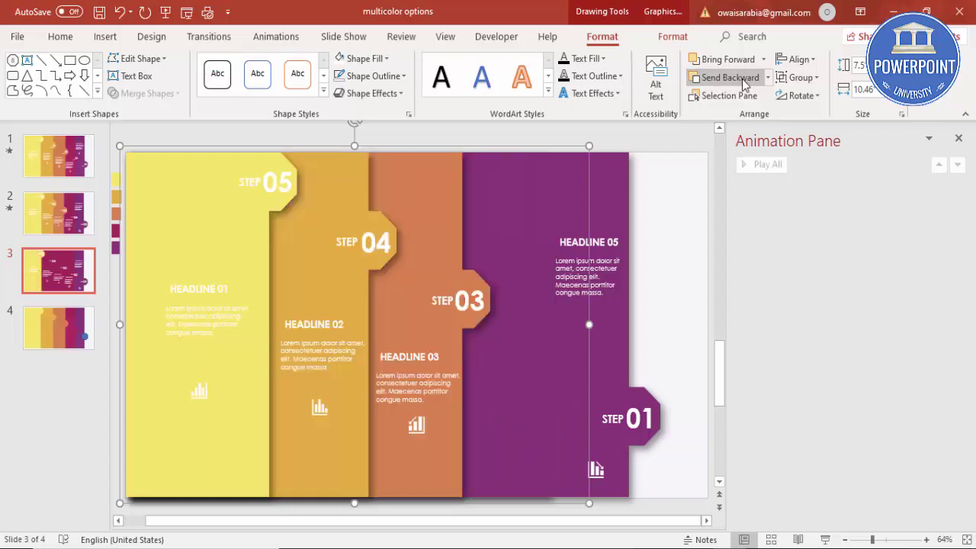
pyautogui.click(742, 79)
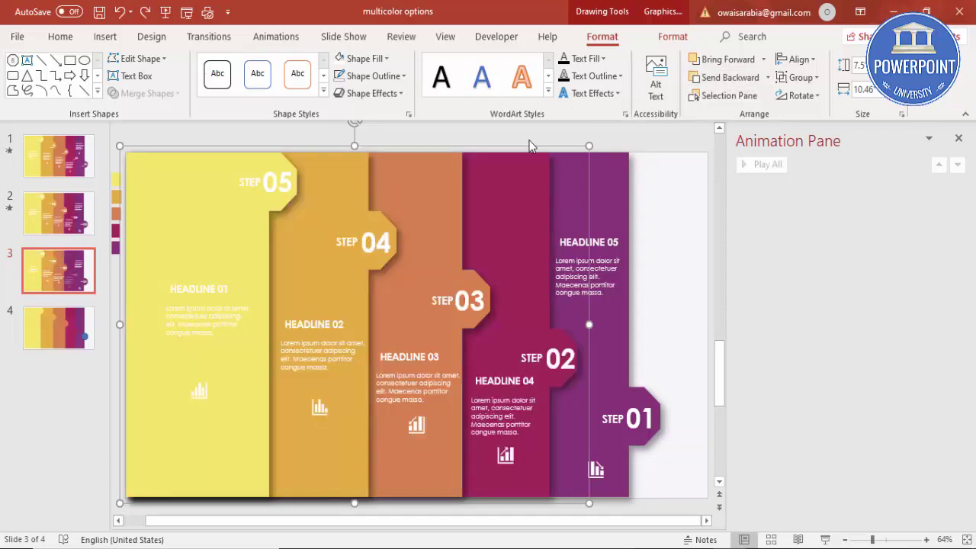
# Step: Group the coral STEP 03 bar with its labels, HEADLINE 03 text and icon, and send it behind the amber bar
pyautogui.click(435, 183)
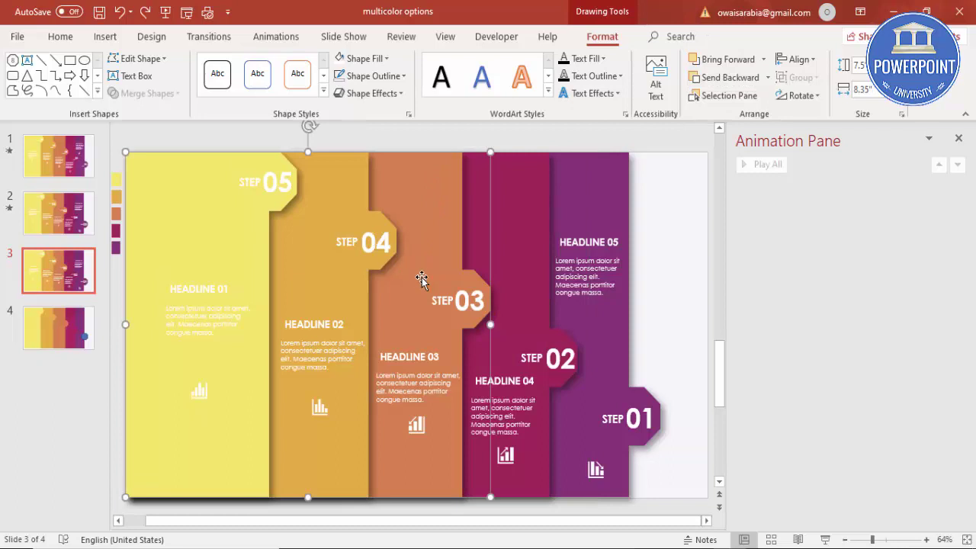
pyautogui.keyDown('shift'); pyautogui.click(441, 300); pyautogui.keyUp('shift')
pyautogui.keyDown('shift'); pyautogui.click(470, 302); pyautogui.keyUp('shift')
pyautogui.keyDown('shift'); pyautogui.click(412, 356); pyautogui.keyUp('shift')
pyautogui.keyDown('shift'); pyautogui.click(415, 381); pyautogui.keyUp('shift')
pyautogui.keyDown('shift'); pyautogui.click(416, 425); pyautogui.keyUp('shift')
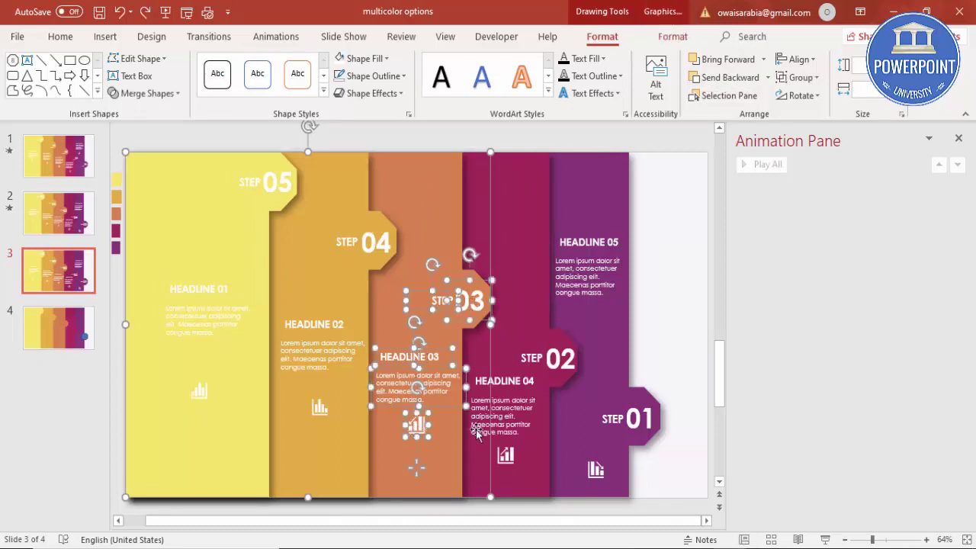
pyautogui.hotkey('ctrl', 'g')
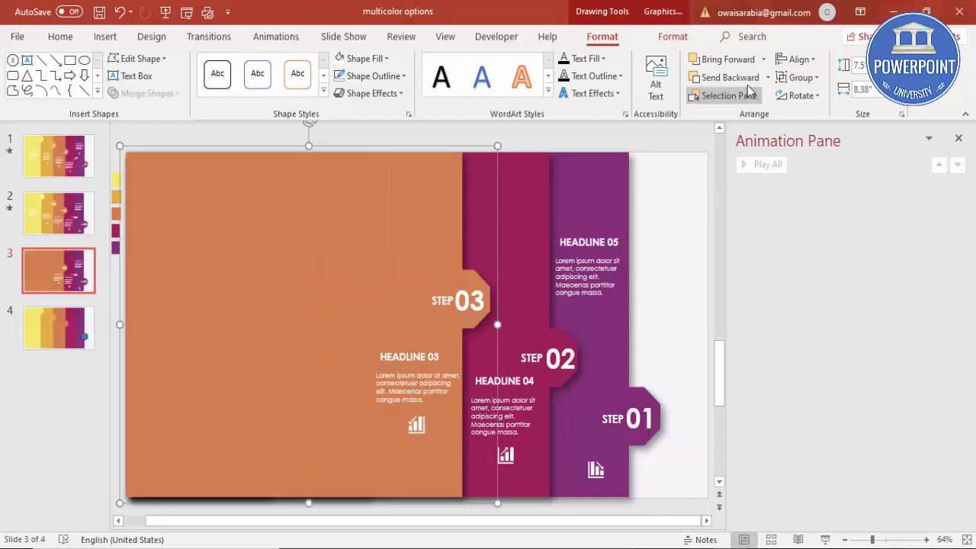
pyautogui.click(748, 79)
pyautogui.click(747, 79)
pyautogui.click(748, 79)
pyautogui.click(748, 80)
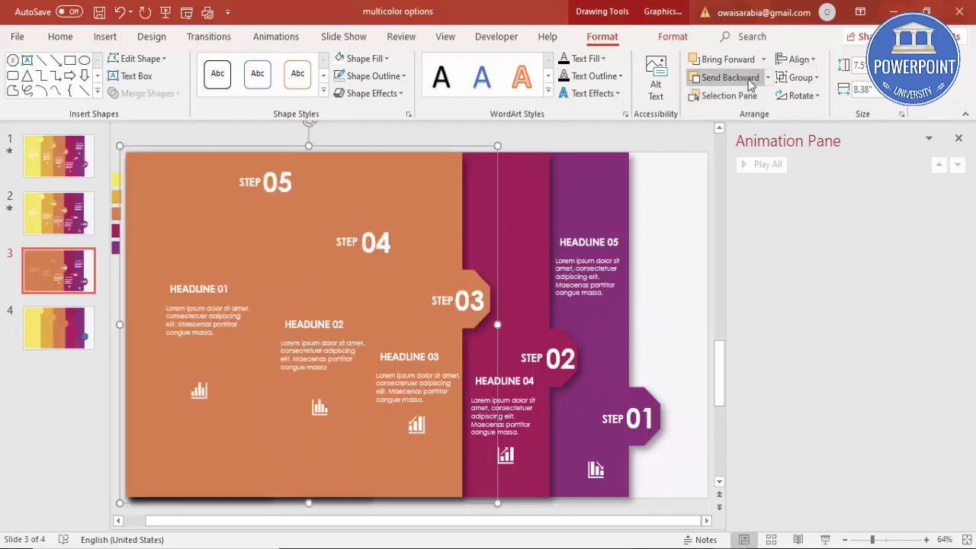
pyautogui.click(748, 80)
pyautogui.click(748, 80)
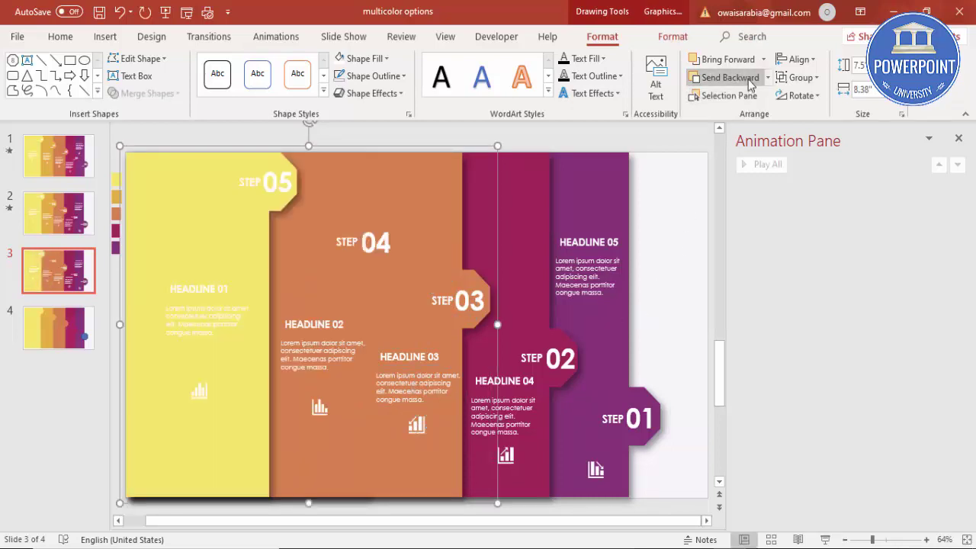
pyautogui.click(748, 79)
pyautogui.click(747, 79)
pyautogui.click(748, 79)
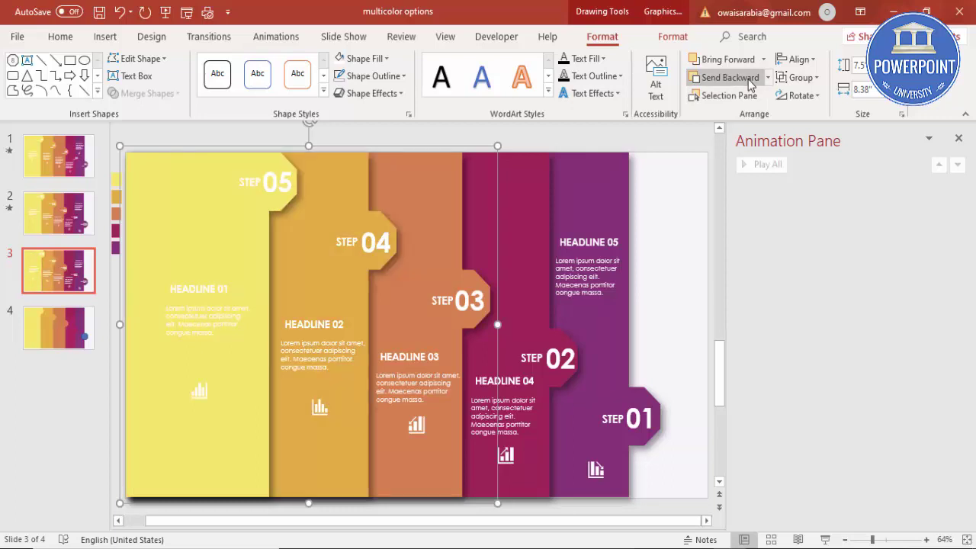
# Step: Group the amber STEP 04 bar with its labels, HEADLINE 02 text and icon, and send it behind the yellow bar
pyautogui.click(343, 202)
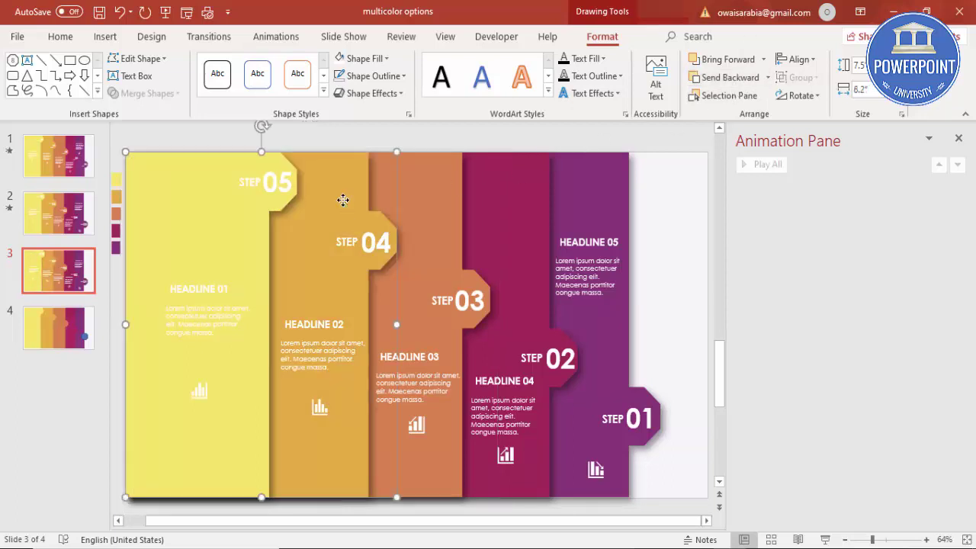
pyautogui.click(359, 239)
pyautogui.keyDown('shift'); pyautogui.click(379, 244); pyautogui.keyUp('shift')
pyautogui.keyDown('shift'); pyautogui.click(308, 323); pyautogui.keyUp('shift')
pyautogui.keyDown('shift'); pyautogui.click(311, 352); pyautogui.keyUp('shift')
pyautogui.keyDown('shift'); pyautogui.click(320, 407); pyautogui.keyUp('shift')
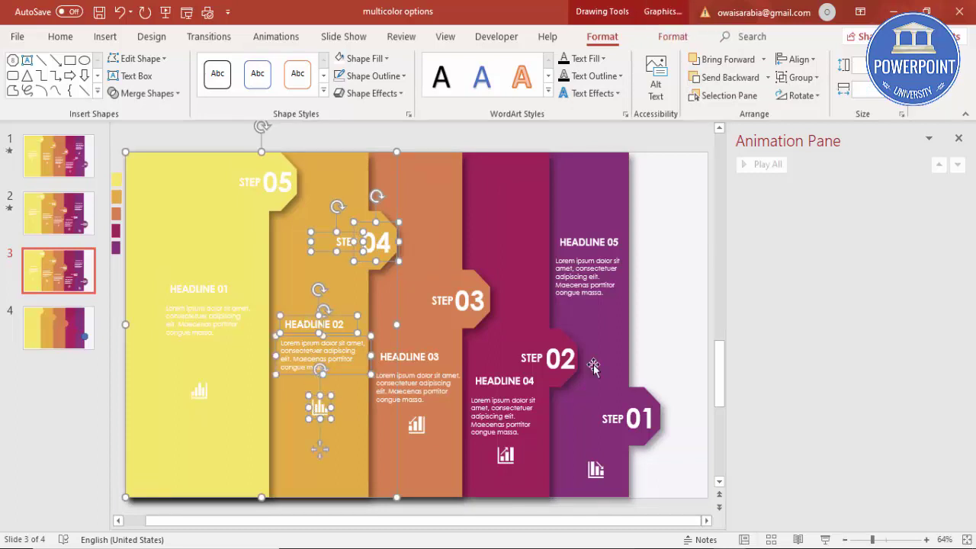
pyautogui.hotkey('ctrl', 'g')
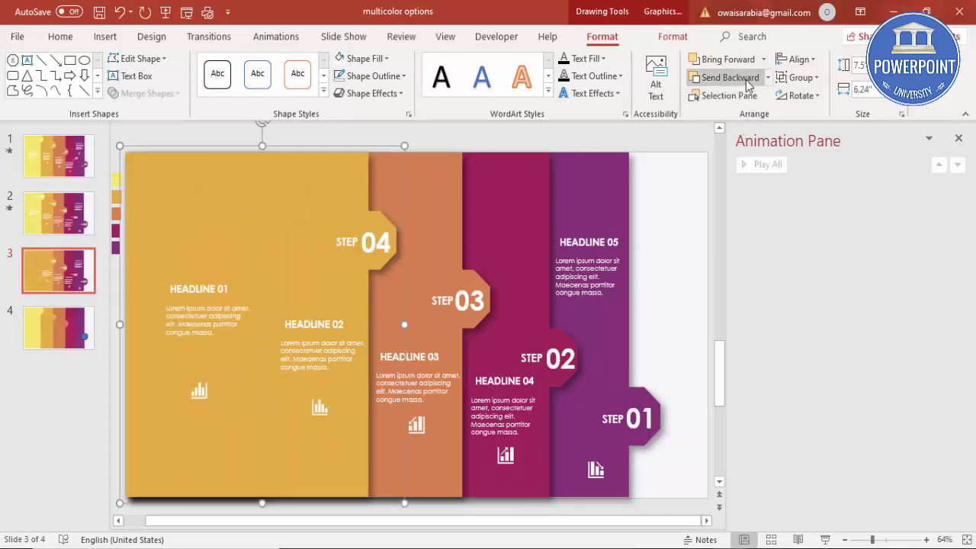
pyautogui.click(746, 77)
# Step: Group the yellow STEP 05 bar with its label, number, HEADLINE 01 text and chart icon
pyautogui.click(223, 202)
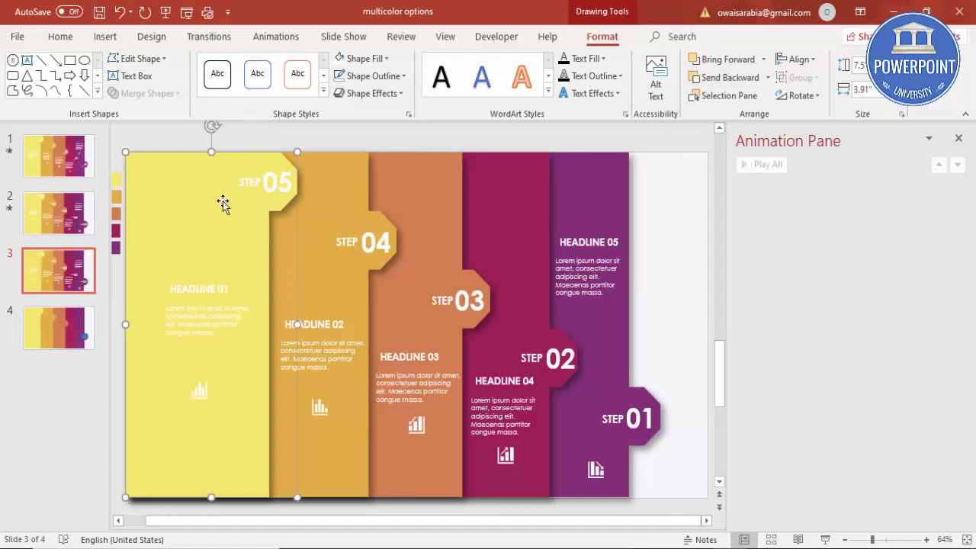
pyautogui.keyDown('shift'); pyautogui.click(248, 182); pyautogui.keyUp('shift')
pyautogui.keyDown('shift'); pyautogui.click(276, 183); pyautogui.keyUp('shift')
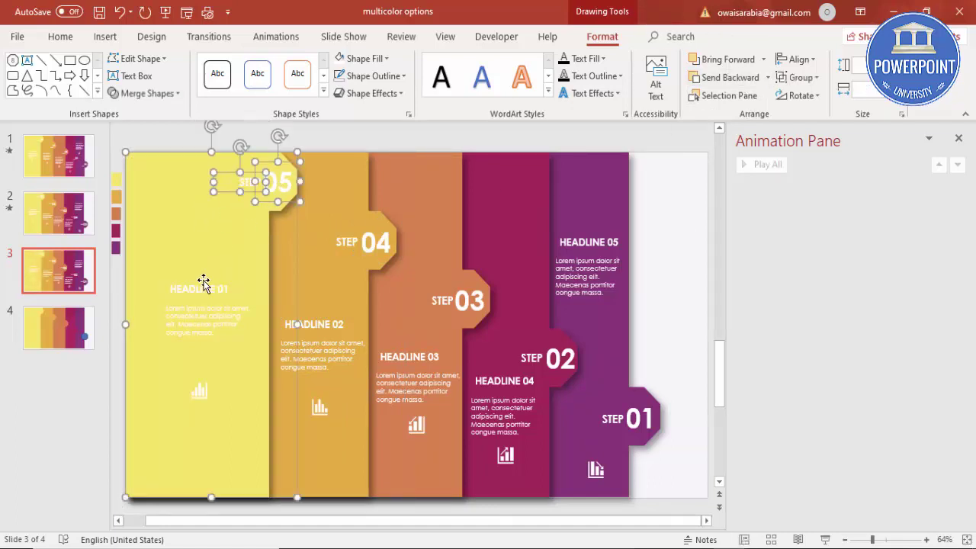
pyautogui.hotkey('ctrl', 'g')
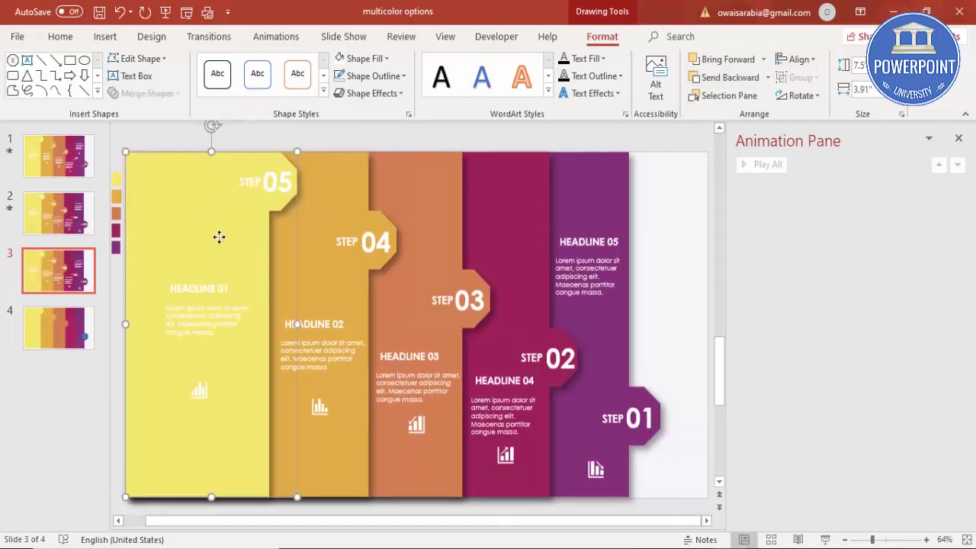
pyautogui.click(242, 184)
pyautogui.keyDown('shift'); pyautogui.click(276, 183); pyautogui.keyUp('shift')
pyautogui.keyDown('shift'); pyautogui.click(205, 288); pyautogui.keyUp('shift')
pyautogui.keyDown('shift'); pyautogui.click(204, 314); pyautogui.keyUp('shift')
pyautogui.keyDown('shift'); pyautogui.click(199, 391); pyautogui.keyUp('shift')
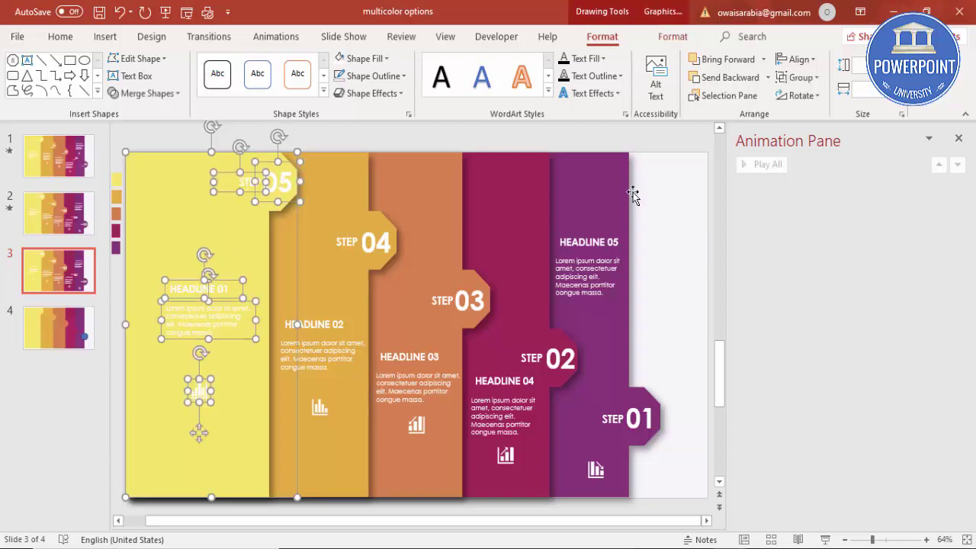
pyautogui.hotkey('ctrl', 'g')
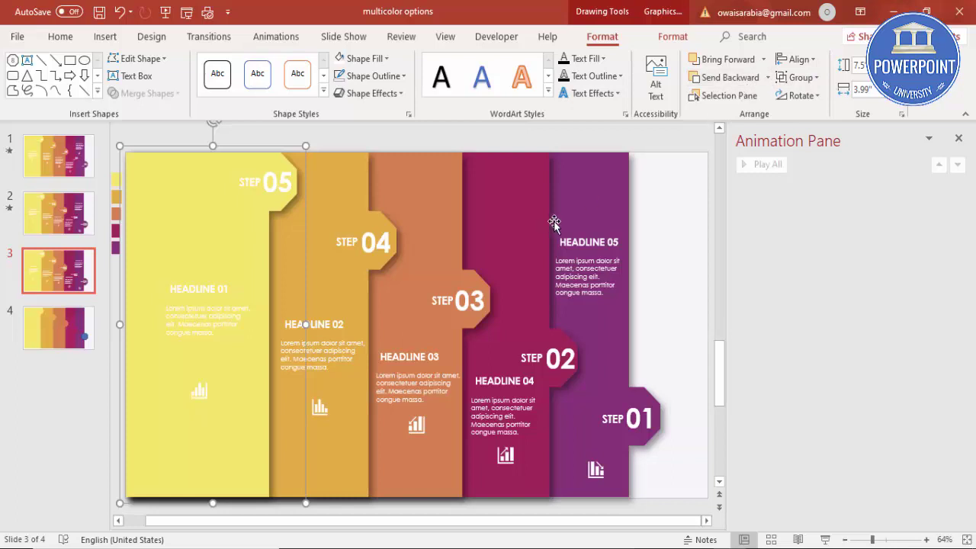
# Step: Select four of the STEP bar groups and open the Selection Pane
pyautogui.scroll(-1, 647, 231)
pyautogui.click(666, 234)
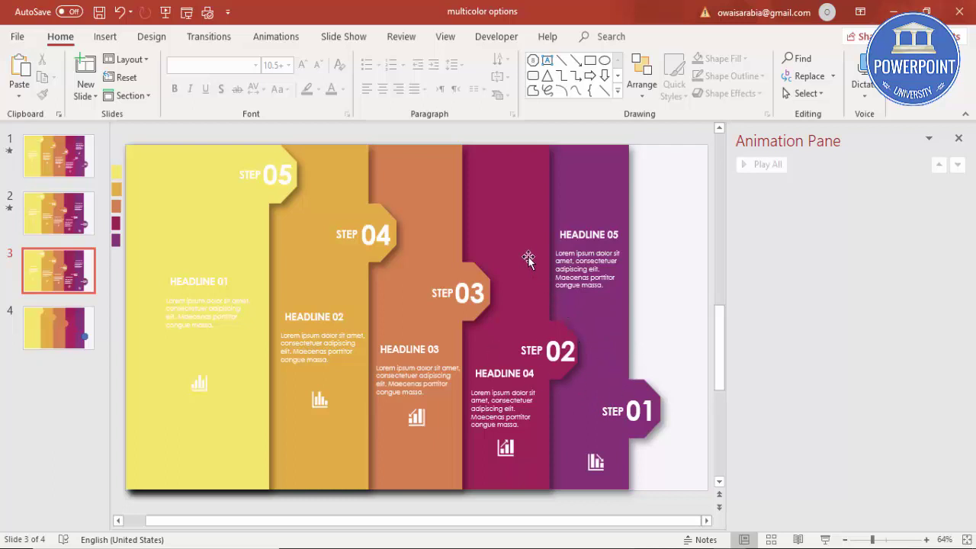
pyautogui.click(513, 221)
pyautogui.keyDown('shift'); pyautogui.click(439, 198); pyautogui.keyUp('shift')
pyautogui.keyDown('shift'); pyautogui.click(343, 187); pyautogui.keyUp('shift')
pyautogui.keyDown('shift'); pyautogui.click(196, 186); pyautogui.keyUp('shift')
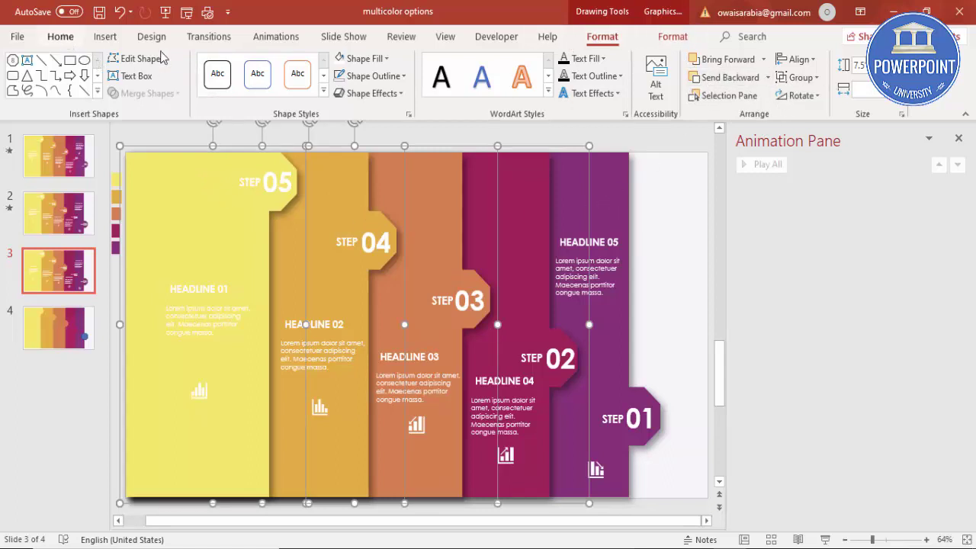
pyautogui.click(732, 96)
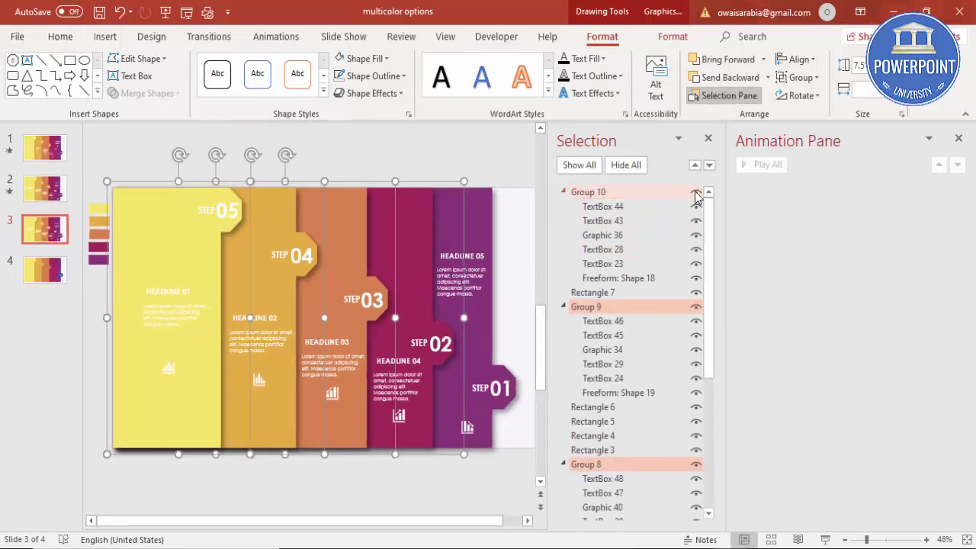
# Step: Collapse Groups 10, 9, 8 and 1 in the Selection Pane and hide Groups 10, 9, 8 and 2
pyautogui.click(563, 192)
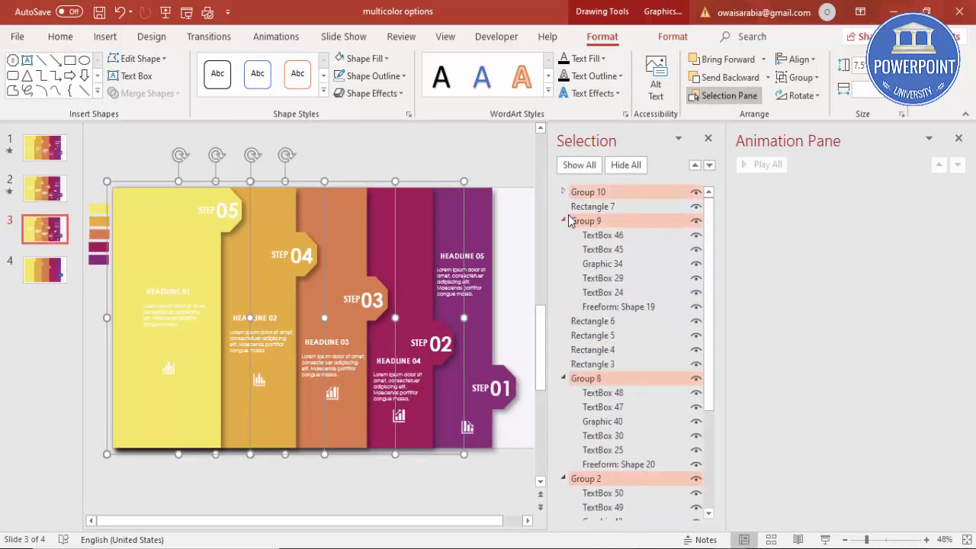
pyautogui.click(563, 220)
pyautogui.click(563, 291)
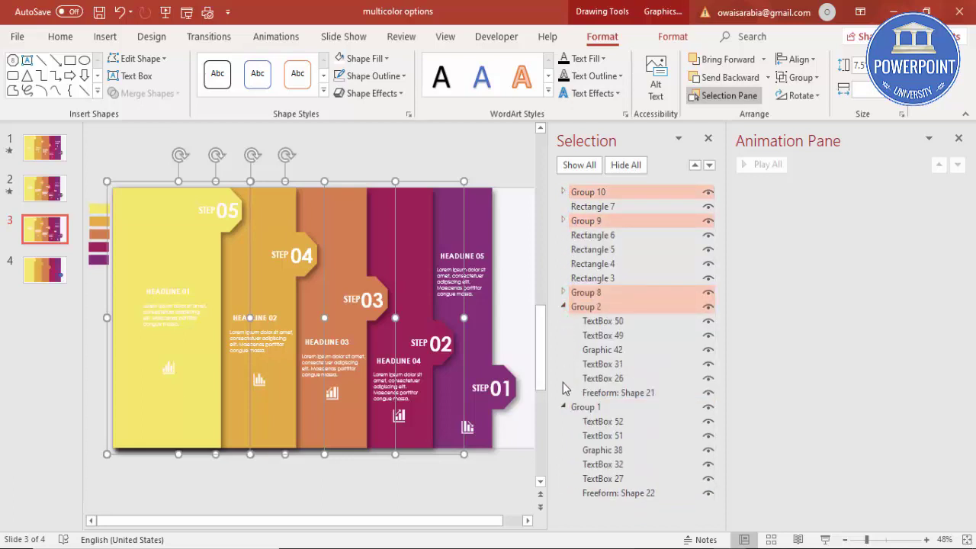
pyautogui.click(563, 406)
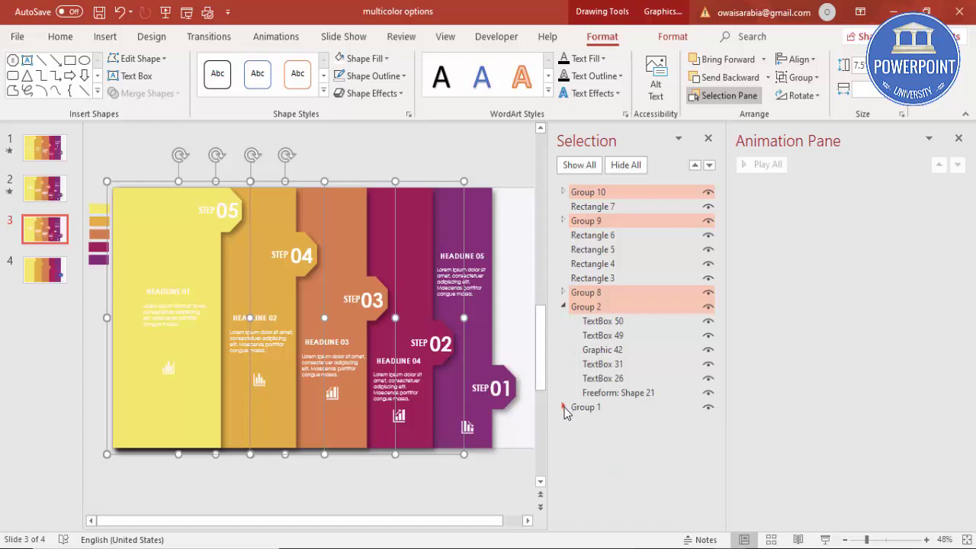
pyautogui.click(708, 193)
pyautogui.click(708, 221)
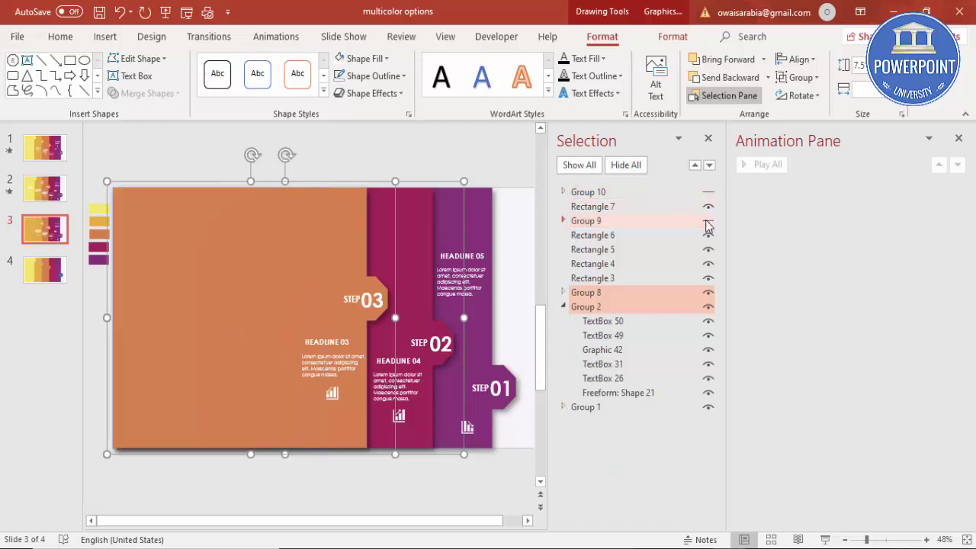
pyautogui.click(708, 293)
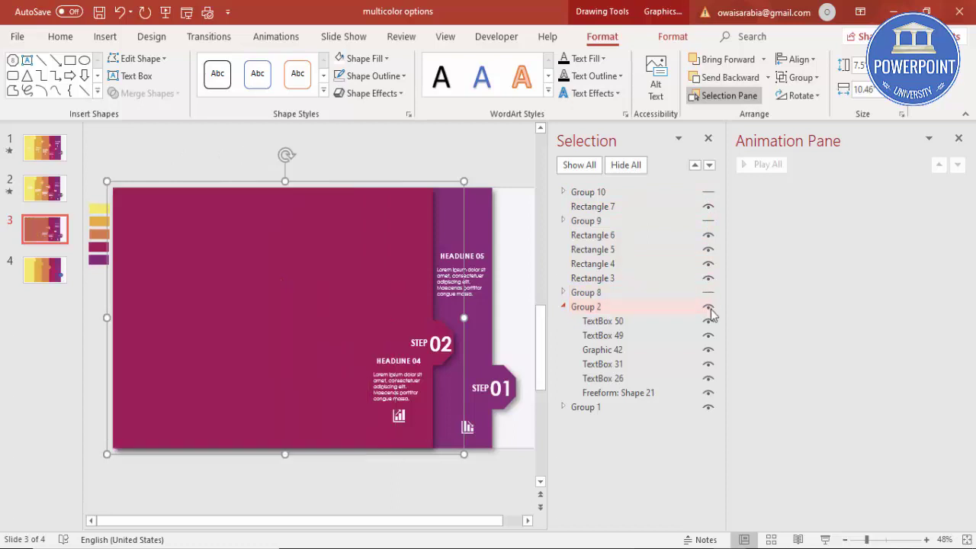
pyautogui.click(708, 306)
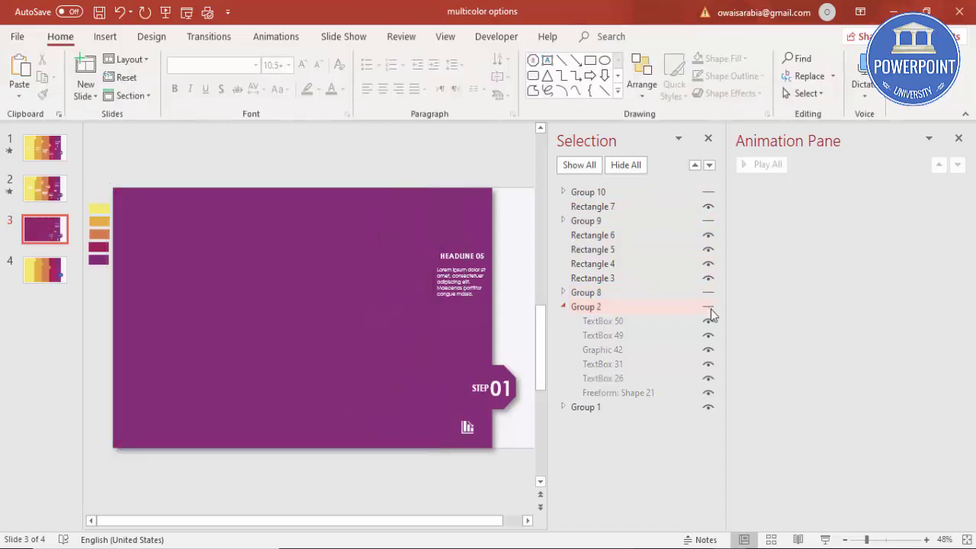
pyautogui.click(450, 269)
# Step: Move the STEP 01 headline and body text lower-left and raise both font sizes three steps
pyautogui.moveTo(479, 269)
pyautogui.mouseDown()
pyautogui.moveTo(391, 288)
pyautogui.moveTo(389, 320)
pyautogui.mouseUp()
pyautogui.click(477, 254)
pyautogui.moveTo(477, 254); pyautogui.dragTo(390, 299)
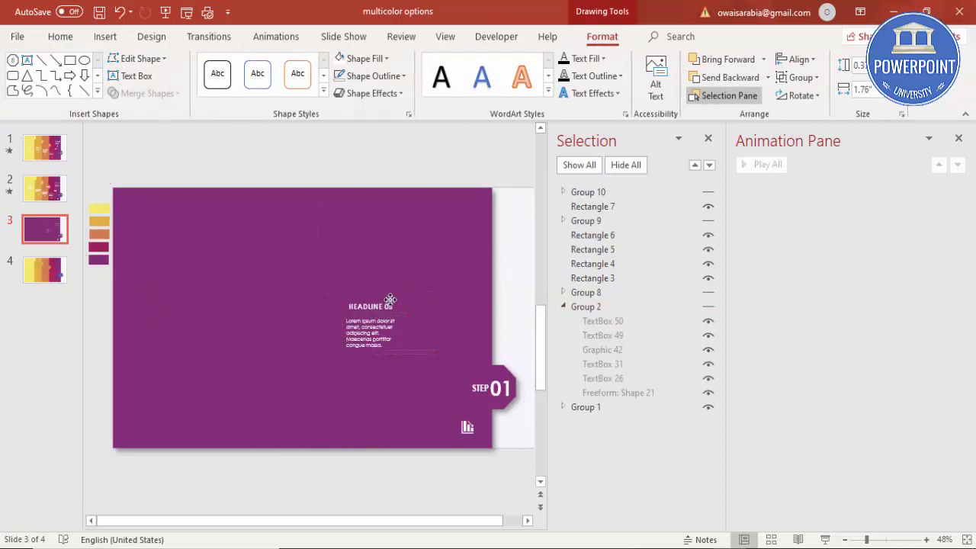
pyautogui.press('Tab')
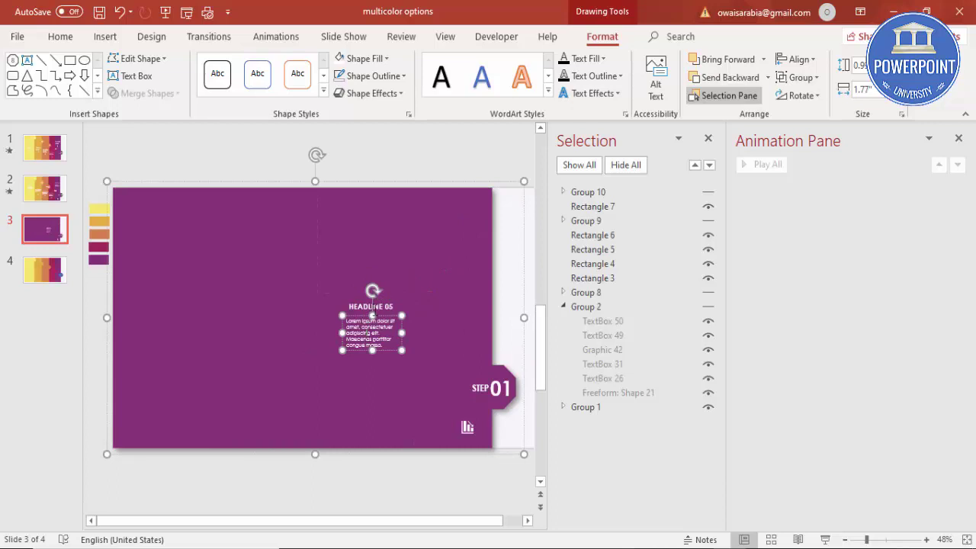
pyautogui.keyDown('shift'); pyautogui.click(388, 302); pyautogui.keyUp('shift')
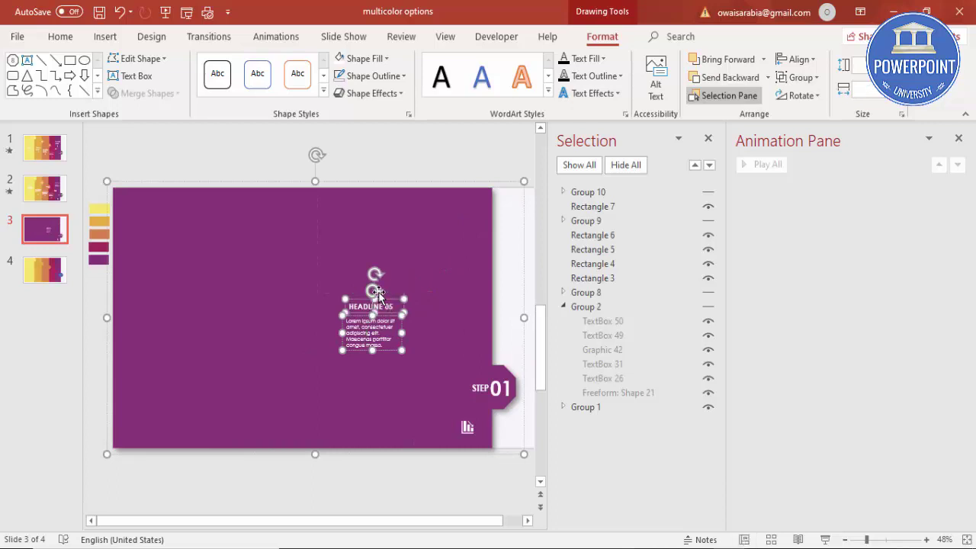
pyautogui.click(64, 37)
pyautogui.click(302, 65)
pyautogui.click(302, 64)
pyautogui.click(302, 65)
pyautogui.click(302, 65)
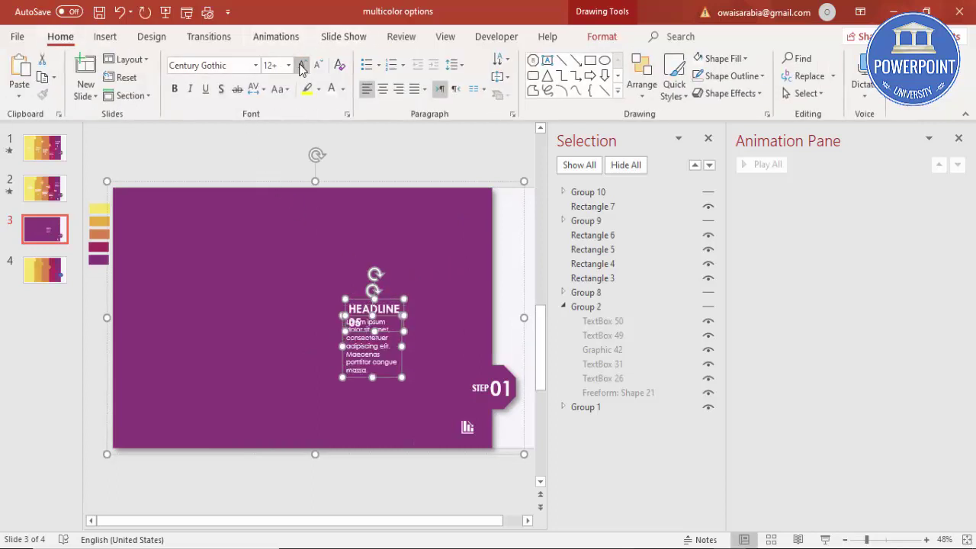
pyautogui.click(301, 65)
pyautogui.click(302, 65)
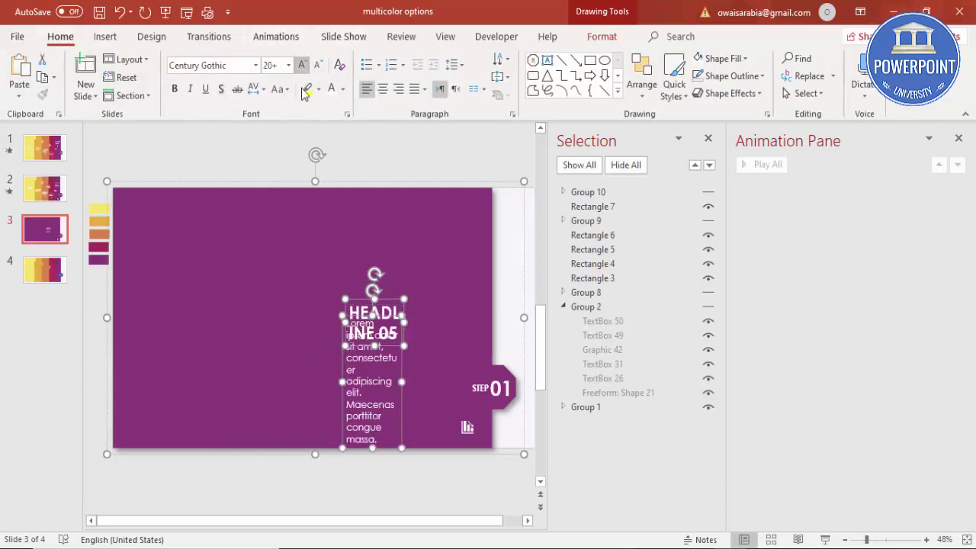
# Step: Reposition the headline and body text, and widen the body text to three lines
pyautogui.click(425, 303)
pyautogui.click(394, 305)
pyautogui.moveTo(394, 301); pyautogui.dragTo(370, 262)
pyautogui.click(372, 324)
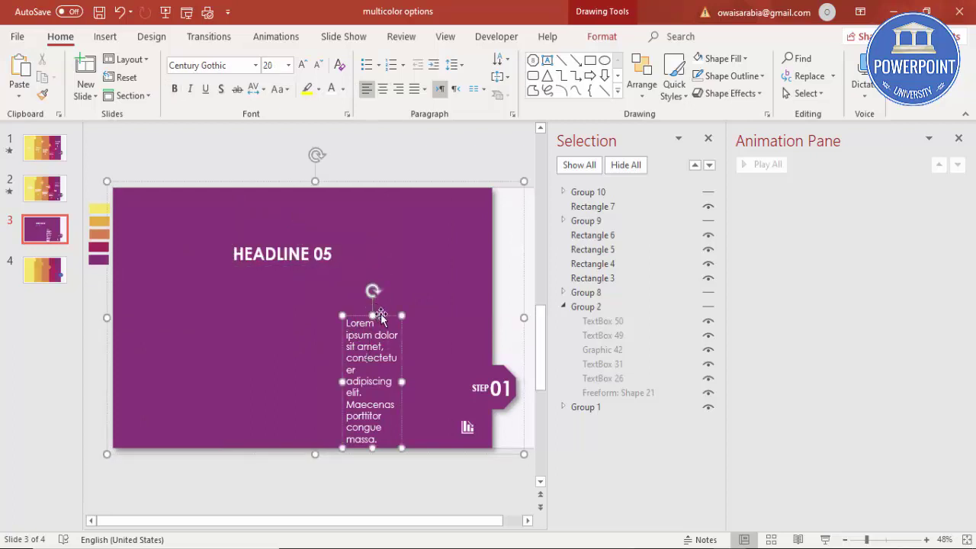
pyautogui.moveTo(381, 319); pyautogui.dragTo(266, 276)
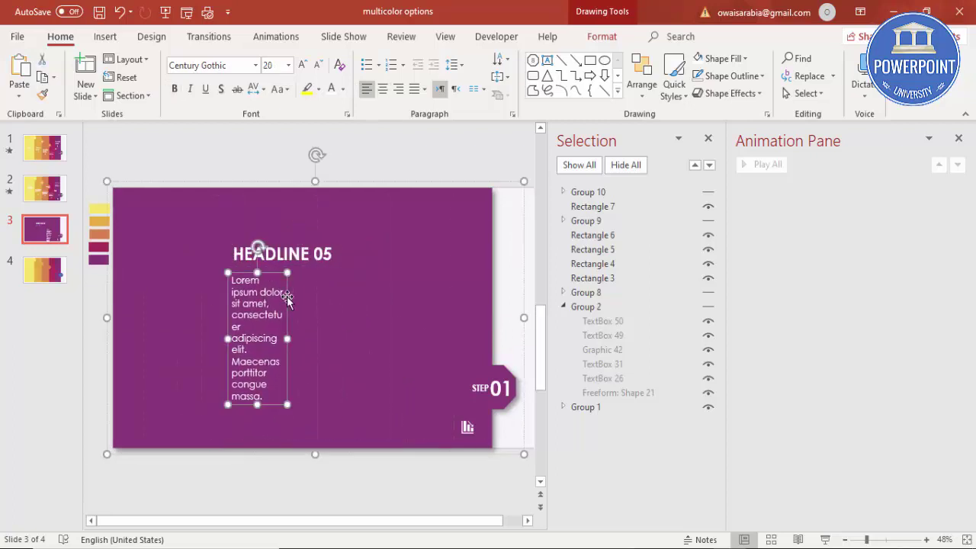
pyautogui.moveTo(288, 337); pyautogui.dragTo(394, 333)
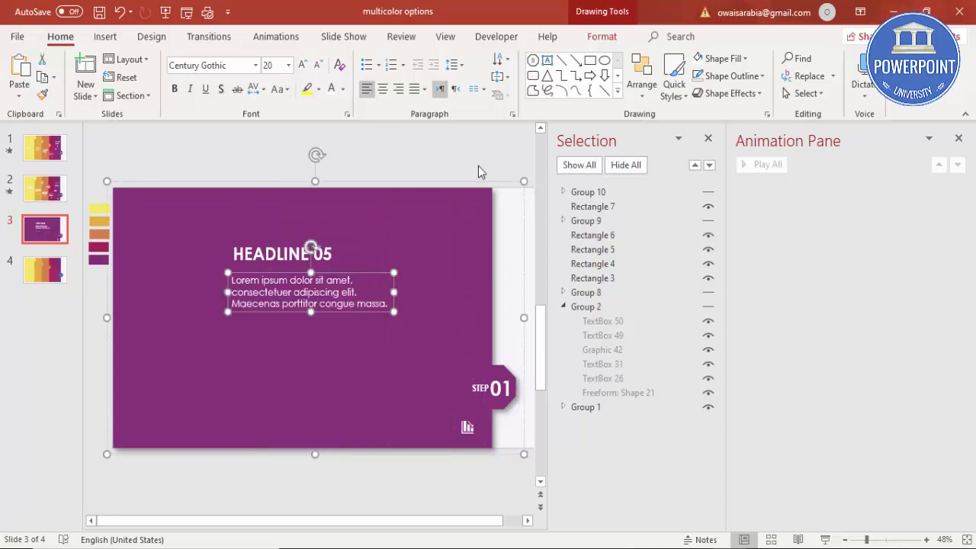
# Step: Change the headline to HEADLINE 01 and unhide the STEP 02 group
pyautogui.click(331, 253)
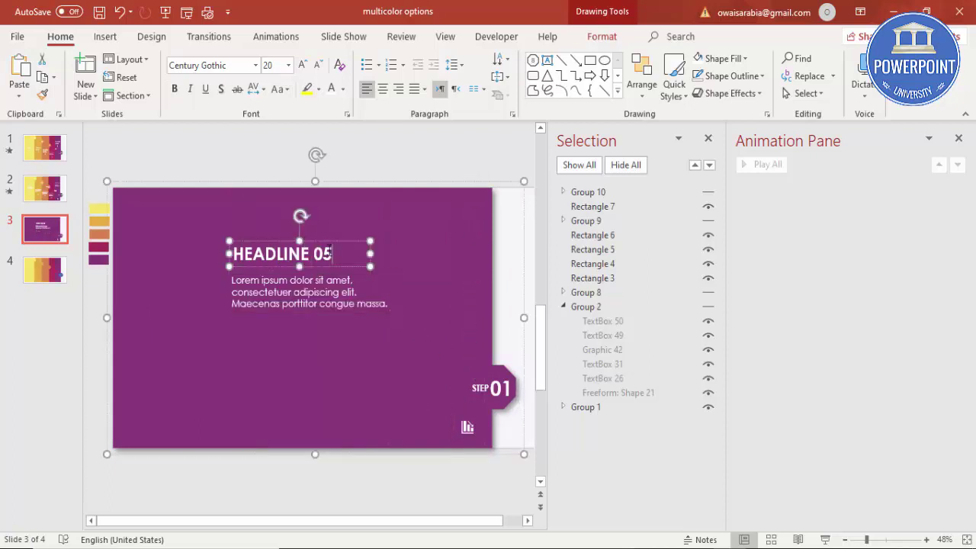
pyautogui.press('BackSpace')
pyautogui.write('1')
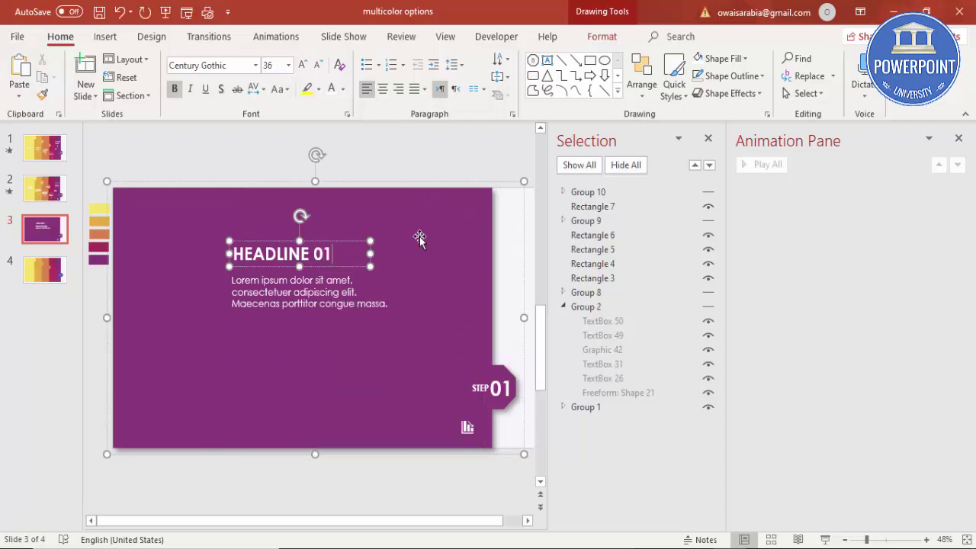
pyautogui.click(390, 161)
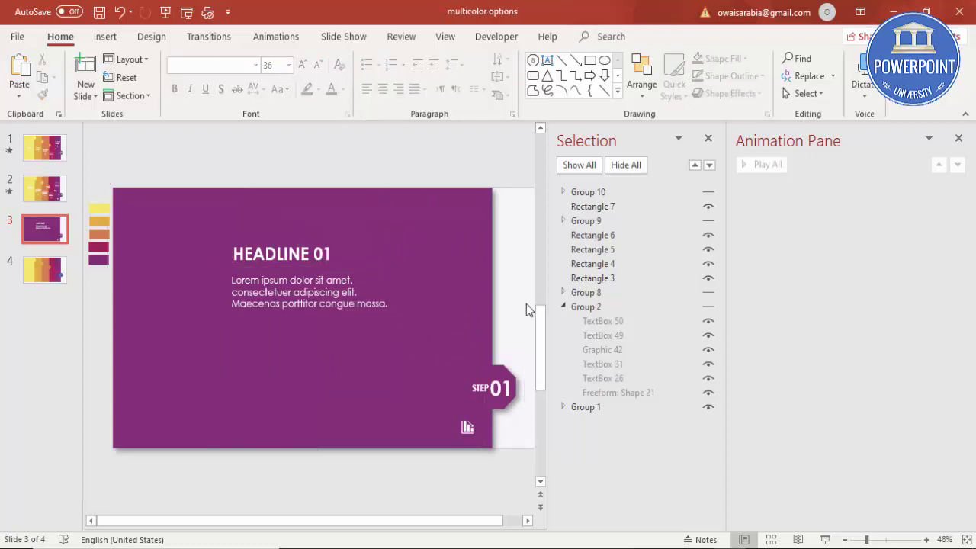
pyautogui.click(709, 307)
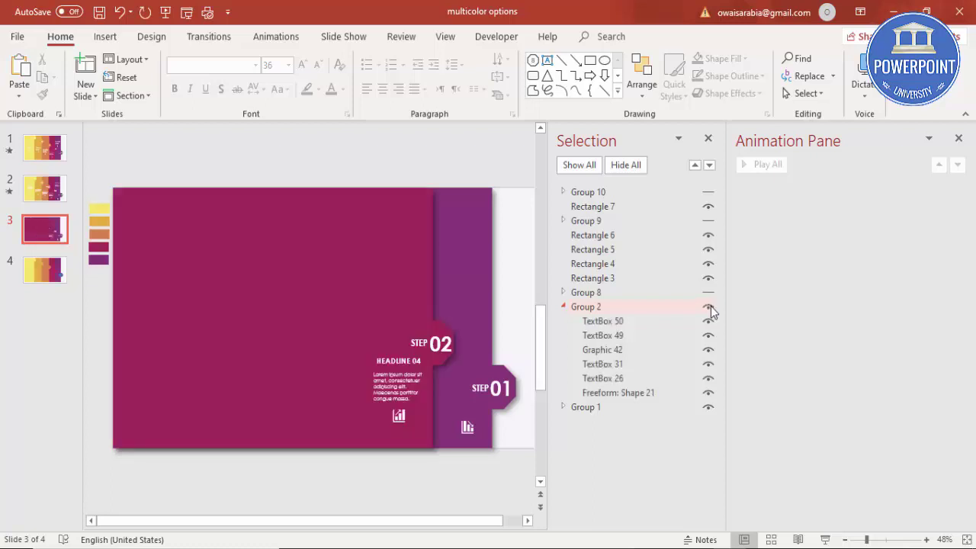
# Step: Move the STEP 02 headline and its body text up and left in the magenta panel
pyautogui.click(428, 344)
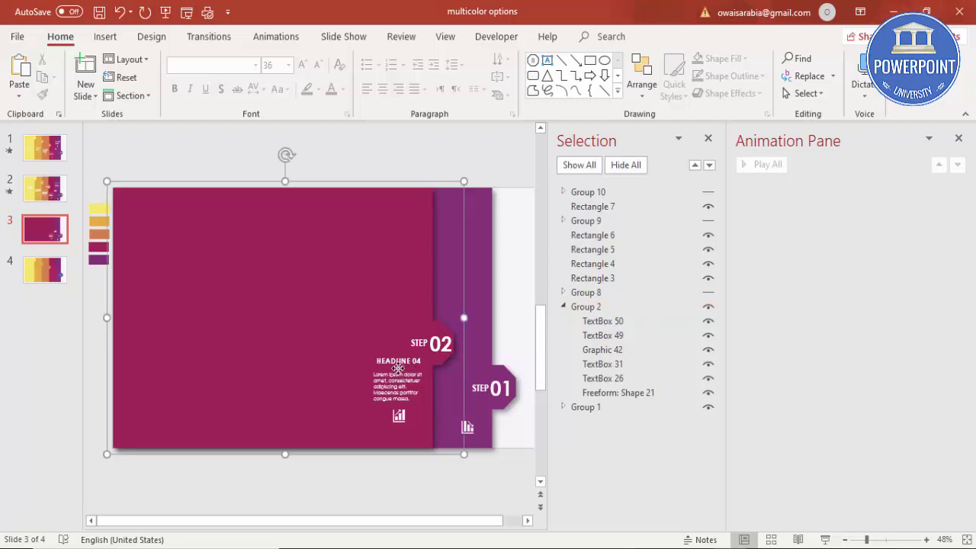
pyautogui.click(402, 359)
pyautogui.moveTo(404, 351); pyautogui.dragTo(312, 285)
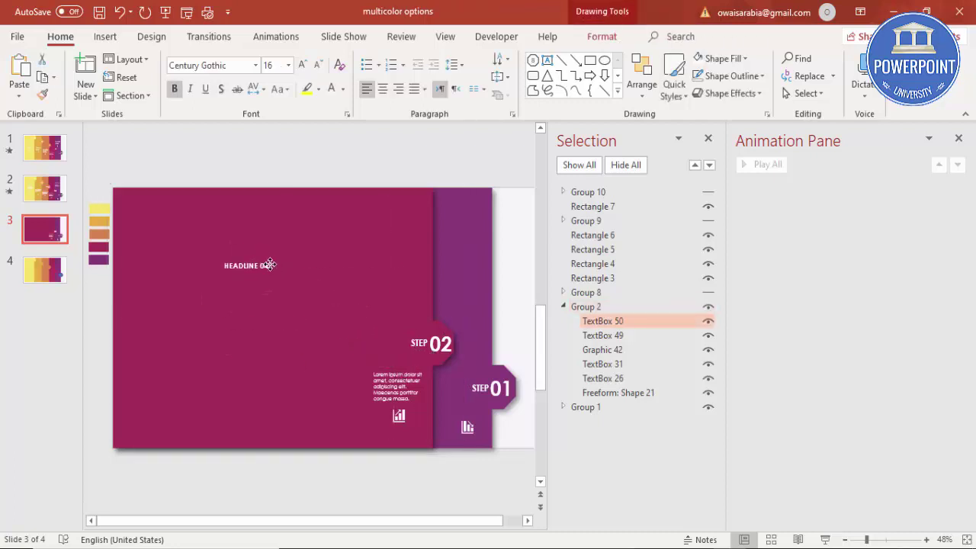
pyautogui.click(393, 383)
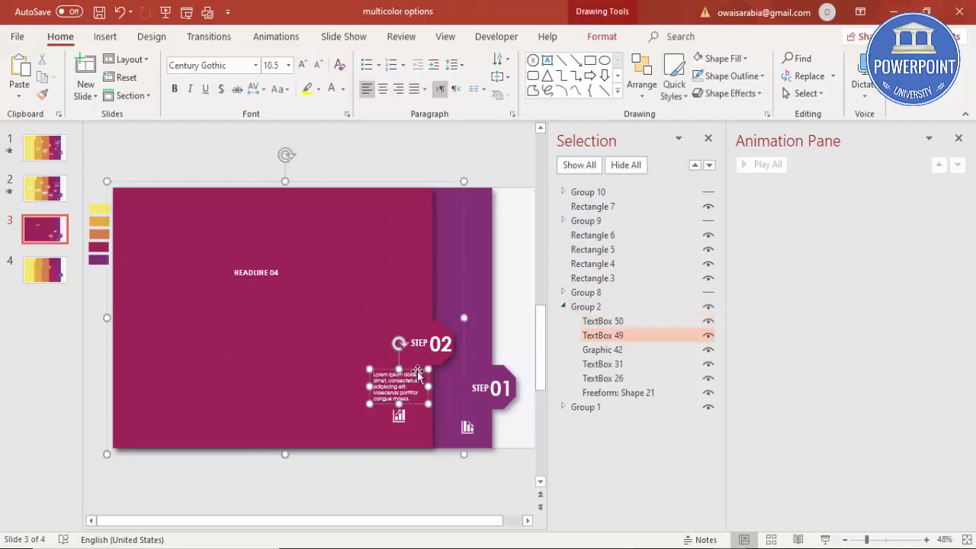
pyautogui.moveTo(417, 374); pyautogui.dragTo(275, 302)
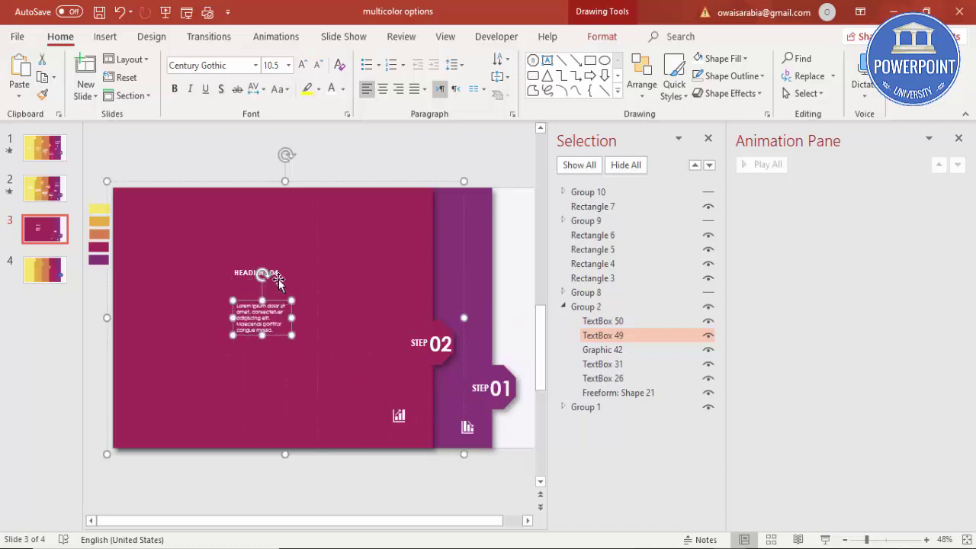
# Step: Raise the font size of both the headline and body text three steps
pyautogui.click(279, 279)
pyautogui.click(275, 272)
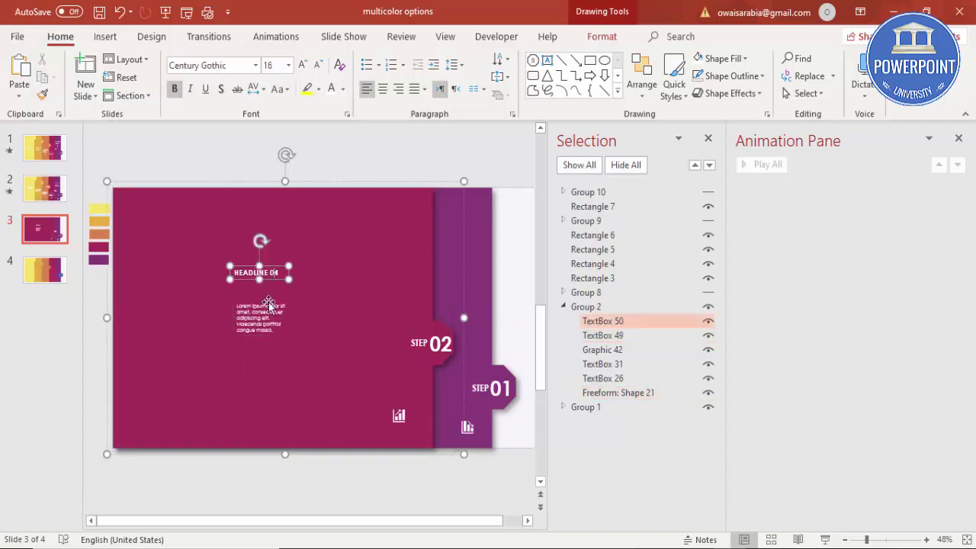
pyautogui.click(271, 309)
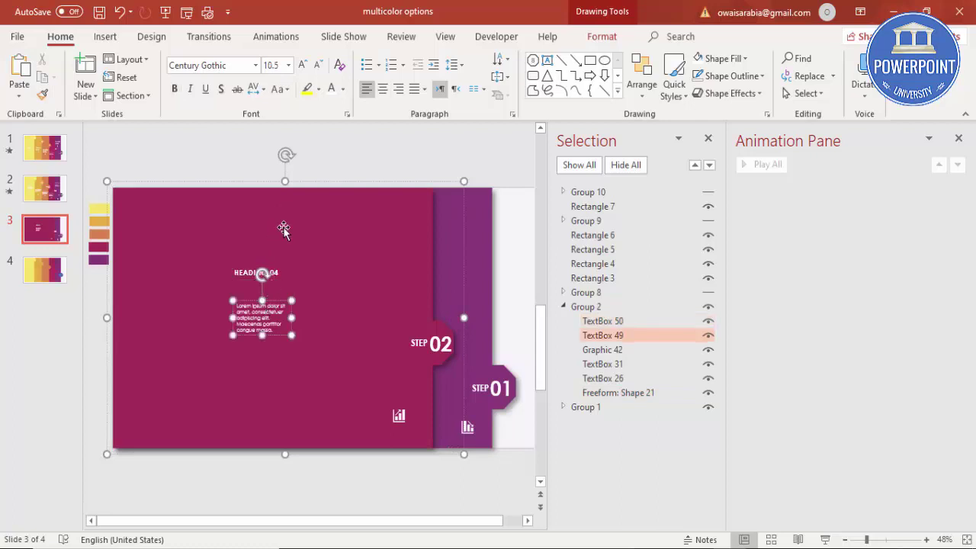
pyautogui.keyDown('shift'); pyautogui.click(279, 272); pyautogui.keyUp('shift')
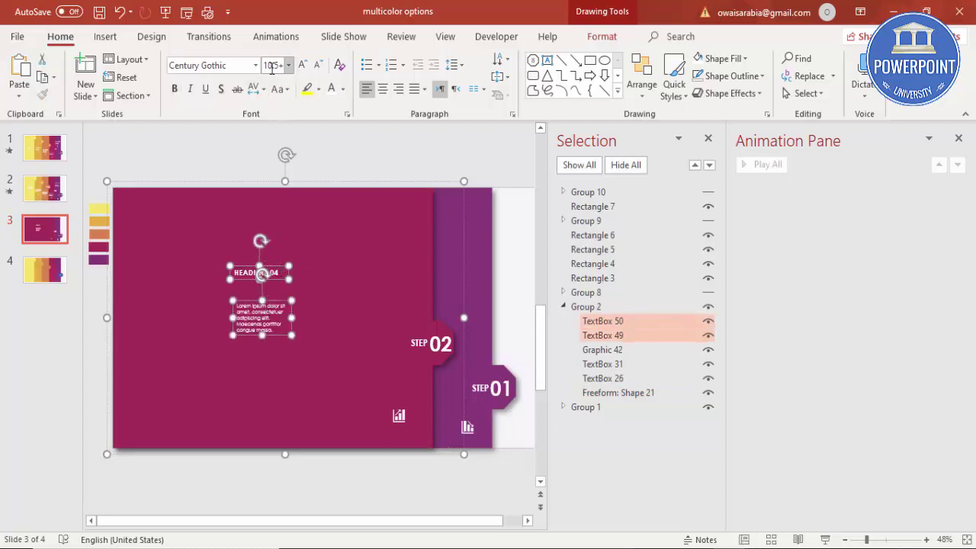
pyautogui.click(302, 65)
pyautogui.click(302, 65)
pyautogui.click(302, 65)
pyautogui.click(302, 65)
pyautogui.click(301, 65)
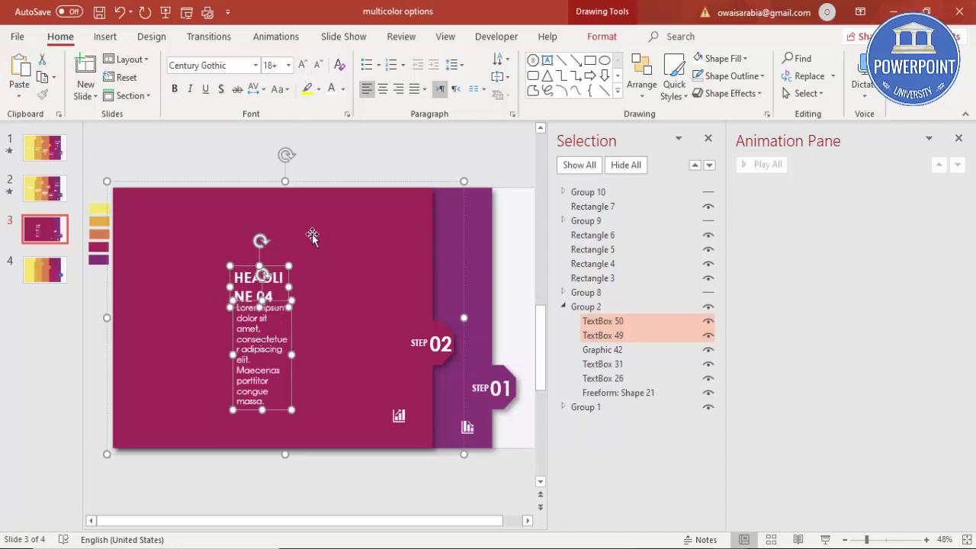
# Step: Widen the headline to one line and the body text to four lines, aligned under it
pyautogui.click(341, 173)
pyautogui.click(267, 281)
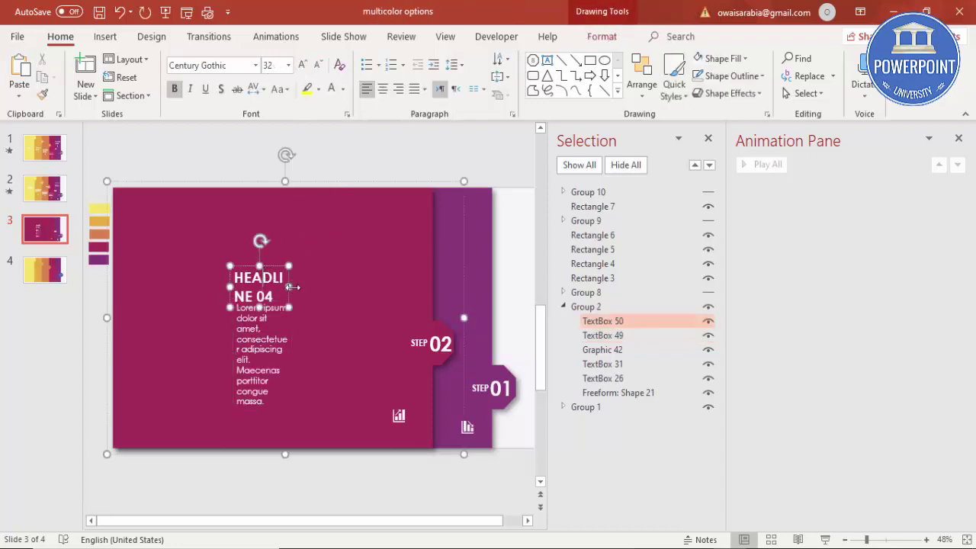
pyautogui.moveTo(289, 287); pyautogui.dragTo(305, 267)
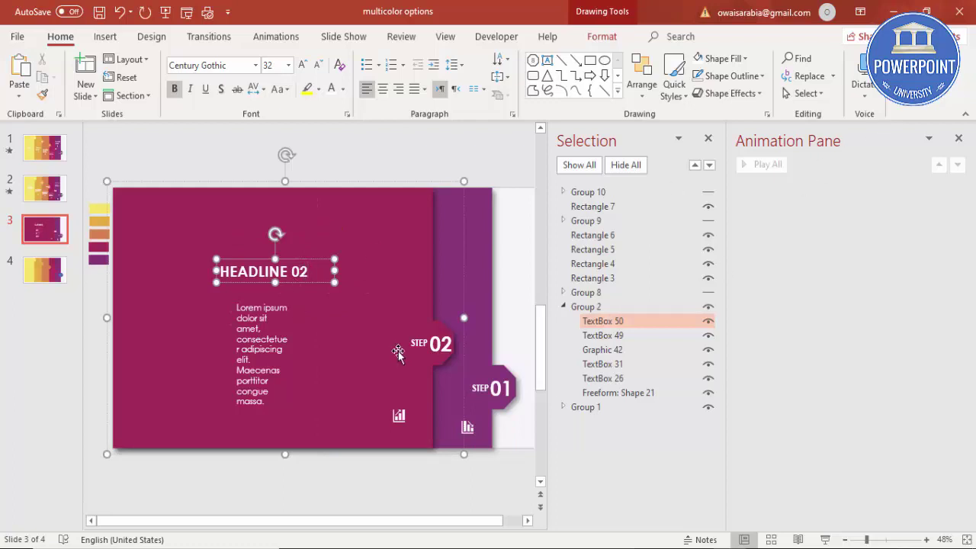
pyautogui.click(263, 349)
pyautogui.moveTo(290, 358); pyautogui.dragTo(352, 355)
pyautogui.moveTo(327, 298)
pyautogui.mouseDown()
pyautogui.moveTo(297, 298)
pyautogui.moveTo(315, 297)
pyautogui.mouseUp()
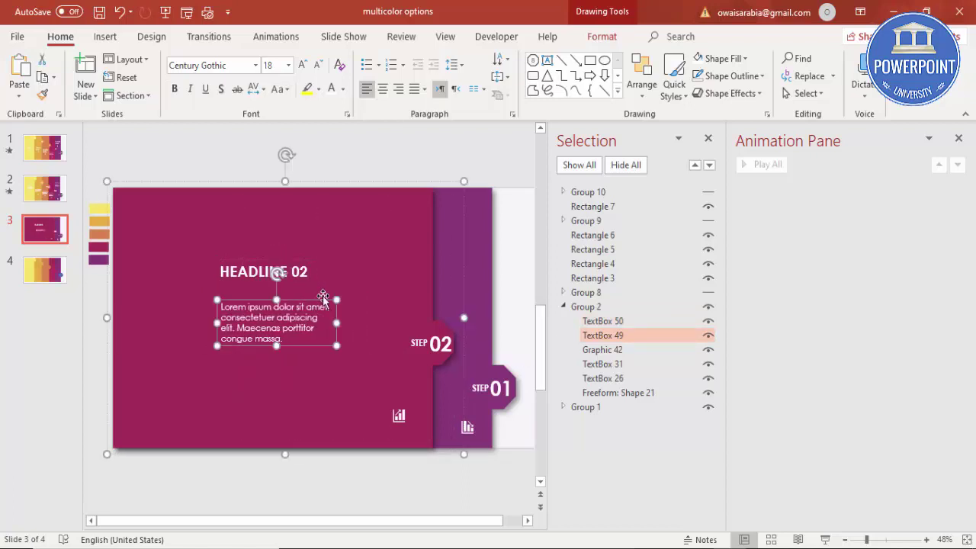
# Step: Unhide the STEP 03, STEP 04 and STEP 05 groups
pyautogui.click(709, 295)
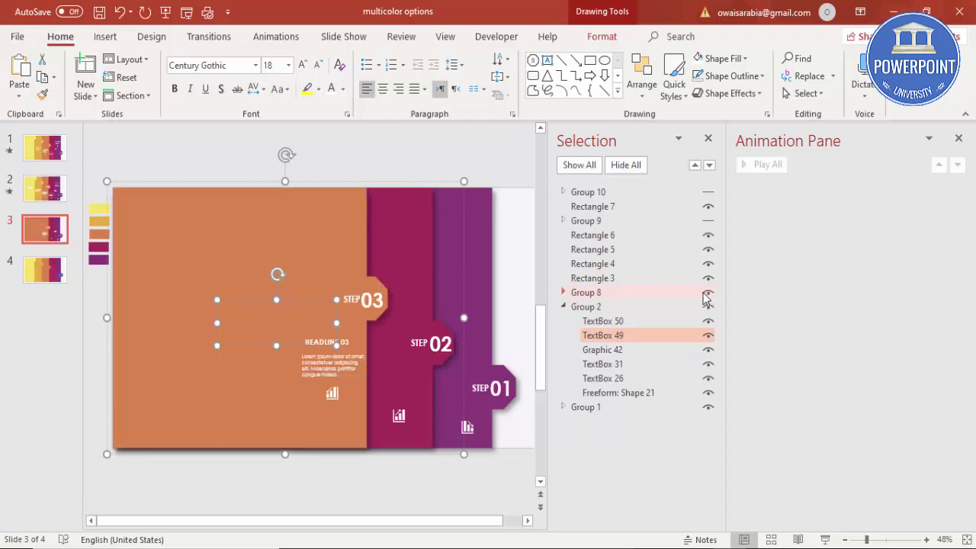
pyautogui.click(512, 163)
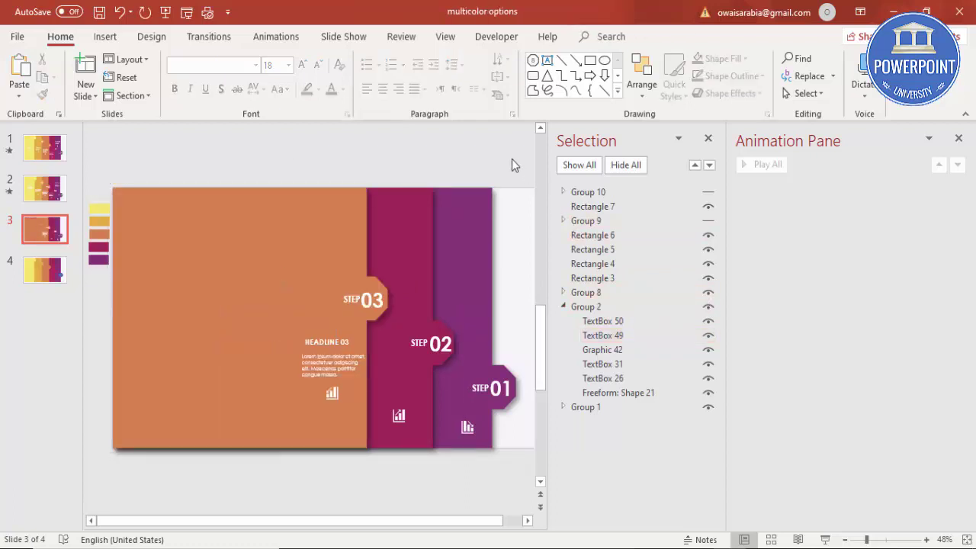
pyautogui.hotkey('ctrl', 'y')
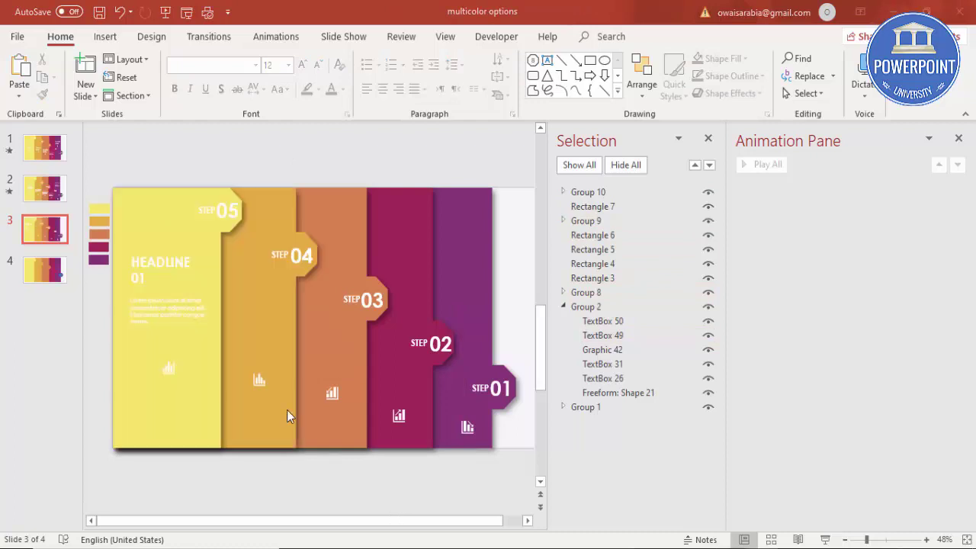